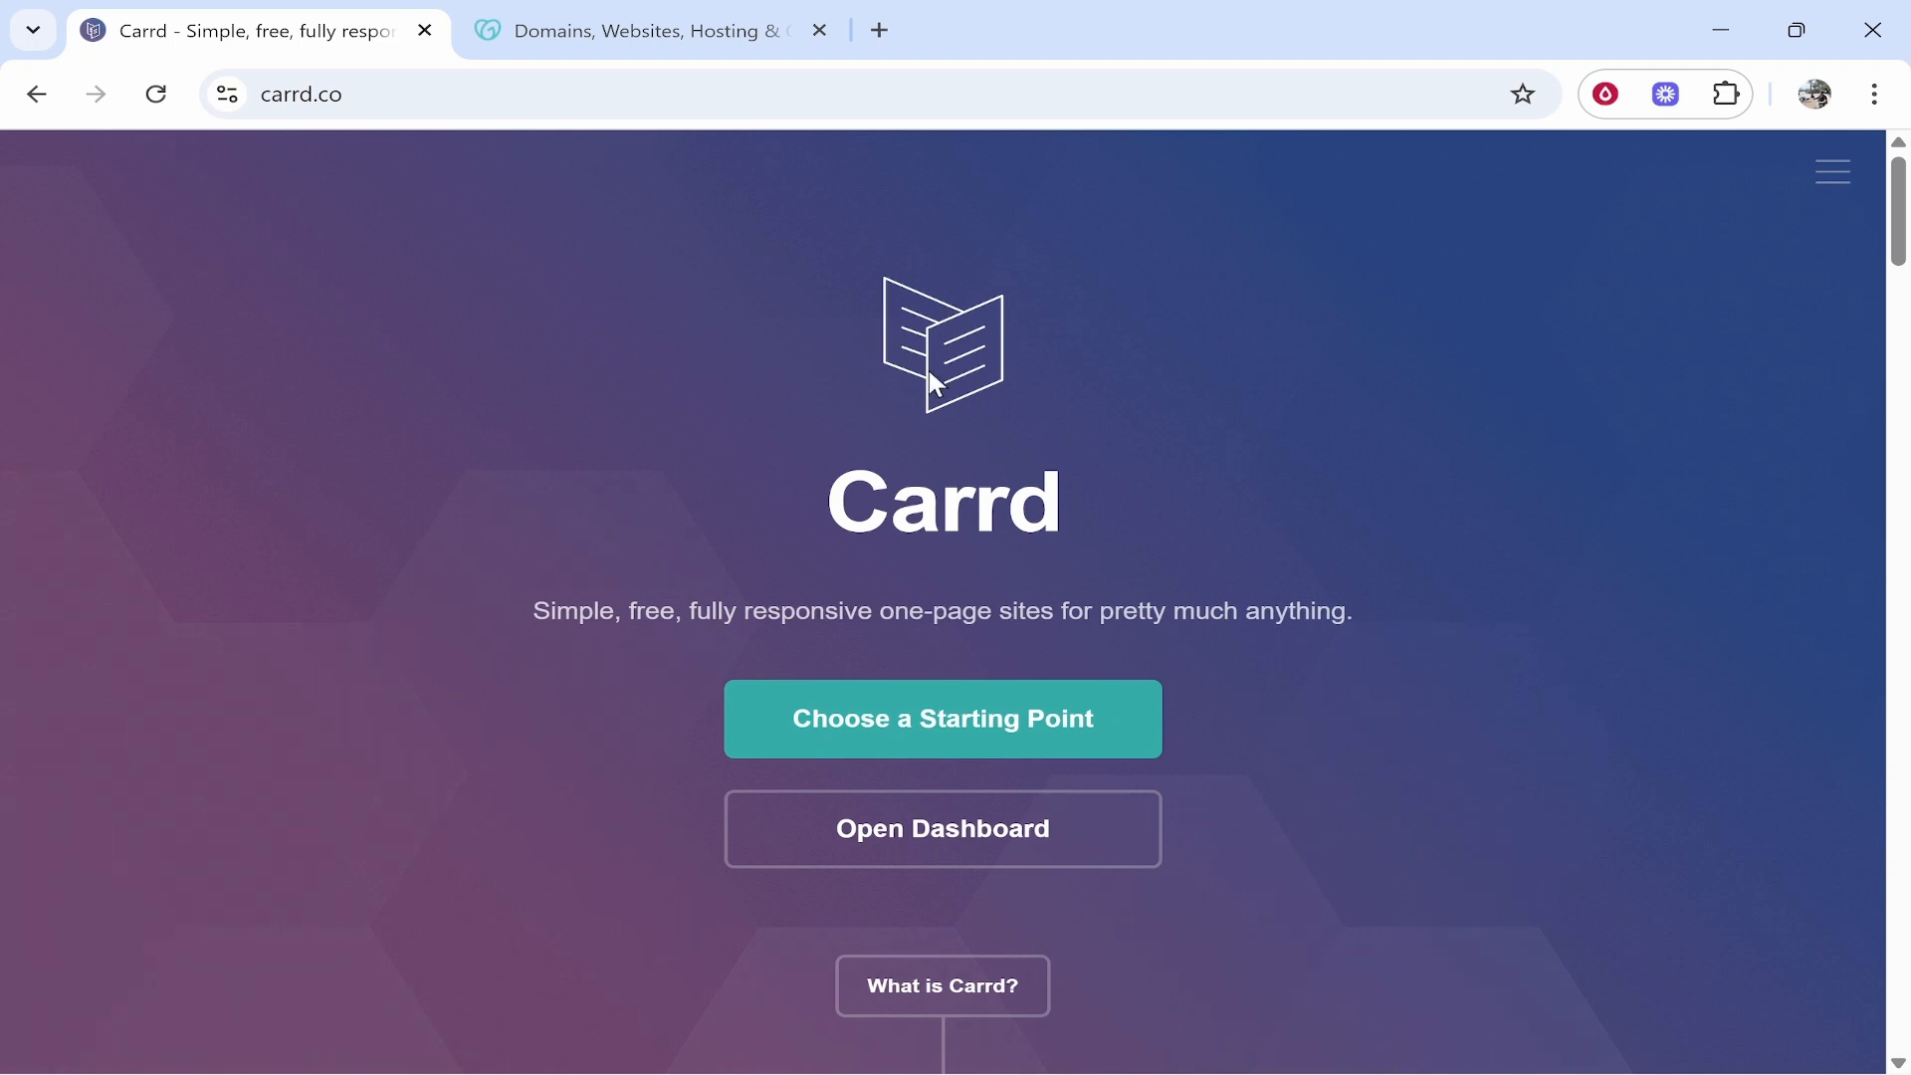
- Open the existing site's general properties from the Carrd dashboard and set it to publish to a custom domain
left_click(923, 830)
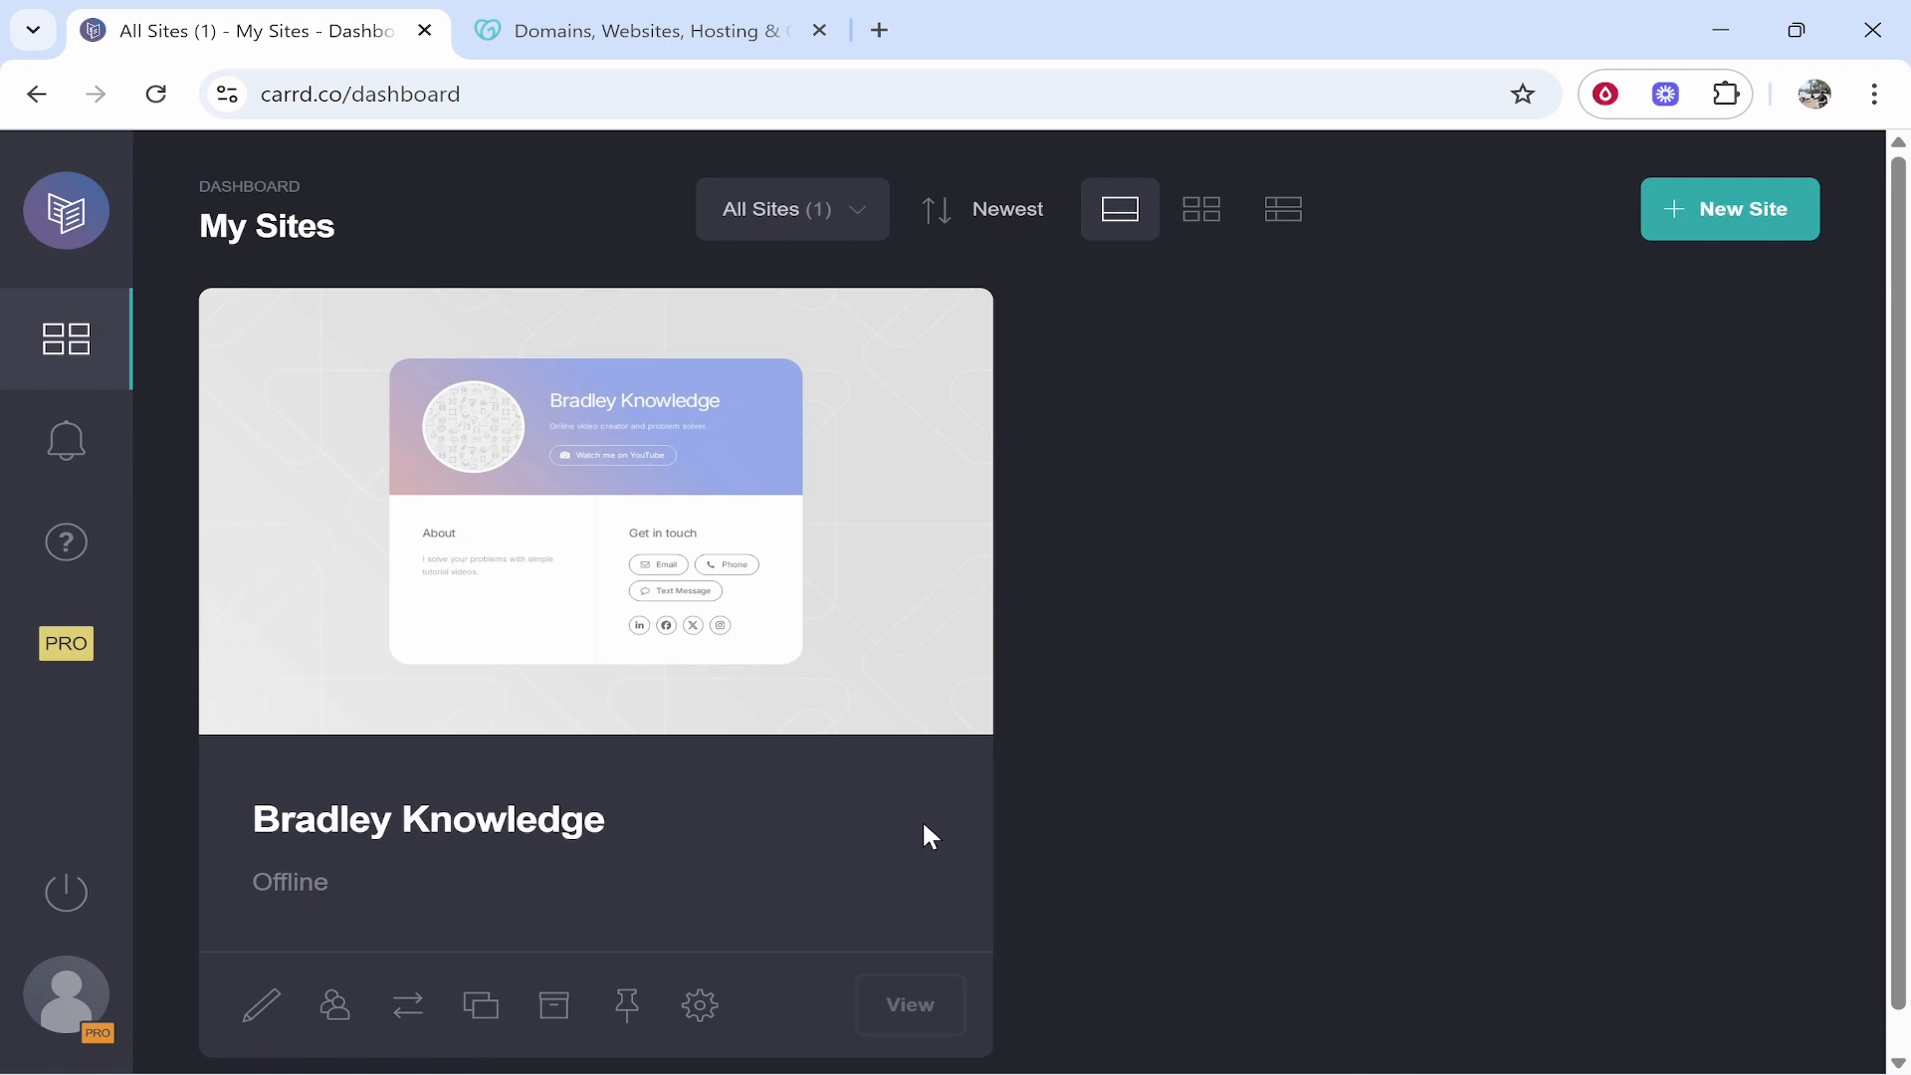
left_click(711, 1025)
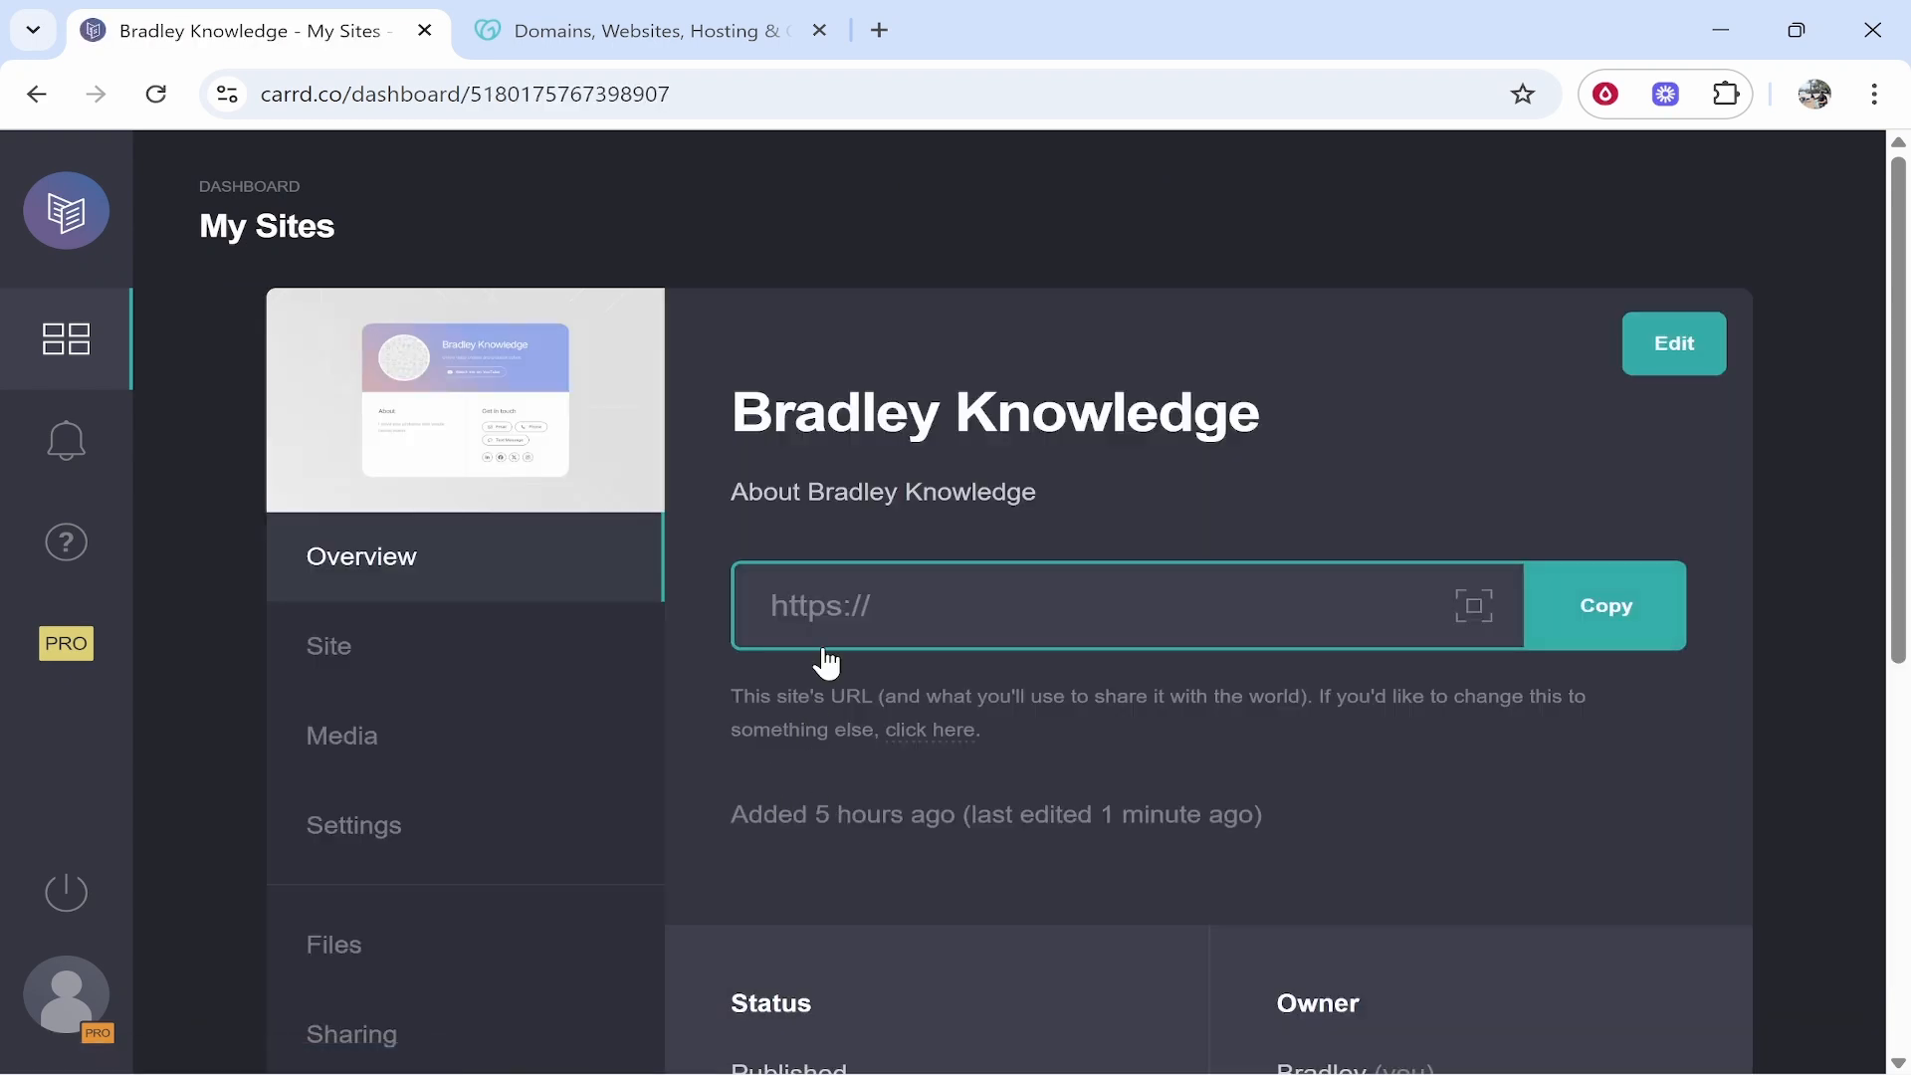
left_click(332, 657)
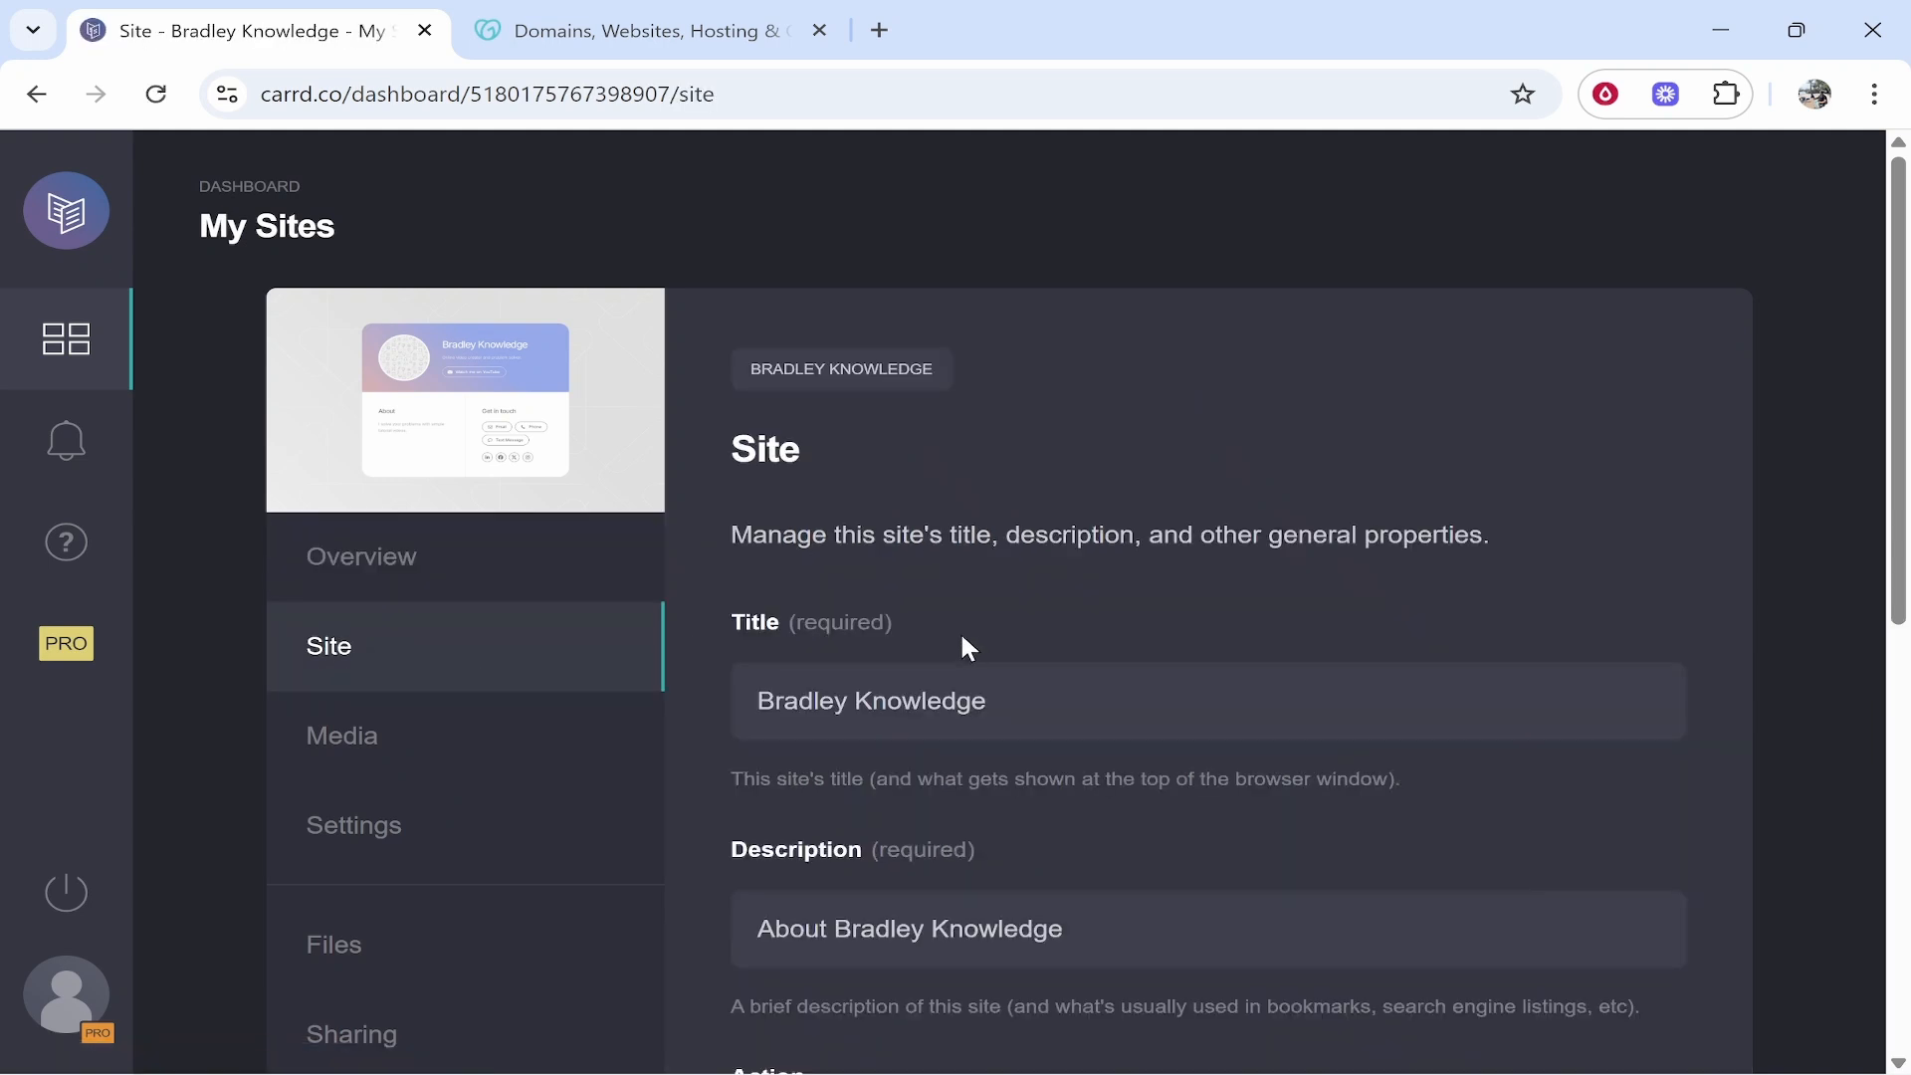
scroll(965, 647, "down", 5)
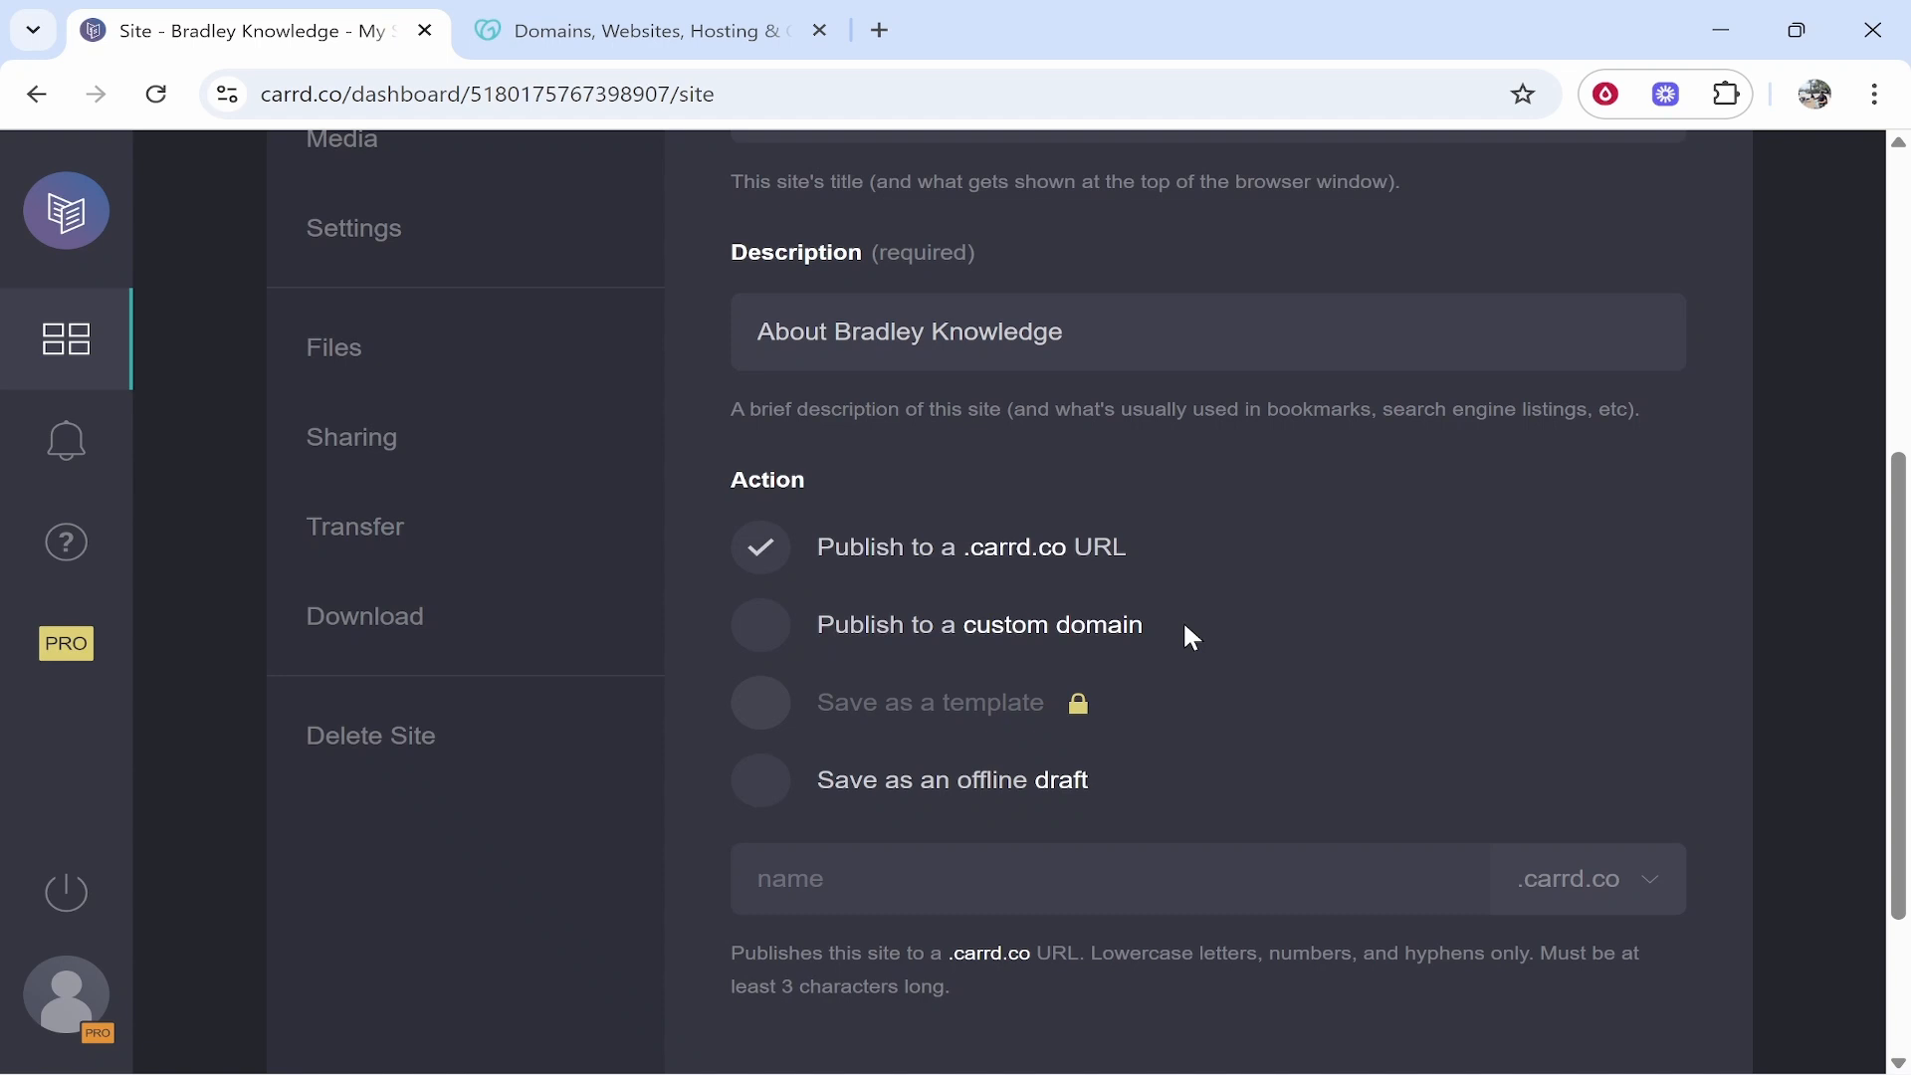
left_click(820, 652)
scroll(806, 705, "down", 2)
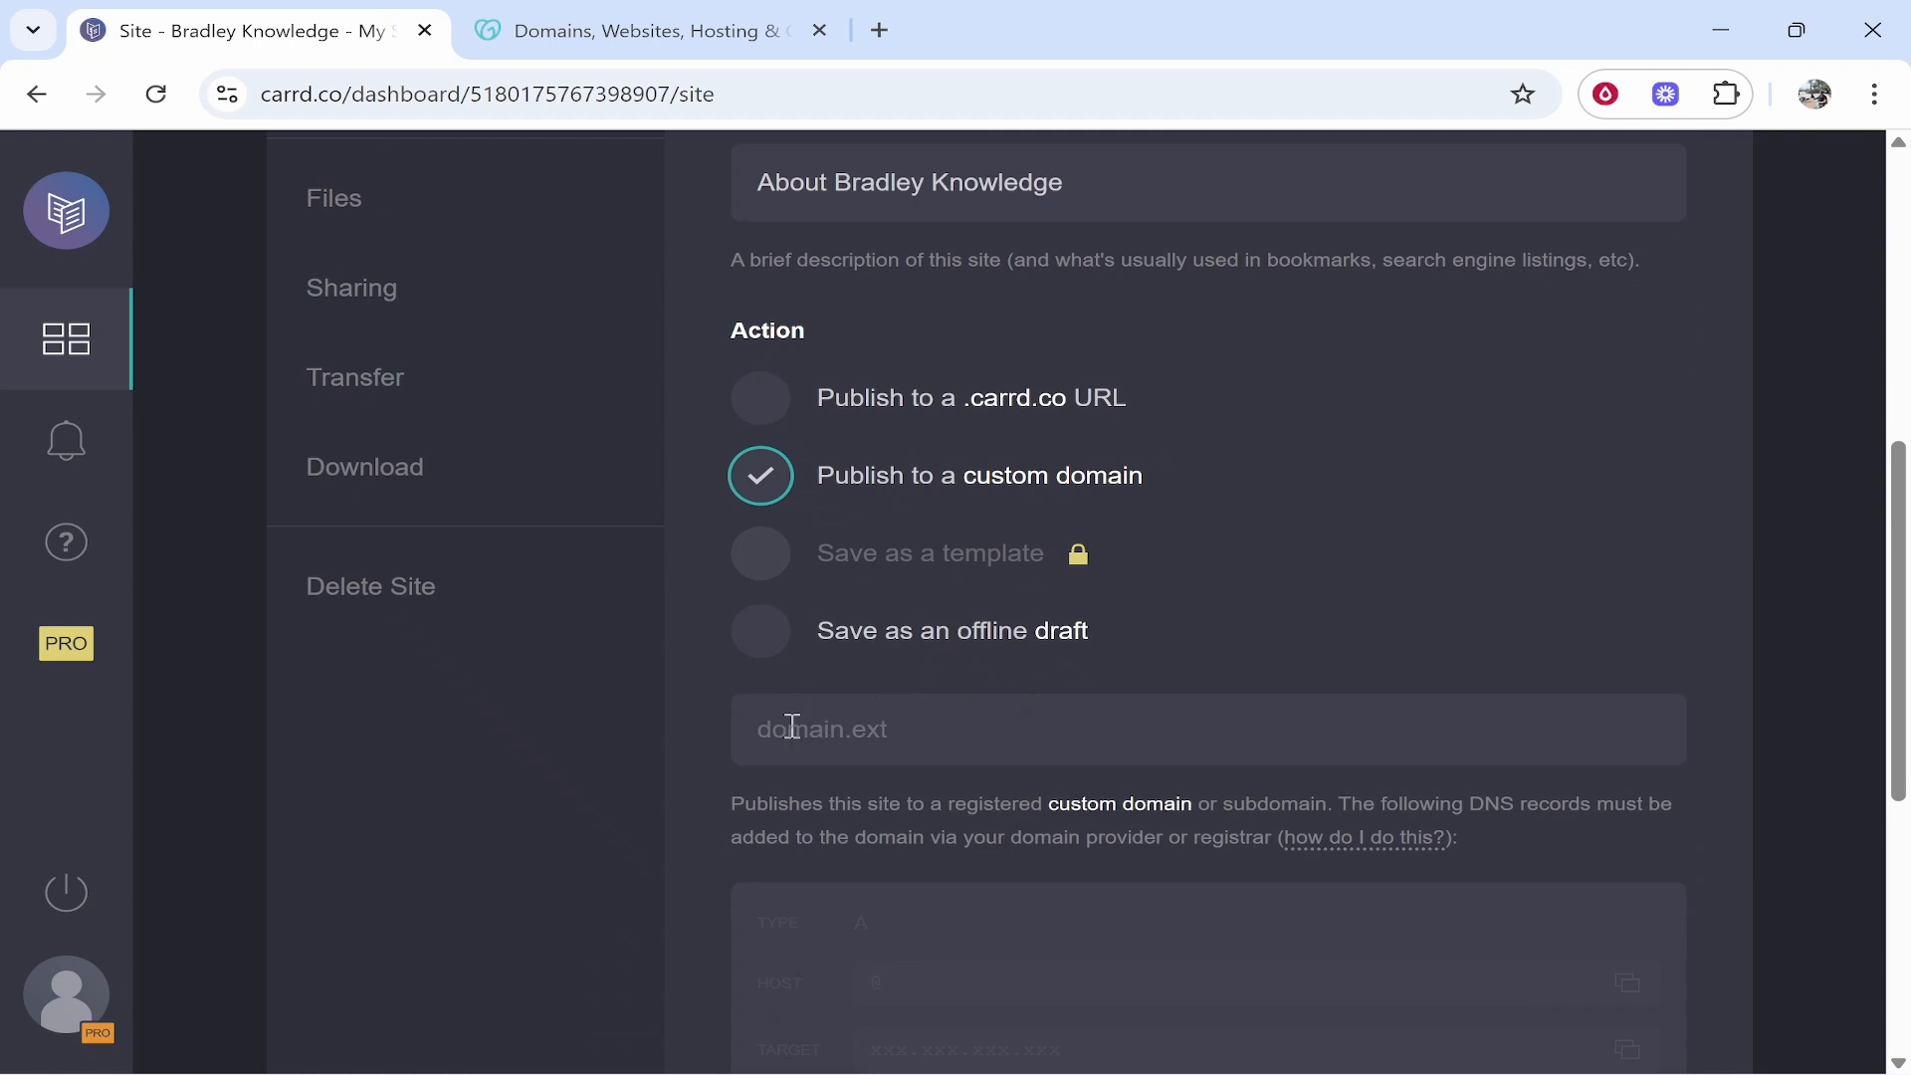
- Switch to GoDaddy and open the domain settings for searchablehowto.com from the account's products
left_click(665, 18)
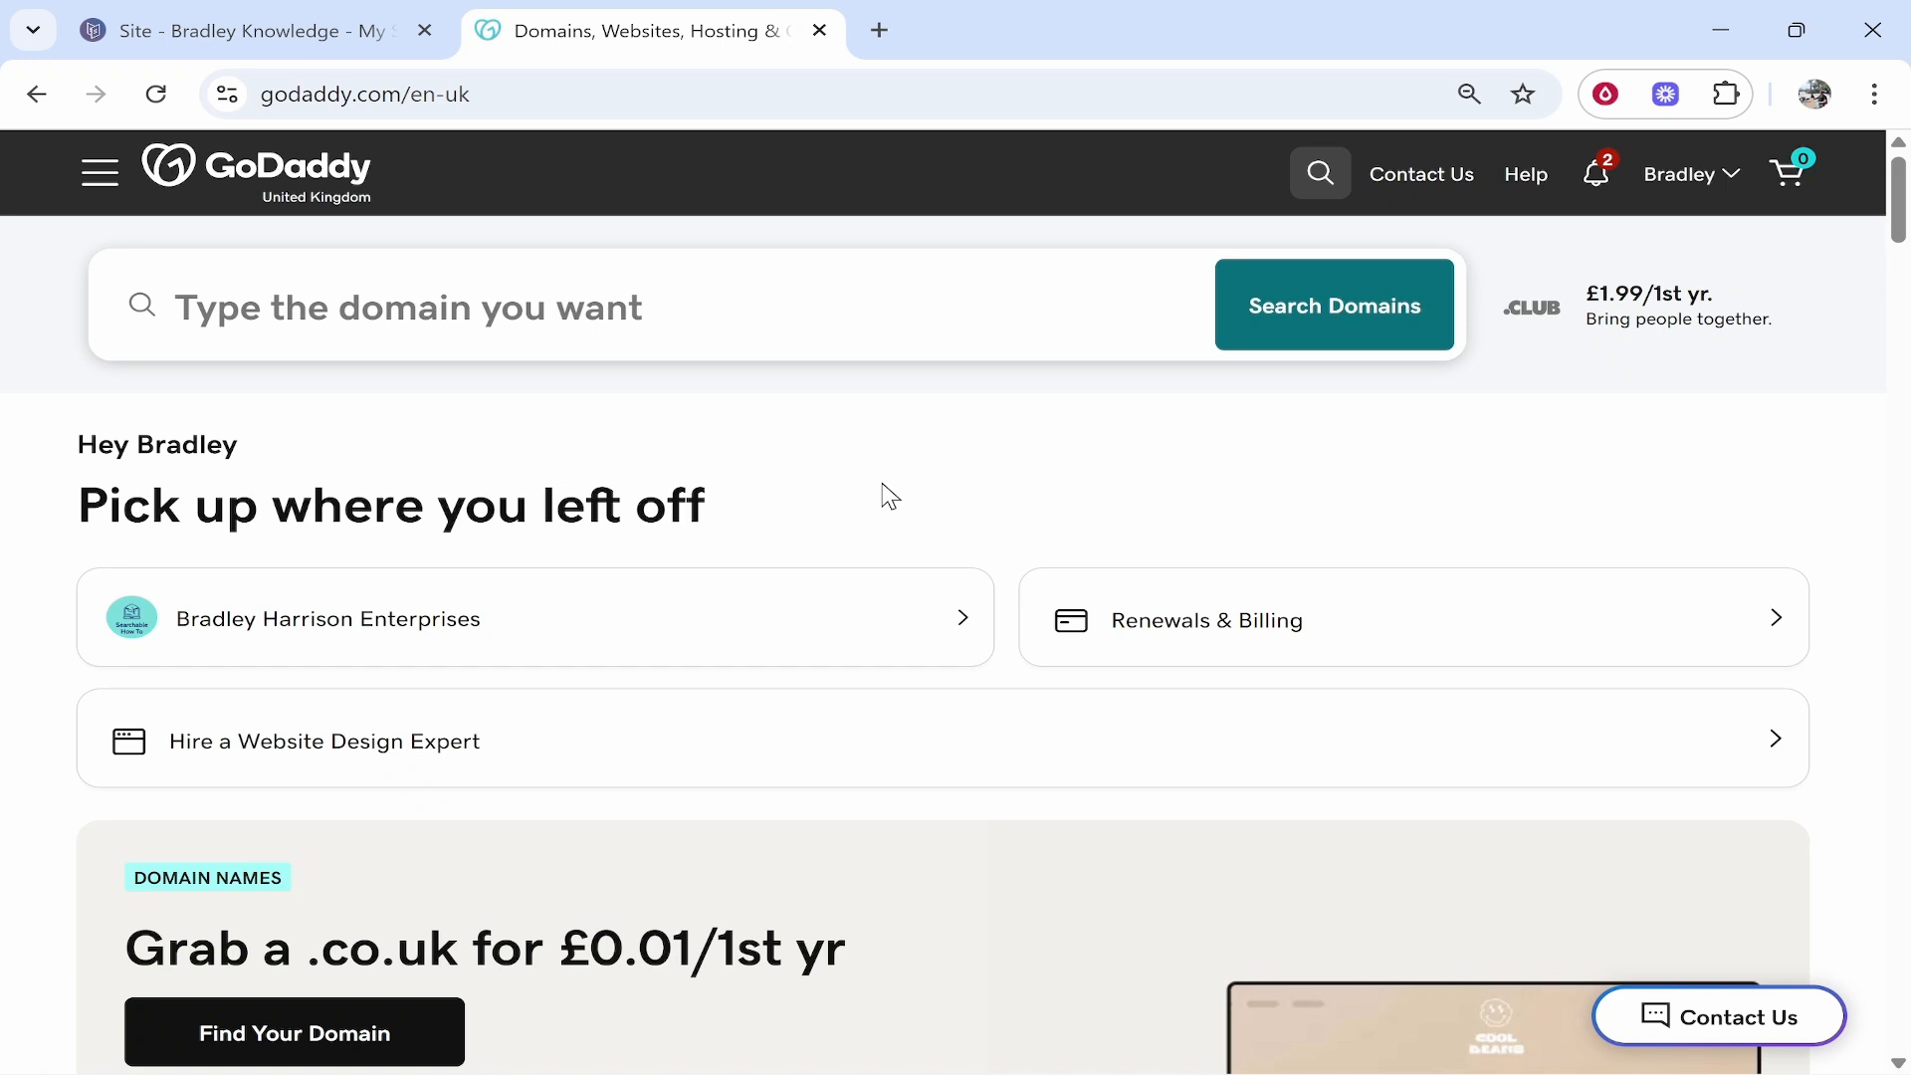
left_click(1689, 189)
left_click(1407, 464)
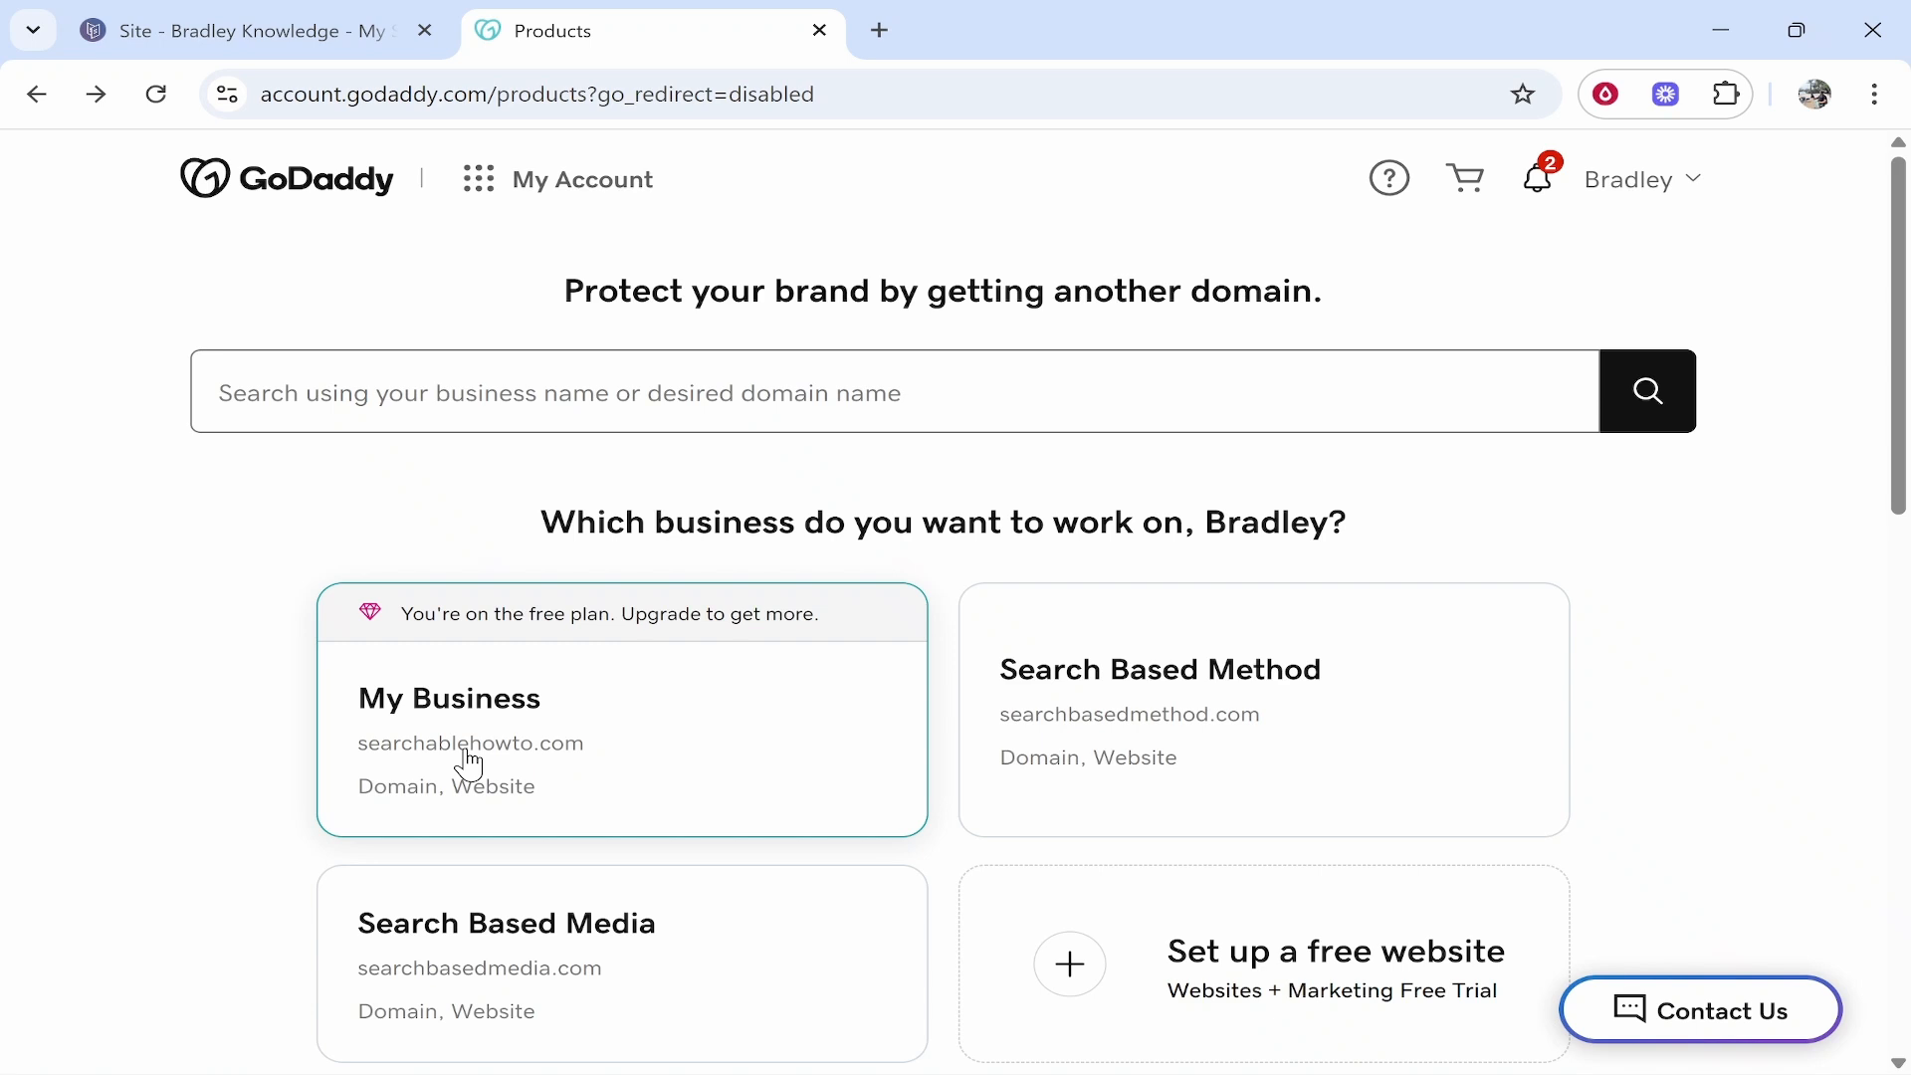
left_click(627, 767)
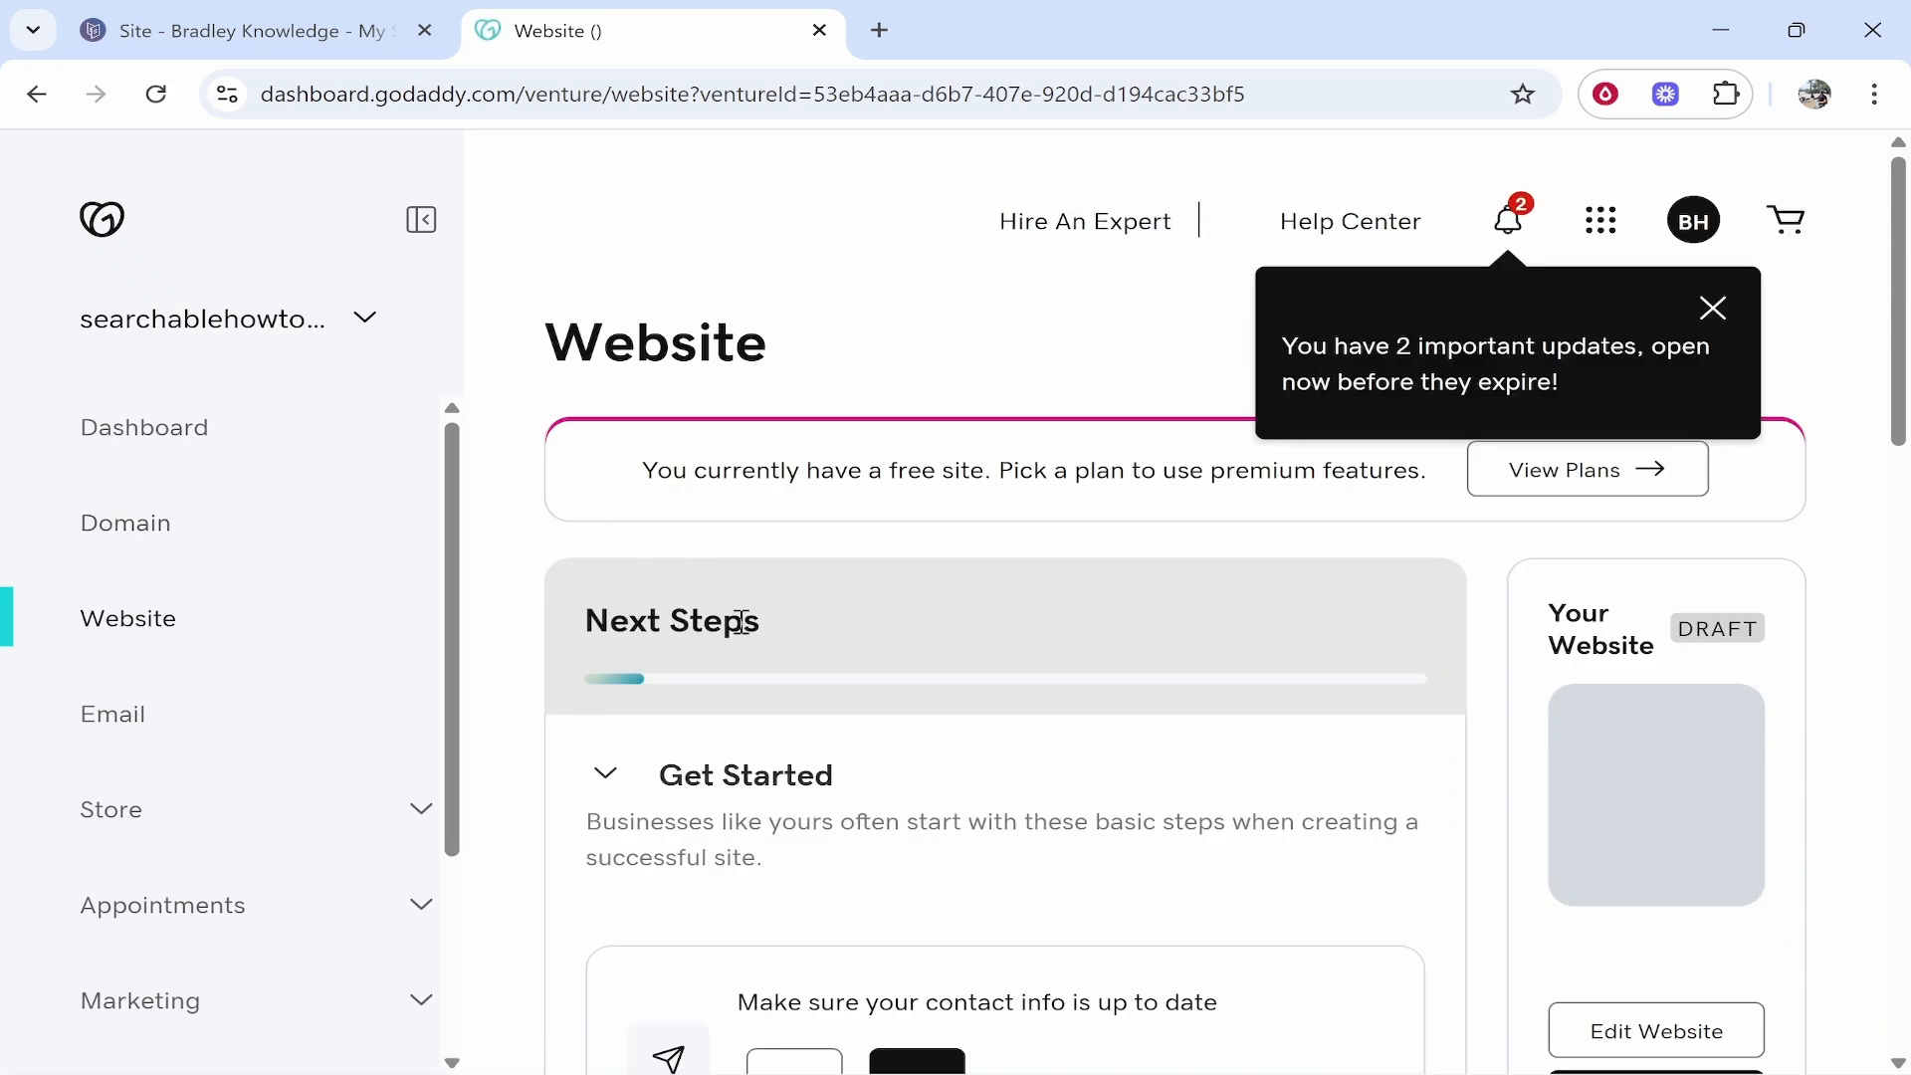
left_click(1711, 308)
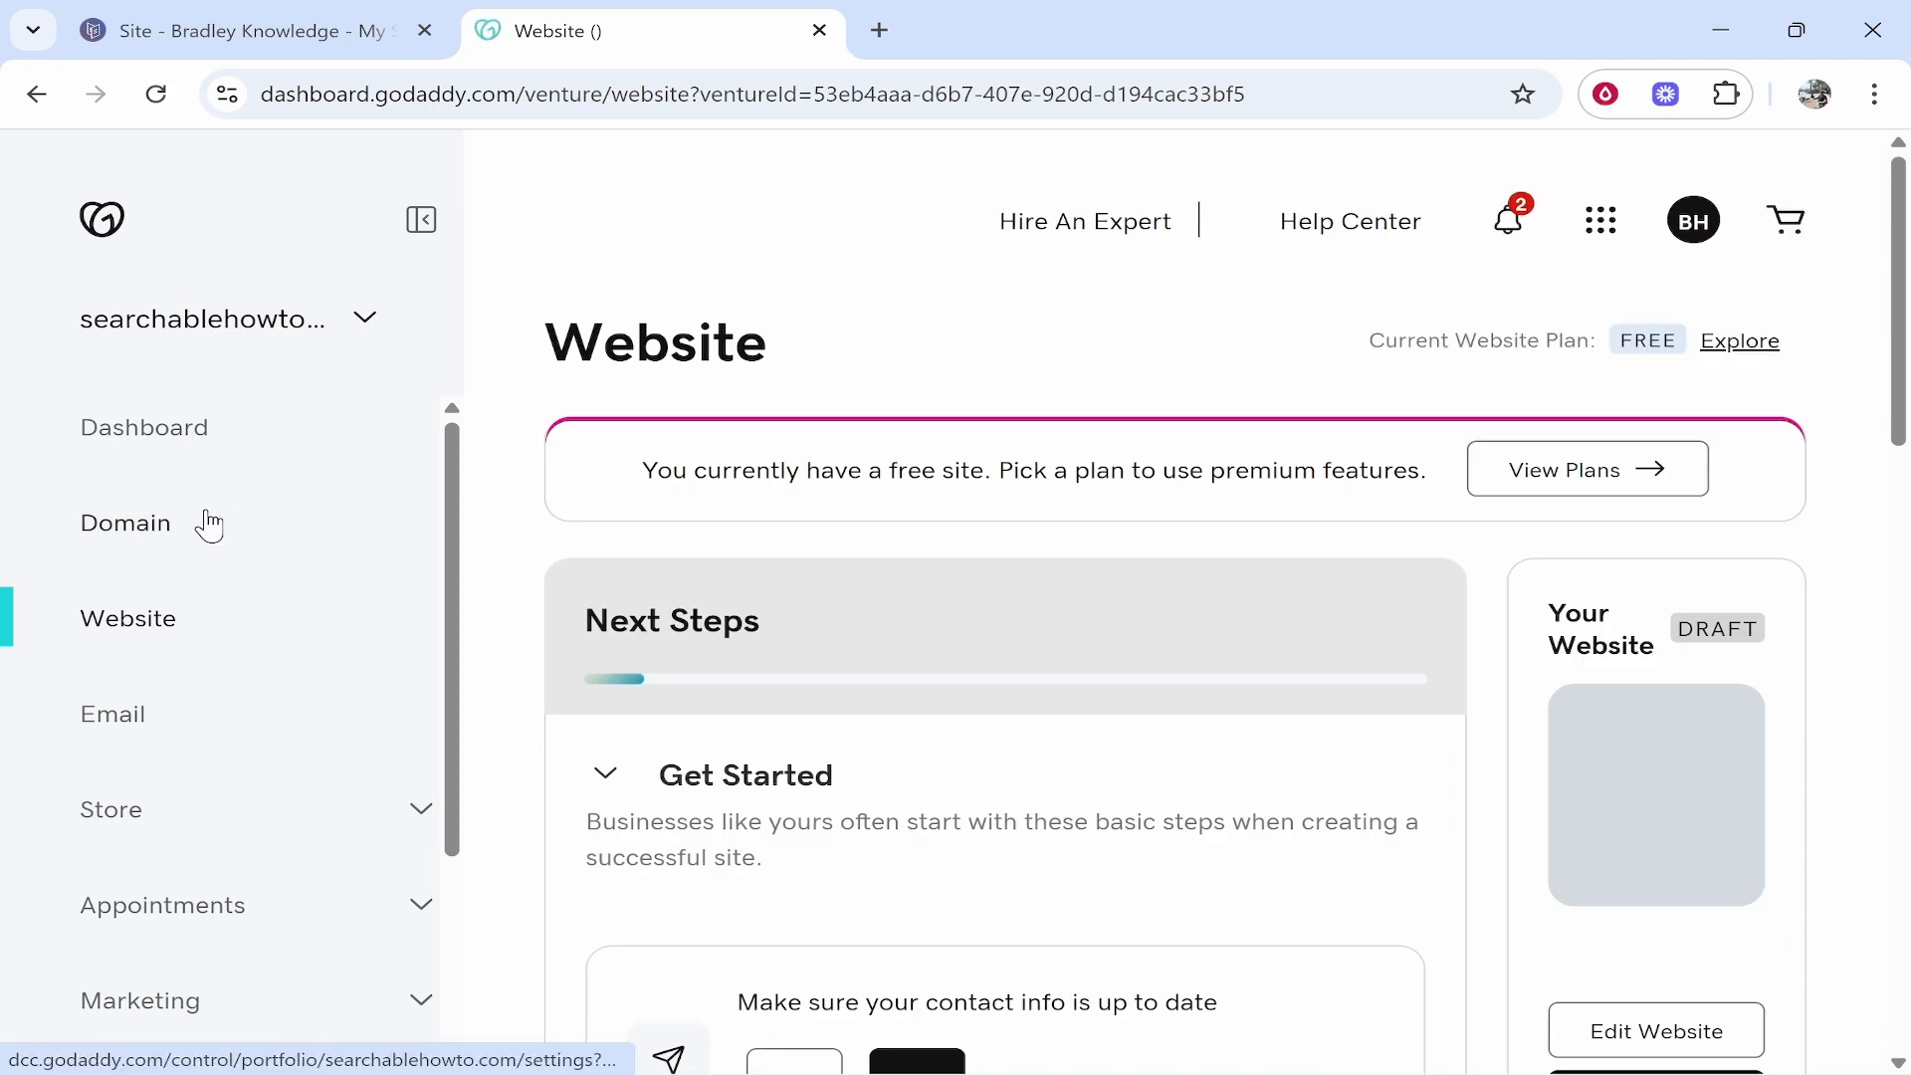
left_click(160, 544)
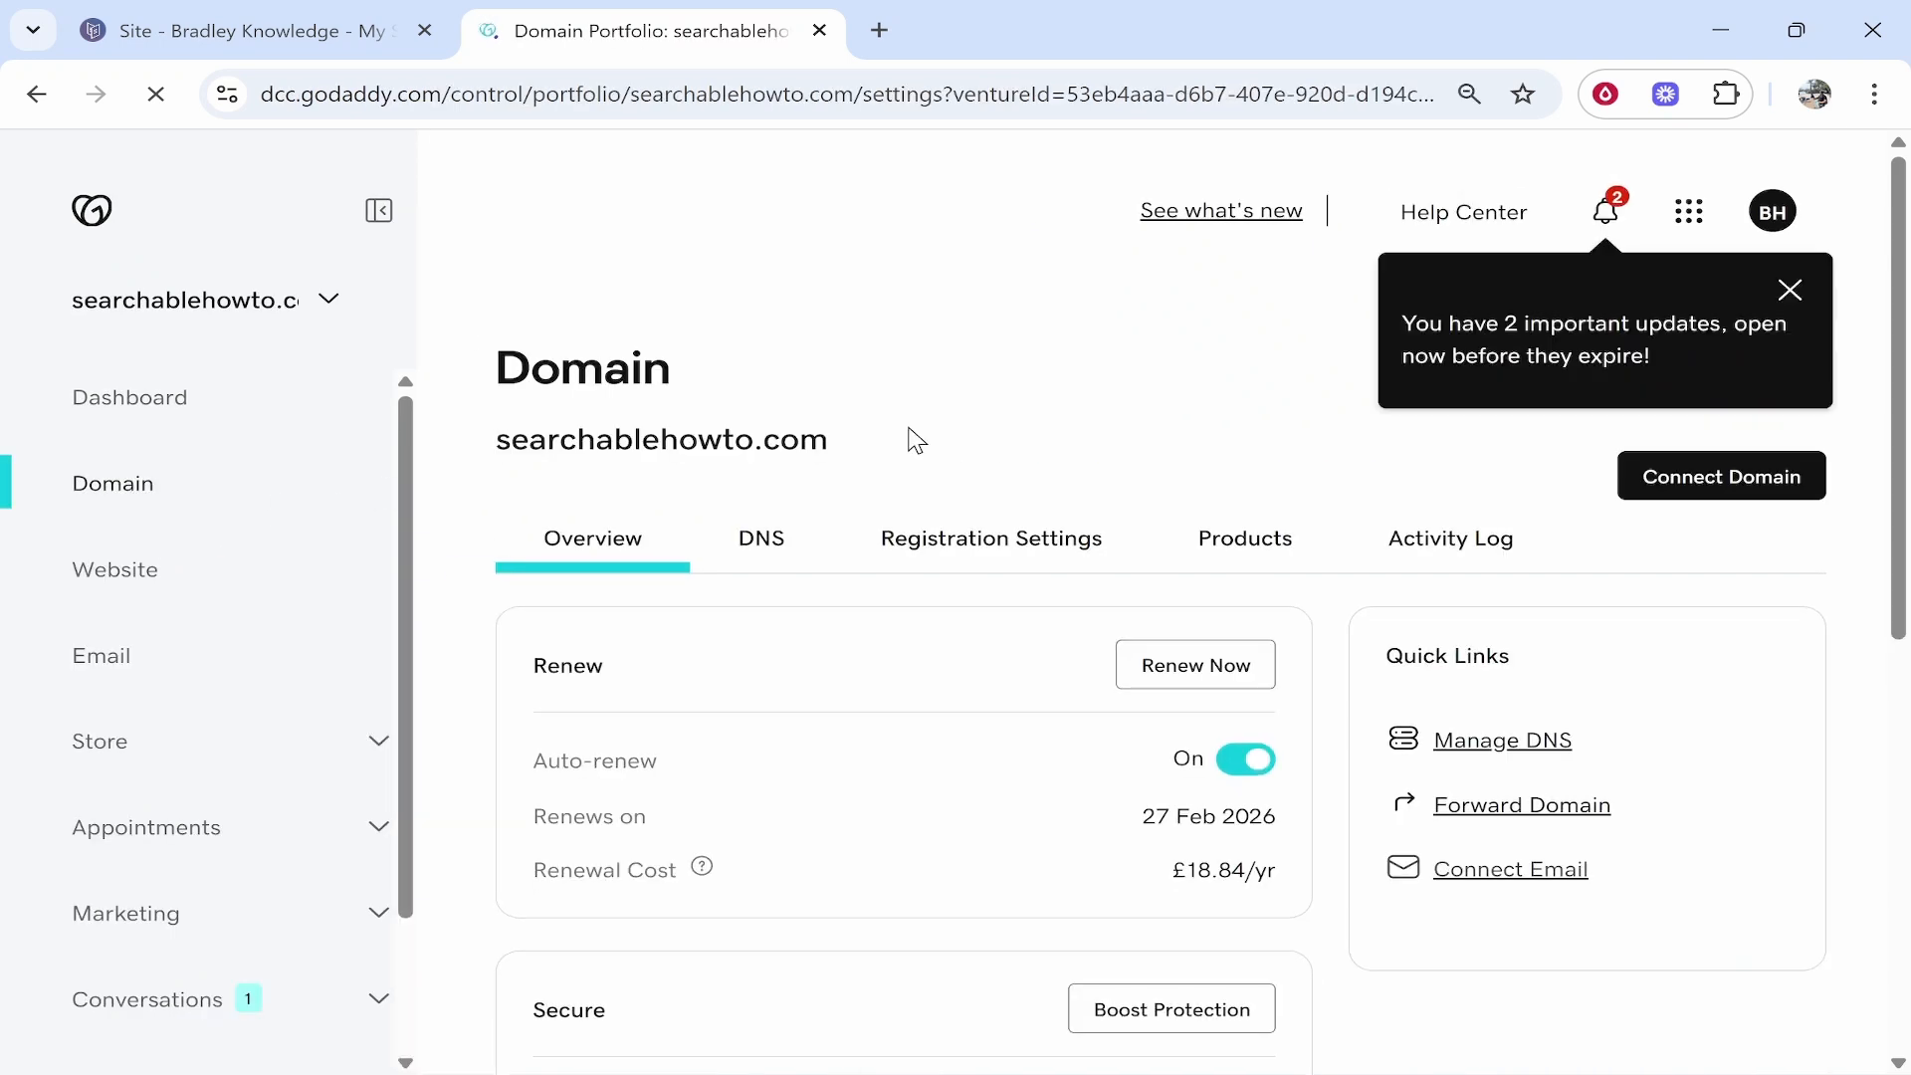
- Copy the domain name searchablehowto.com from GoDaddy into Carrd's custom domain field and review the required DNS records
left_click_drag(834, 448, 503, 452)
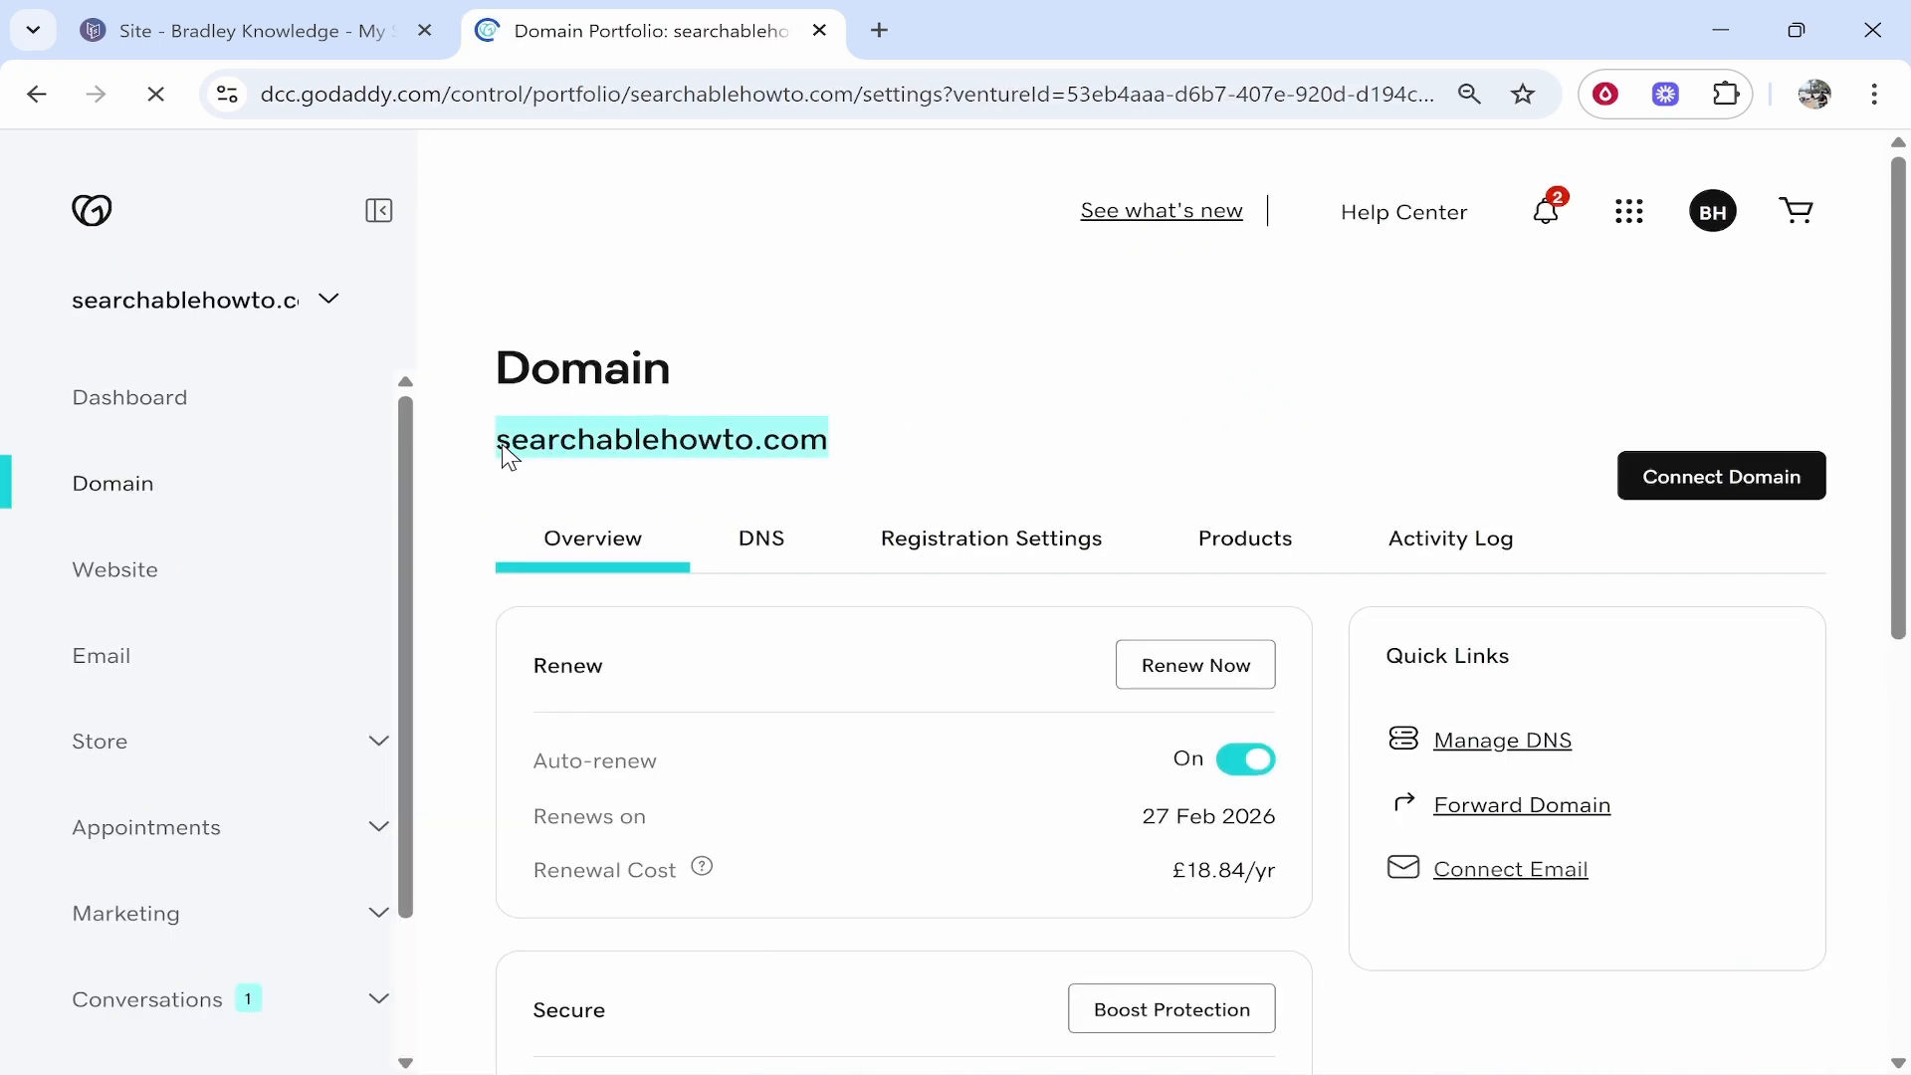
right_click(611, 445)
left_click(742, 486)
left_click(403, 31)
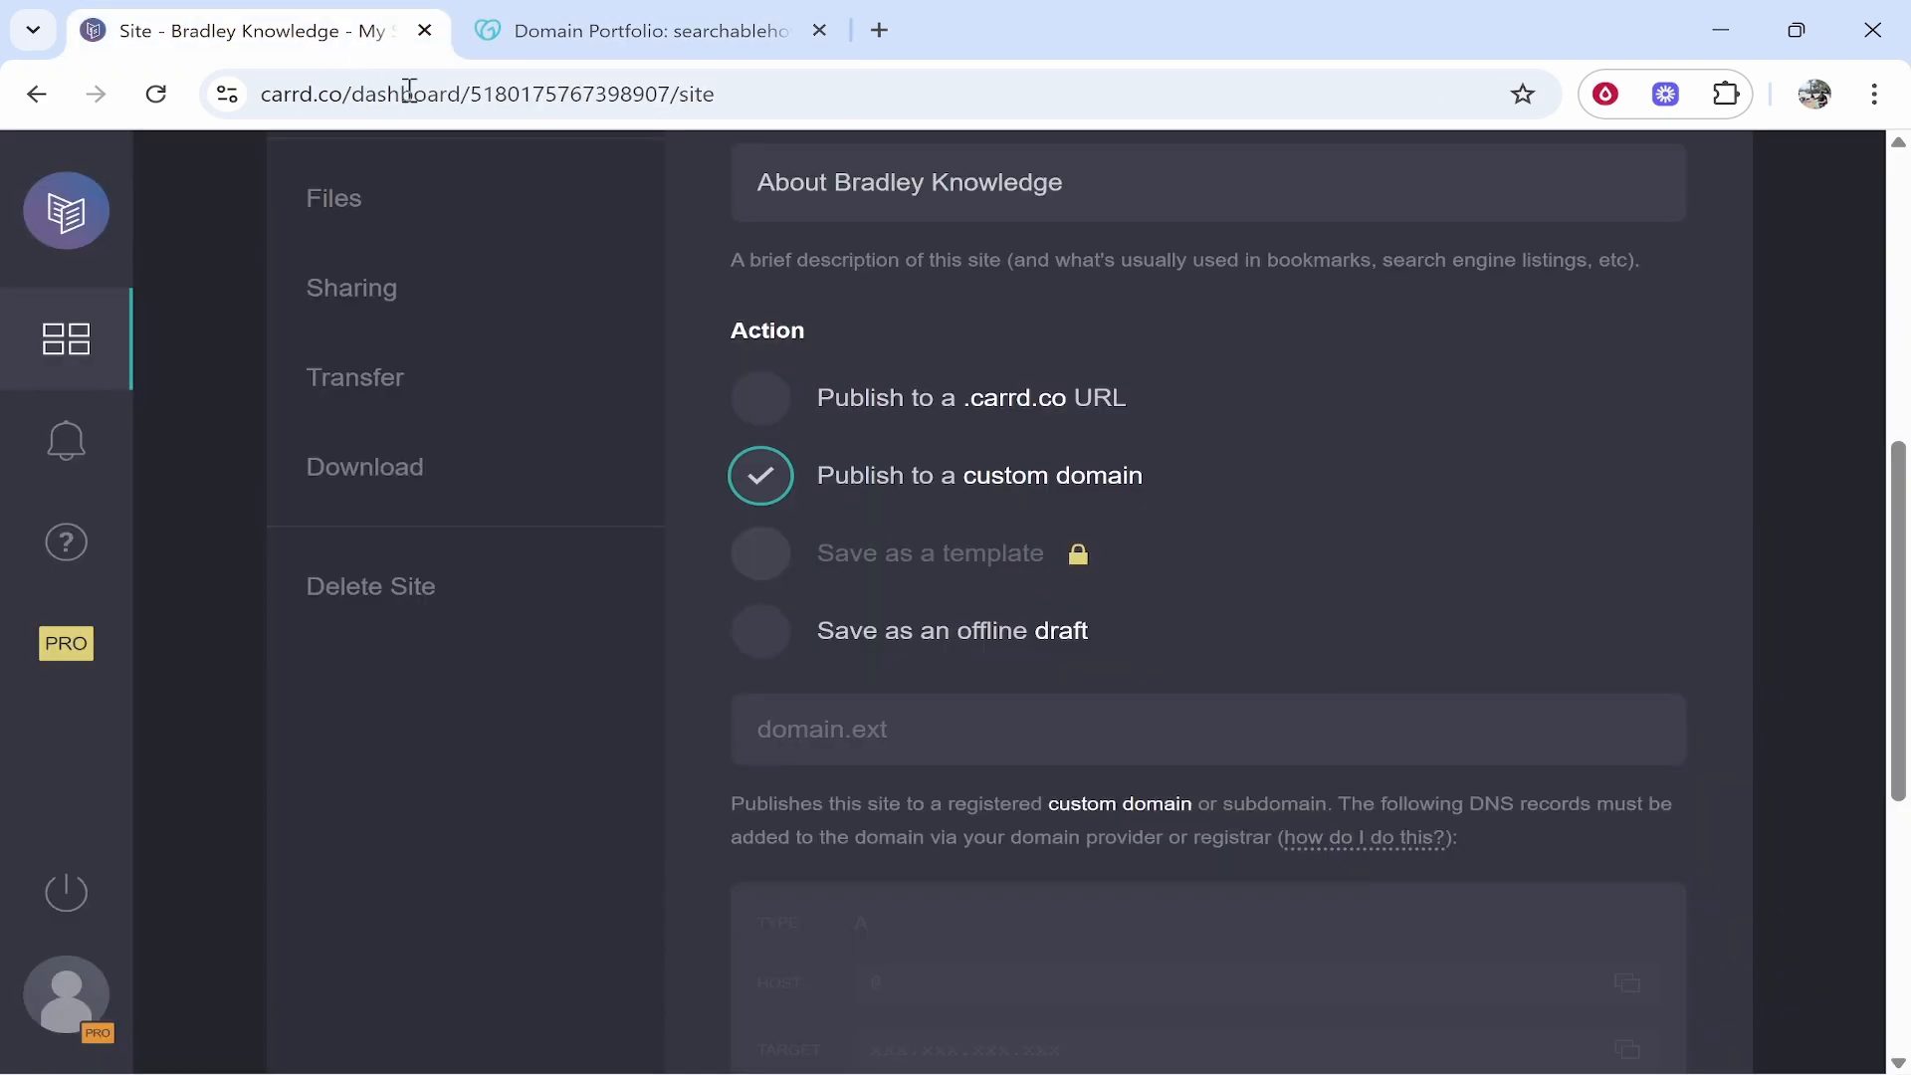
left_click(963, 706)
right_click(961, 709)
left_click(1043, 670)
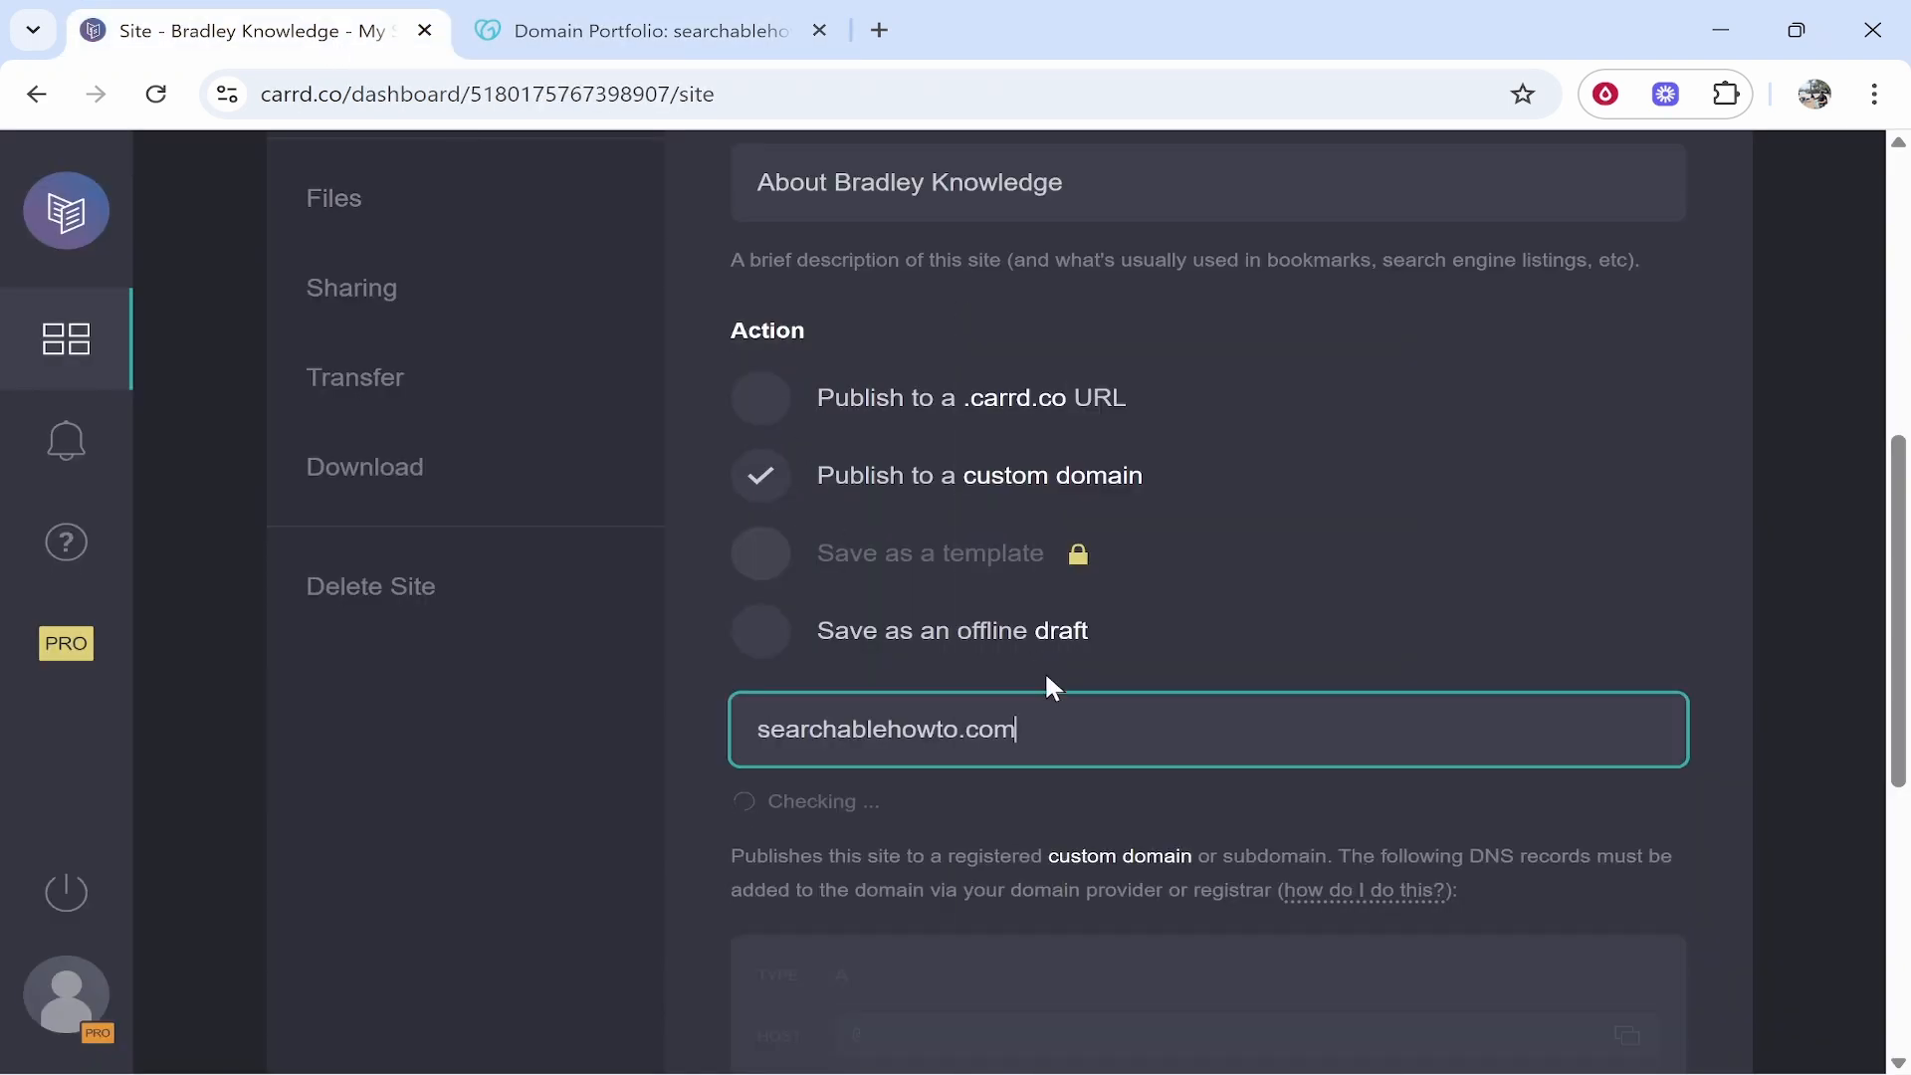
scroll(782, 669, "down", 1)
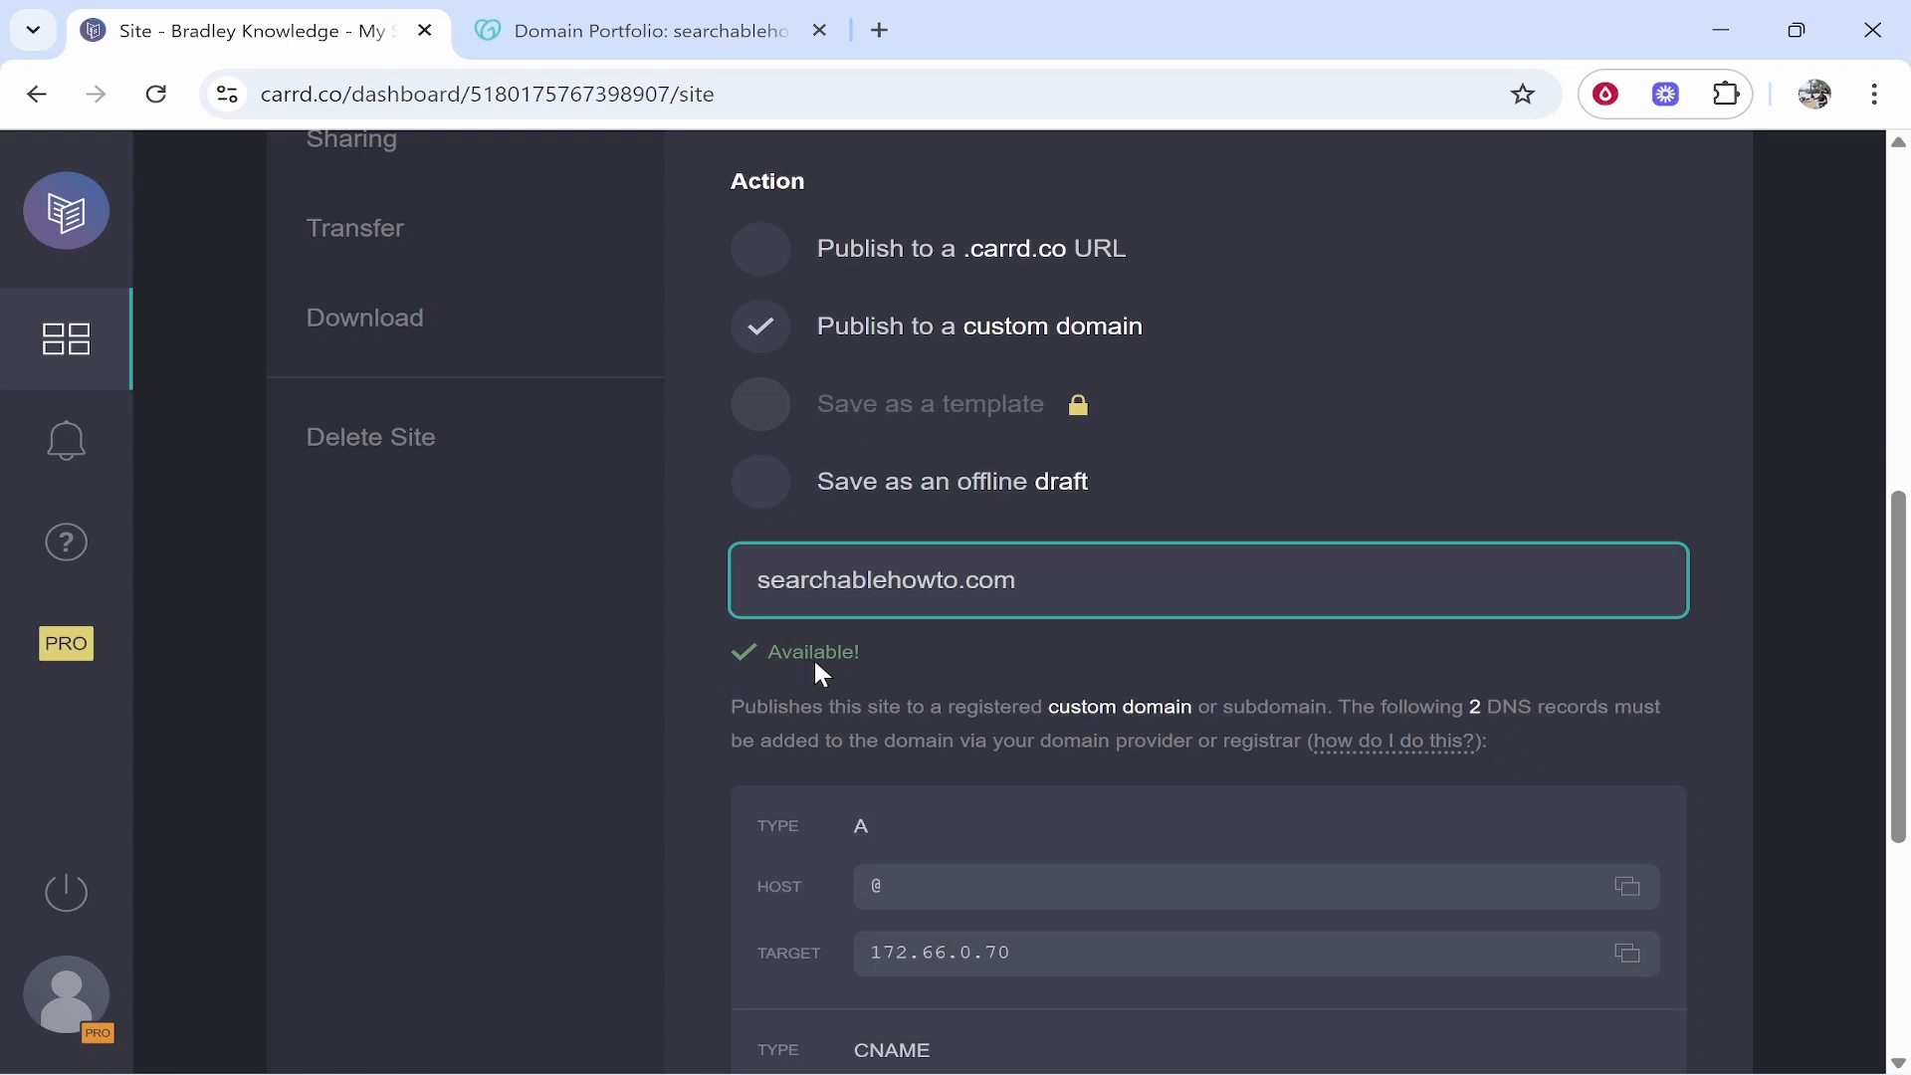
scroll(881, 659, "down", 1)
left_click(869, 660)
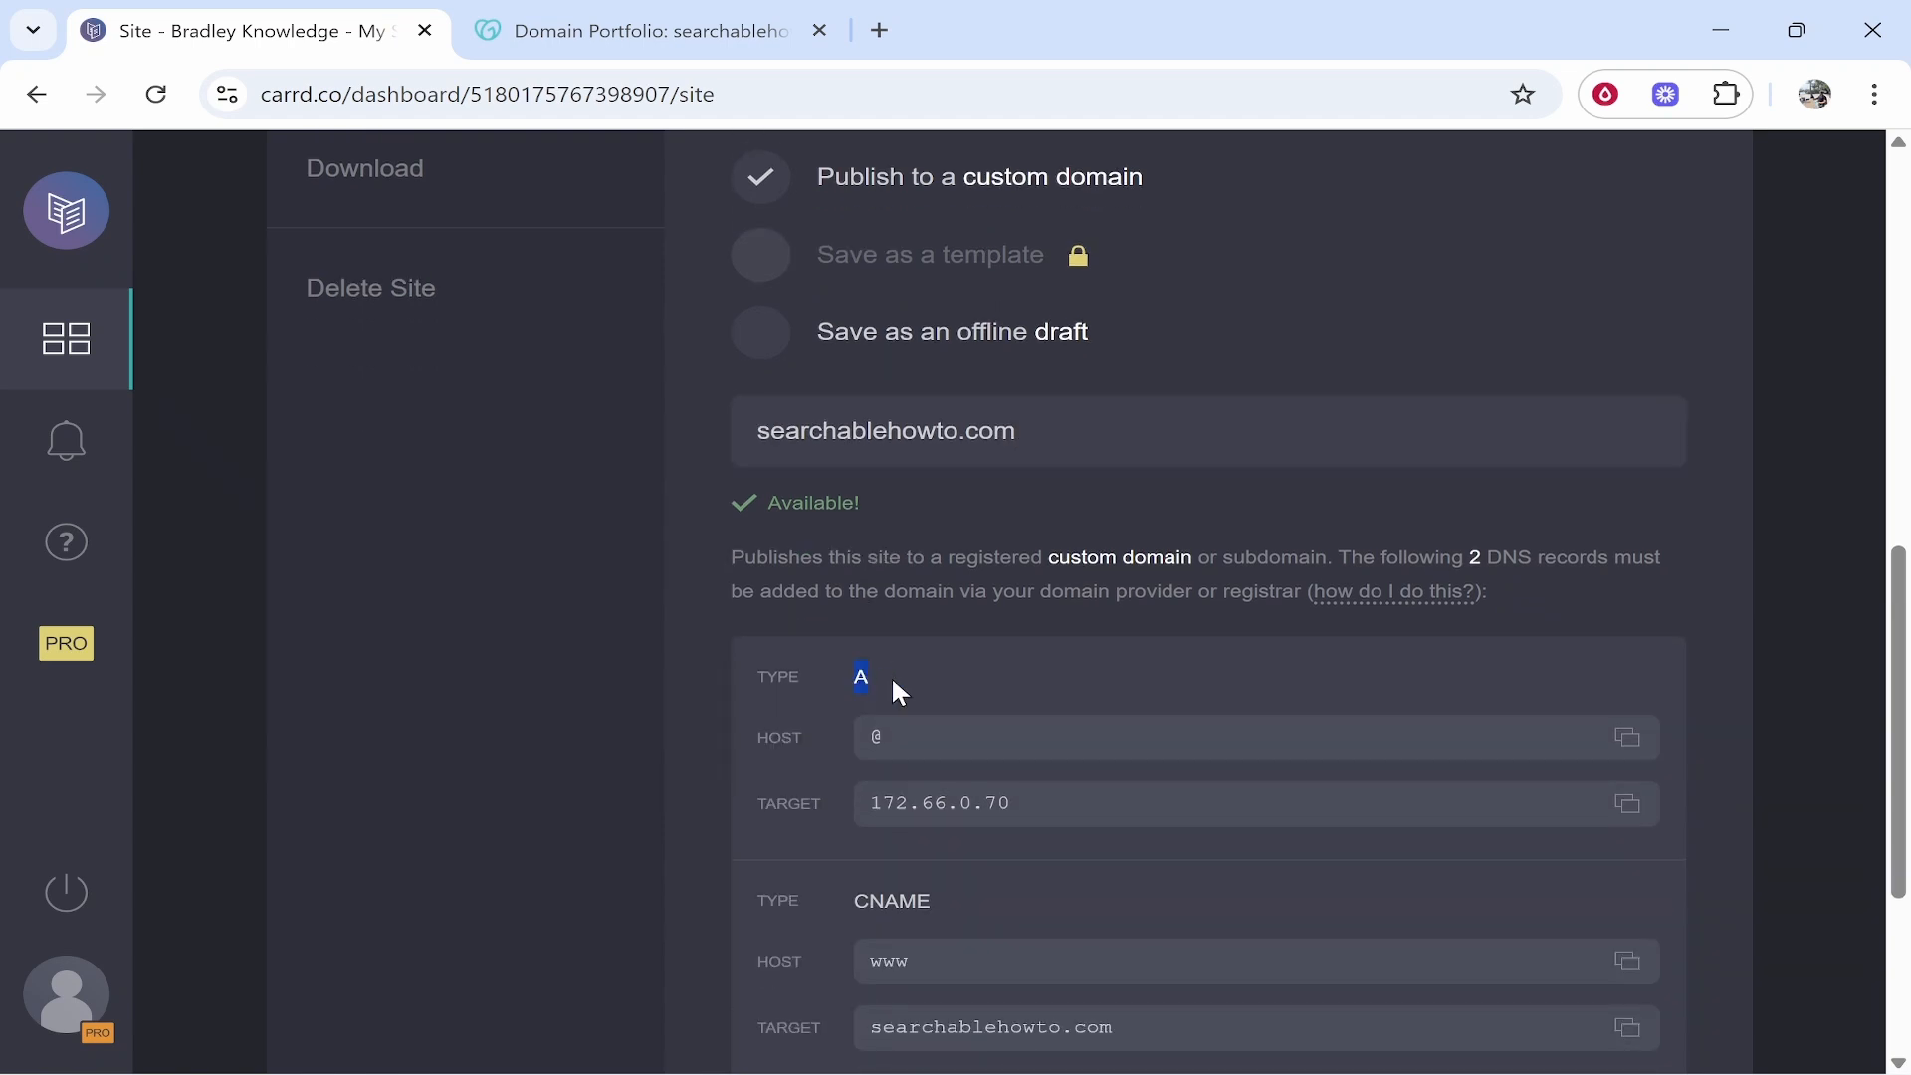
scroll(891, 687, "down", 3)
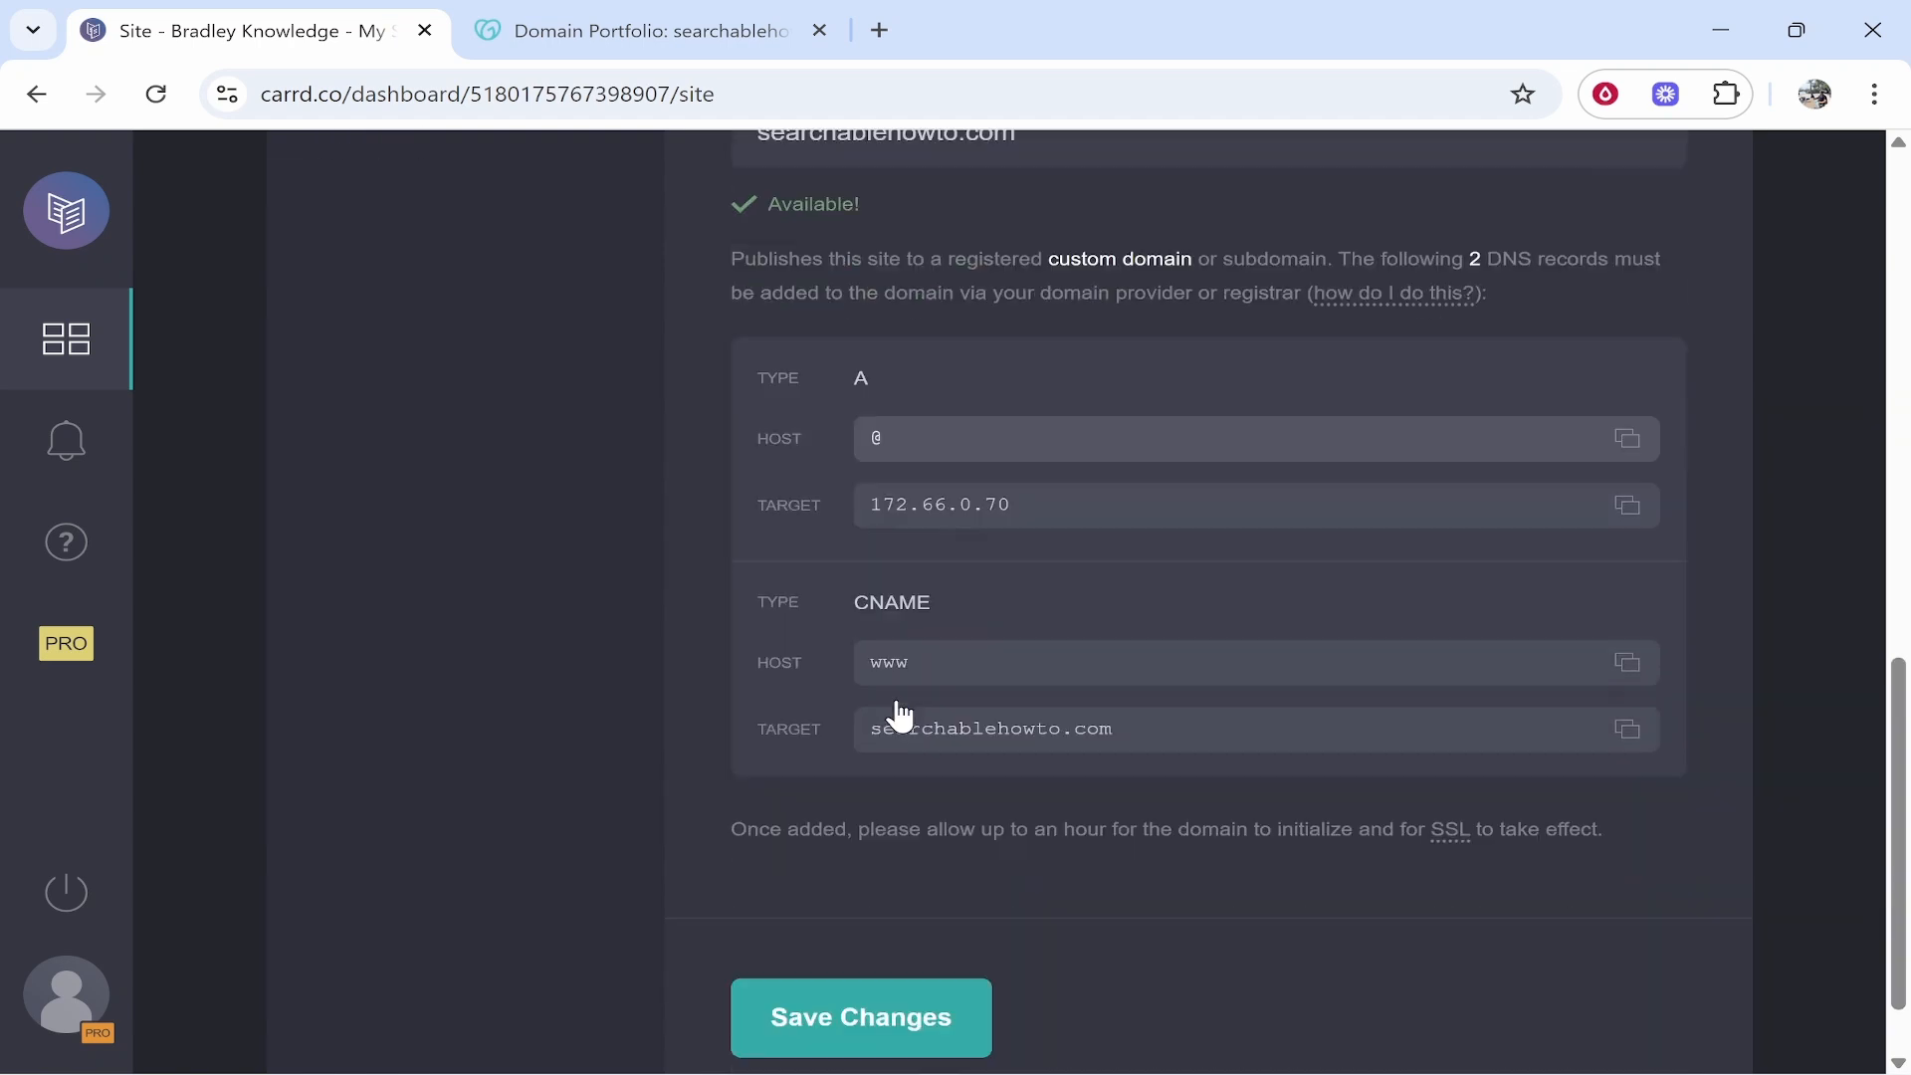
- Switch to GoDaddy and start a new DNS record for searchablehowto.com
left_click(723, 14)
left_click(931, 433)
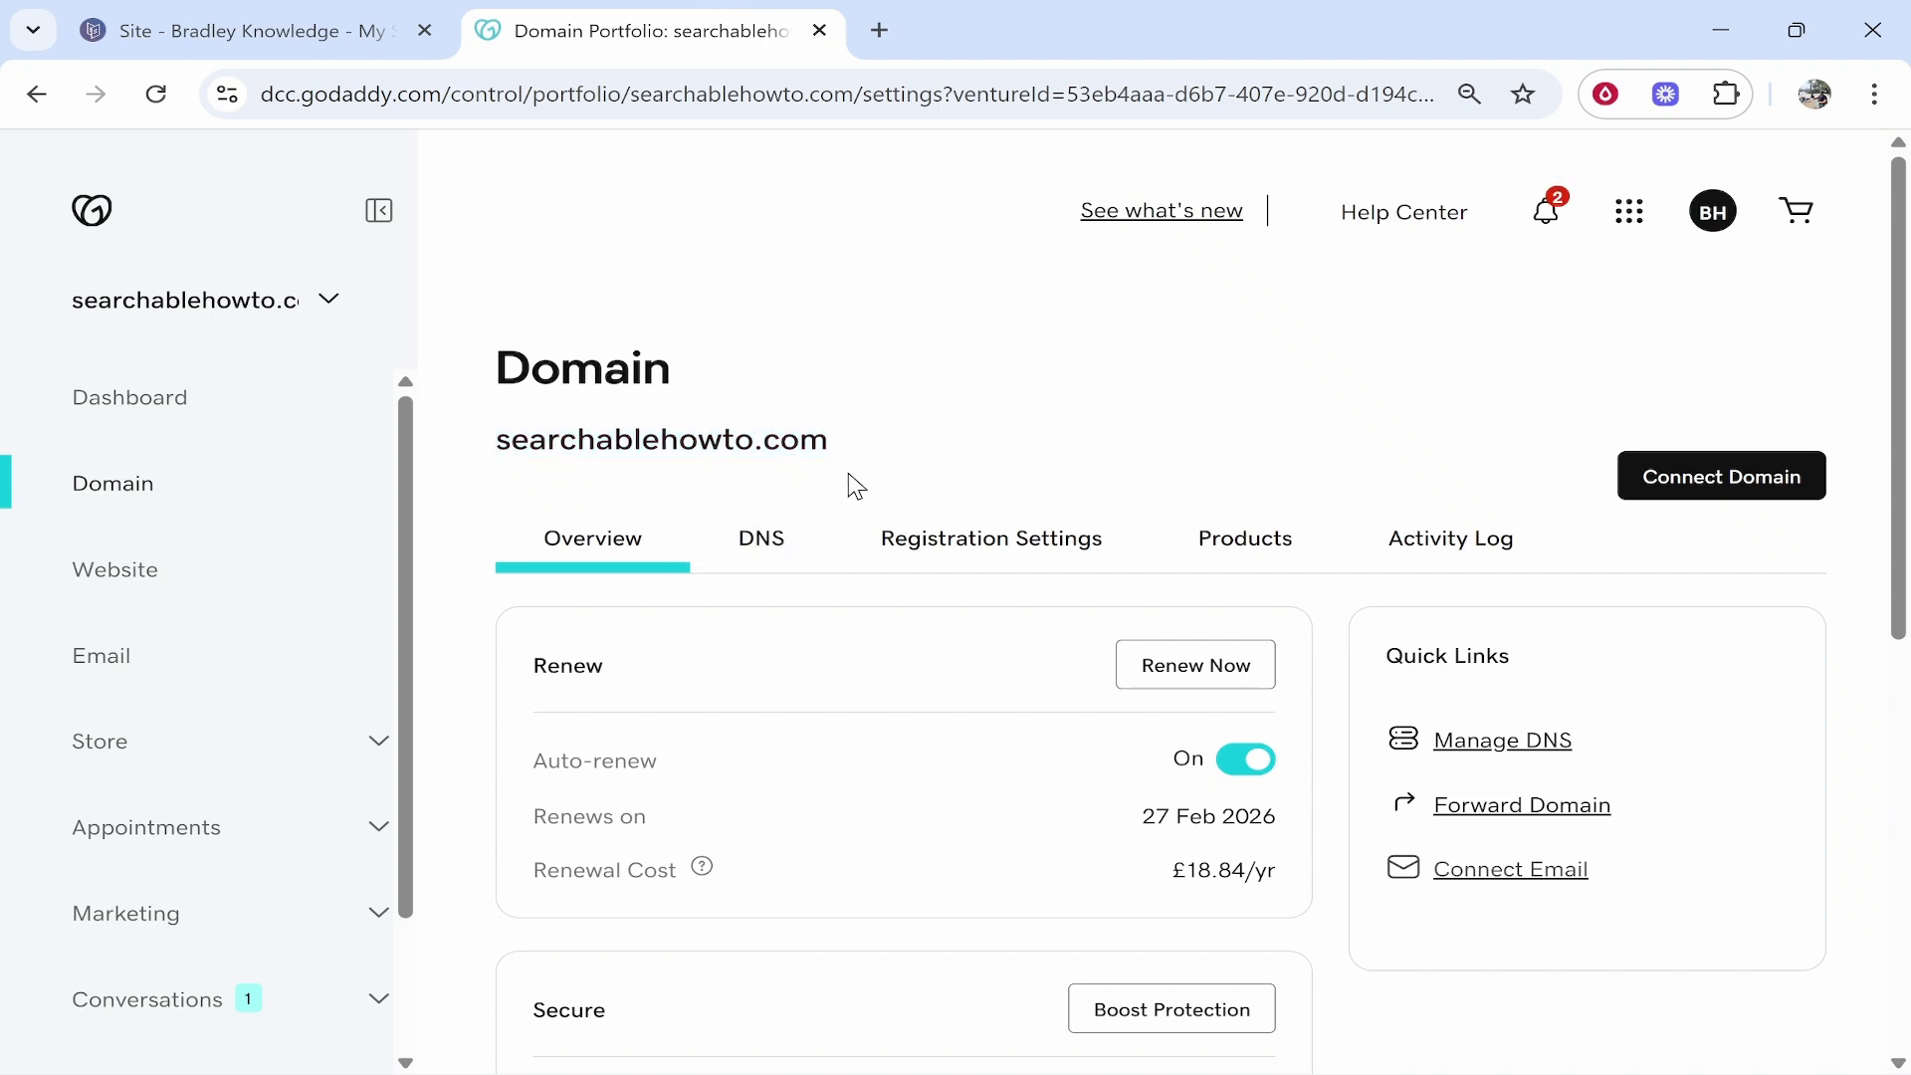
left_click(772, 555)
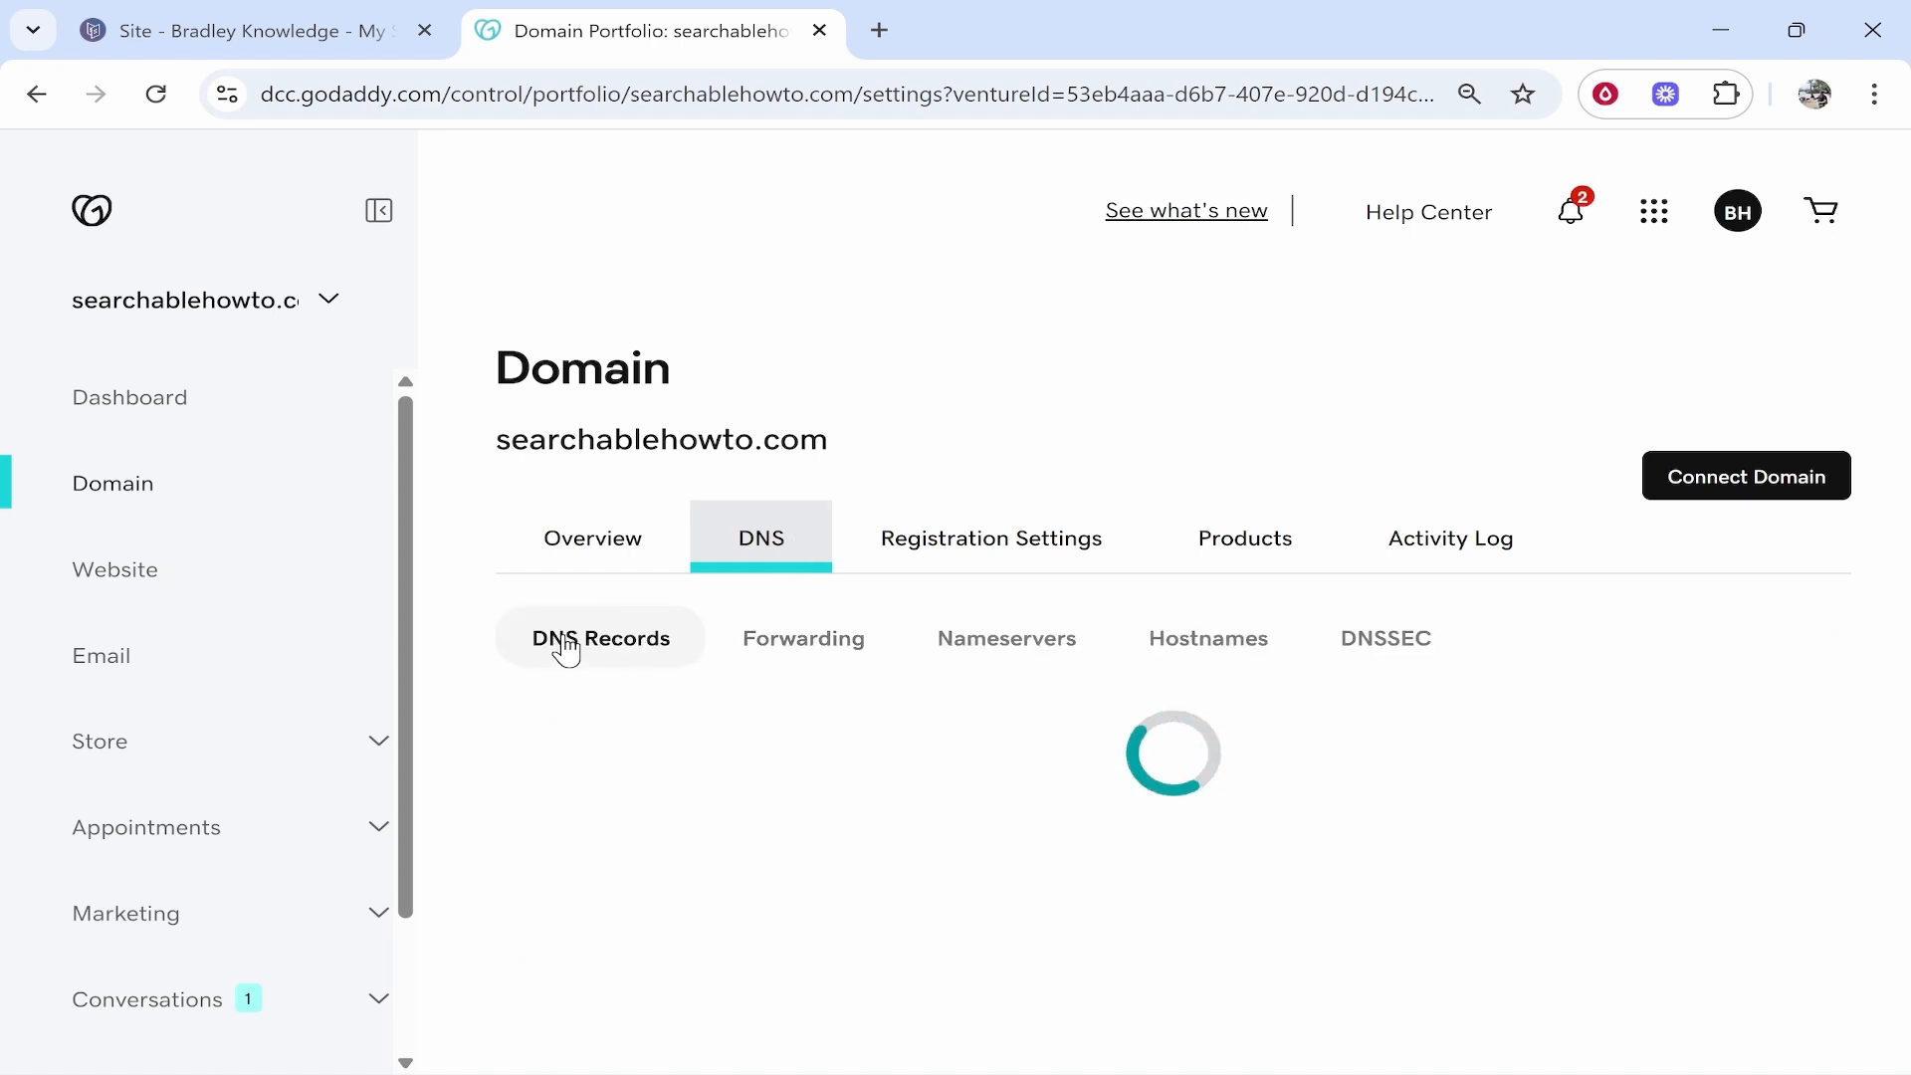
scroll(754, 508, "down", 3)
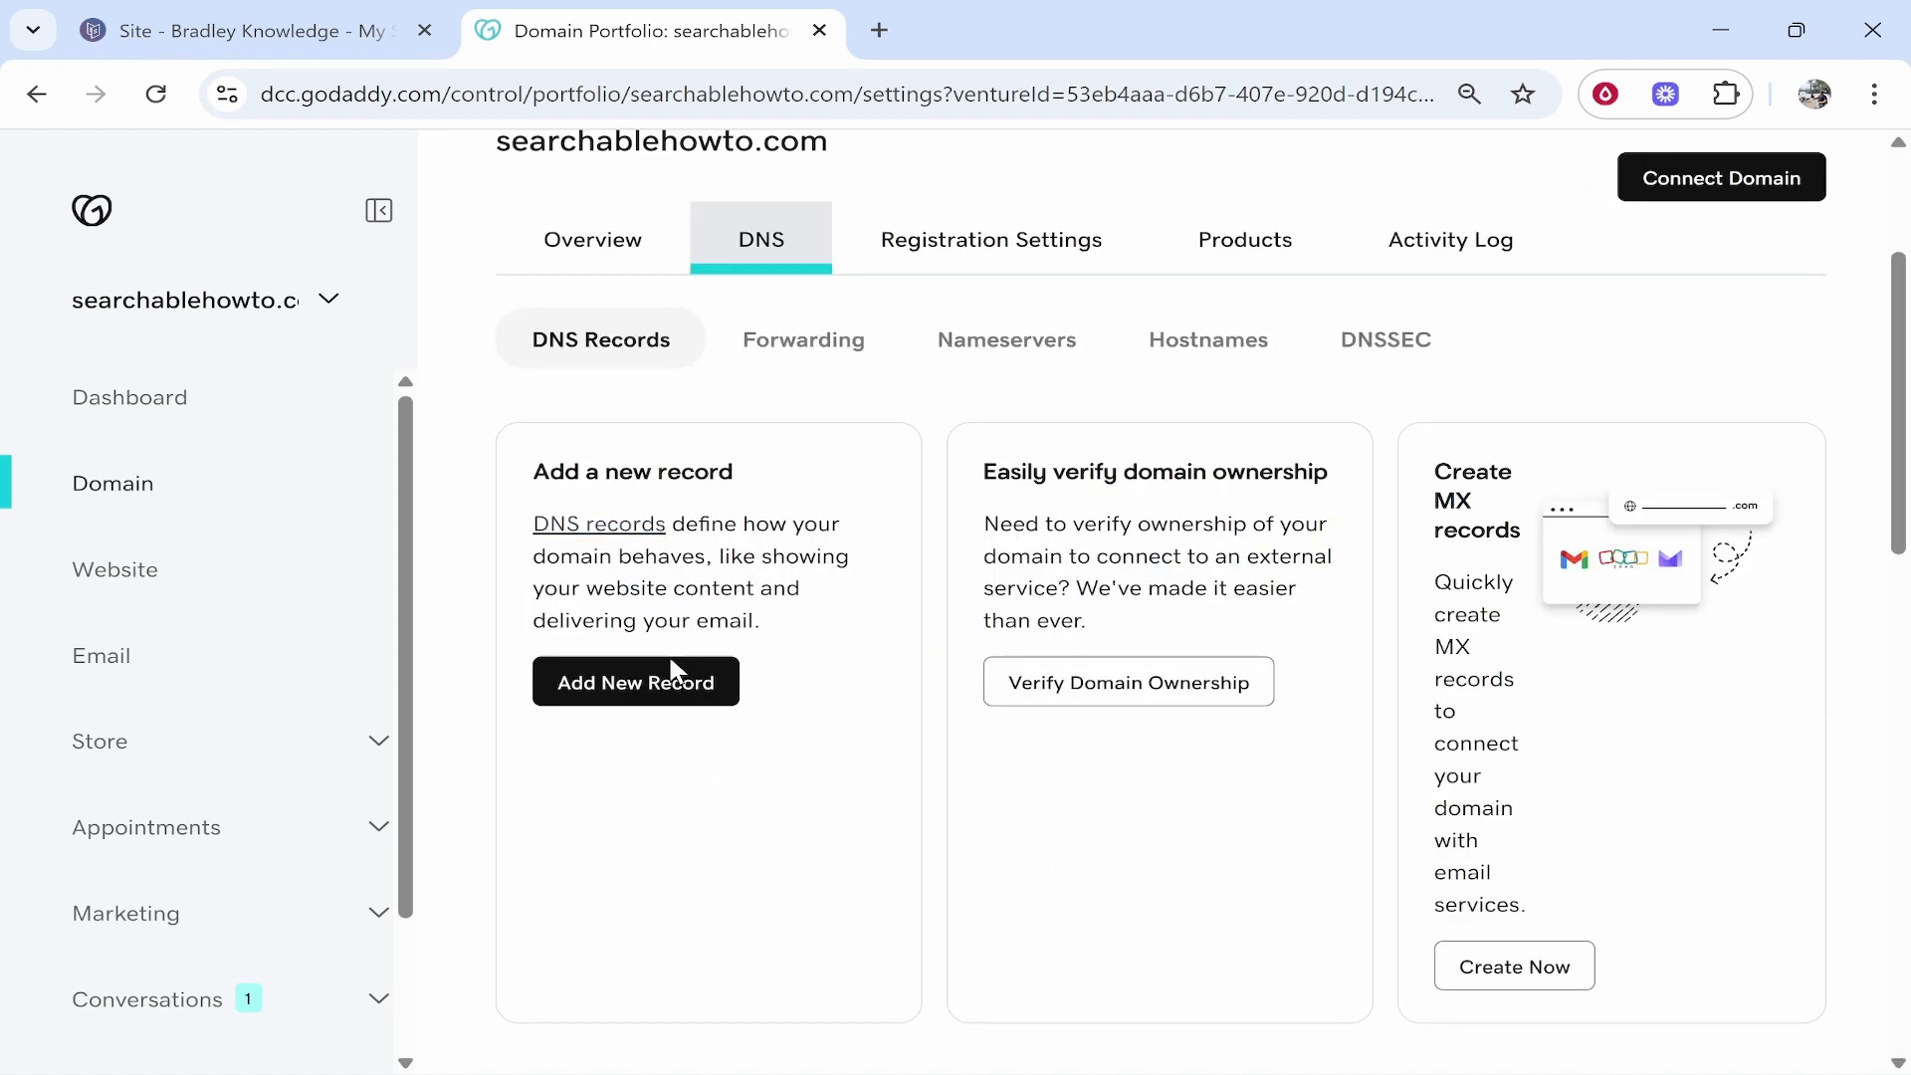
left_click(623, 689)
scroll(753, 683, "down", 2)
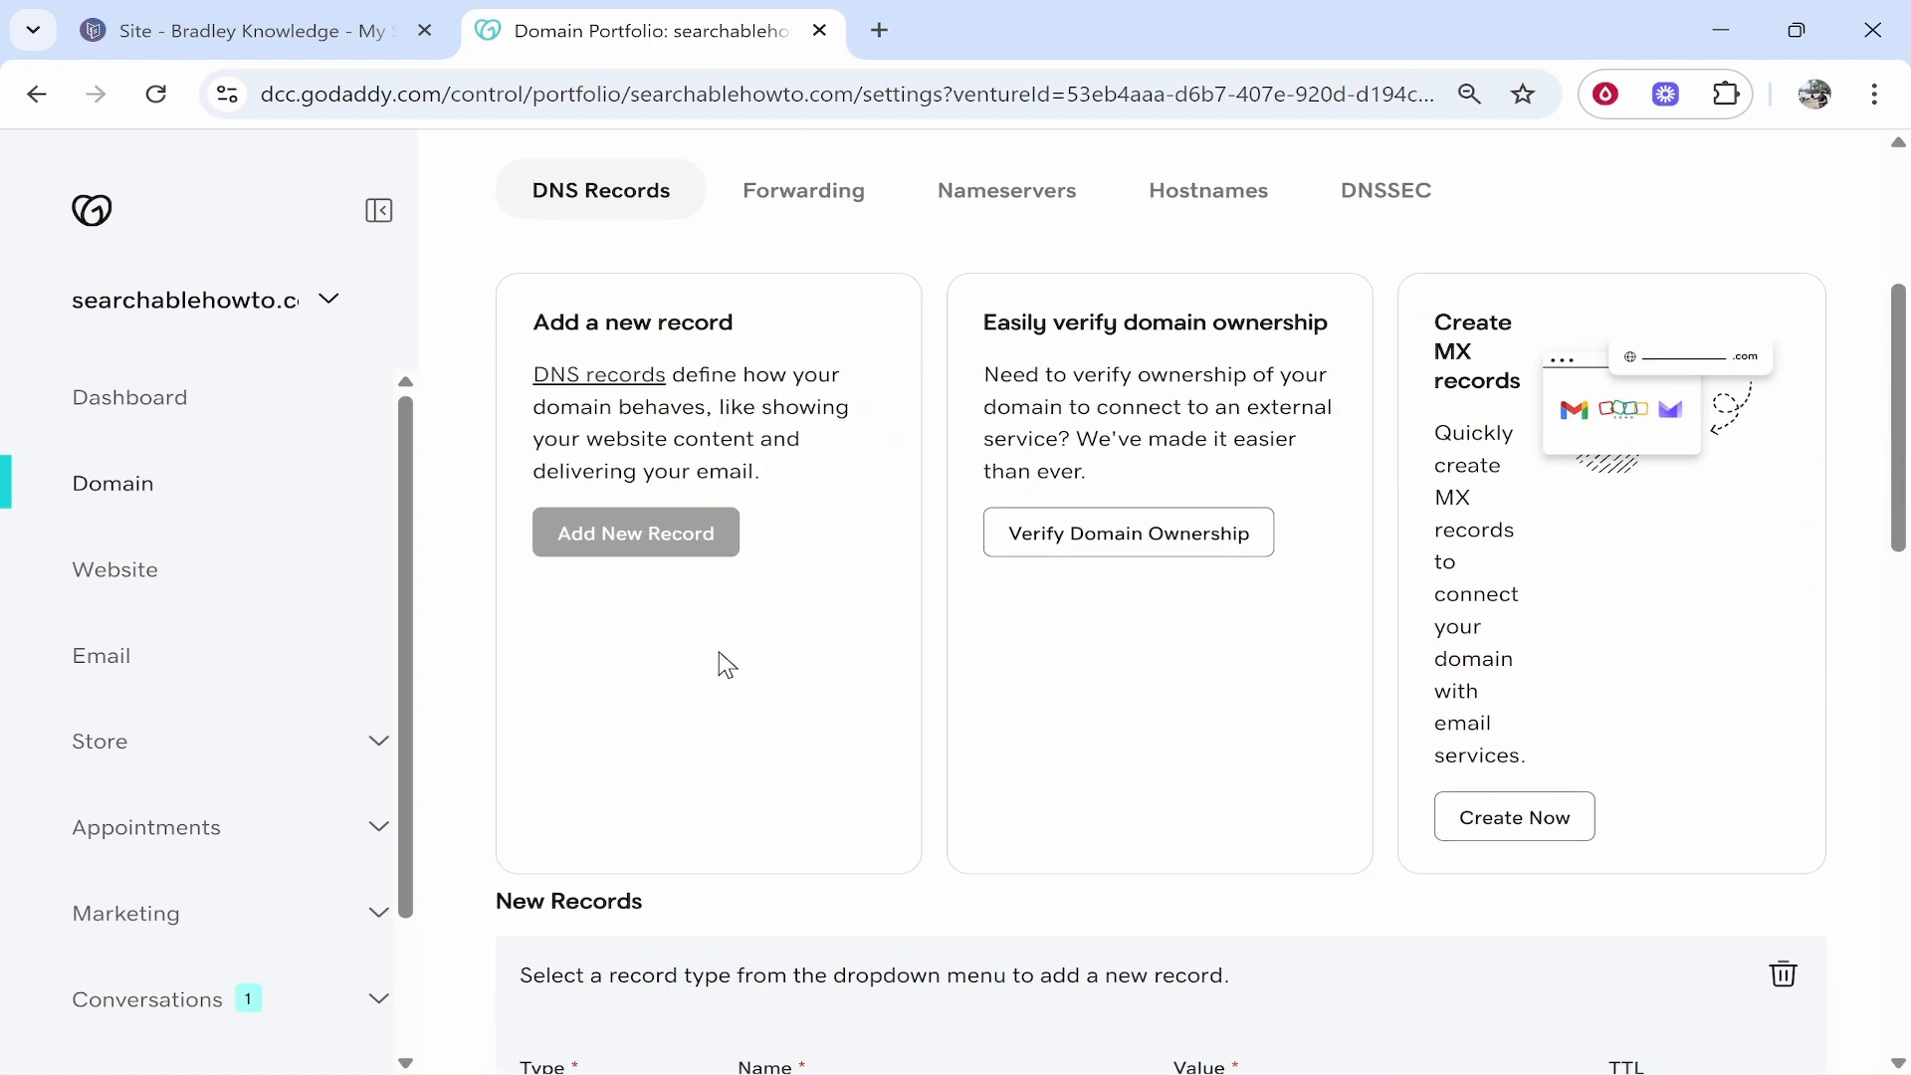
scroll(687, 557, "down", 2)
scroll(703, 569, "down", 4)
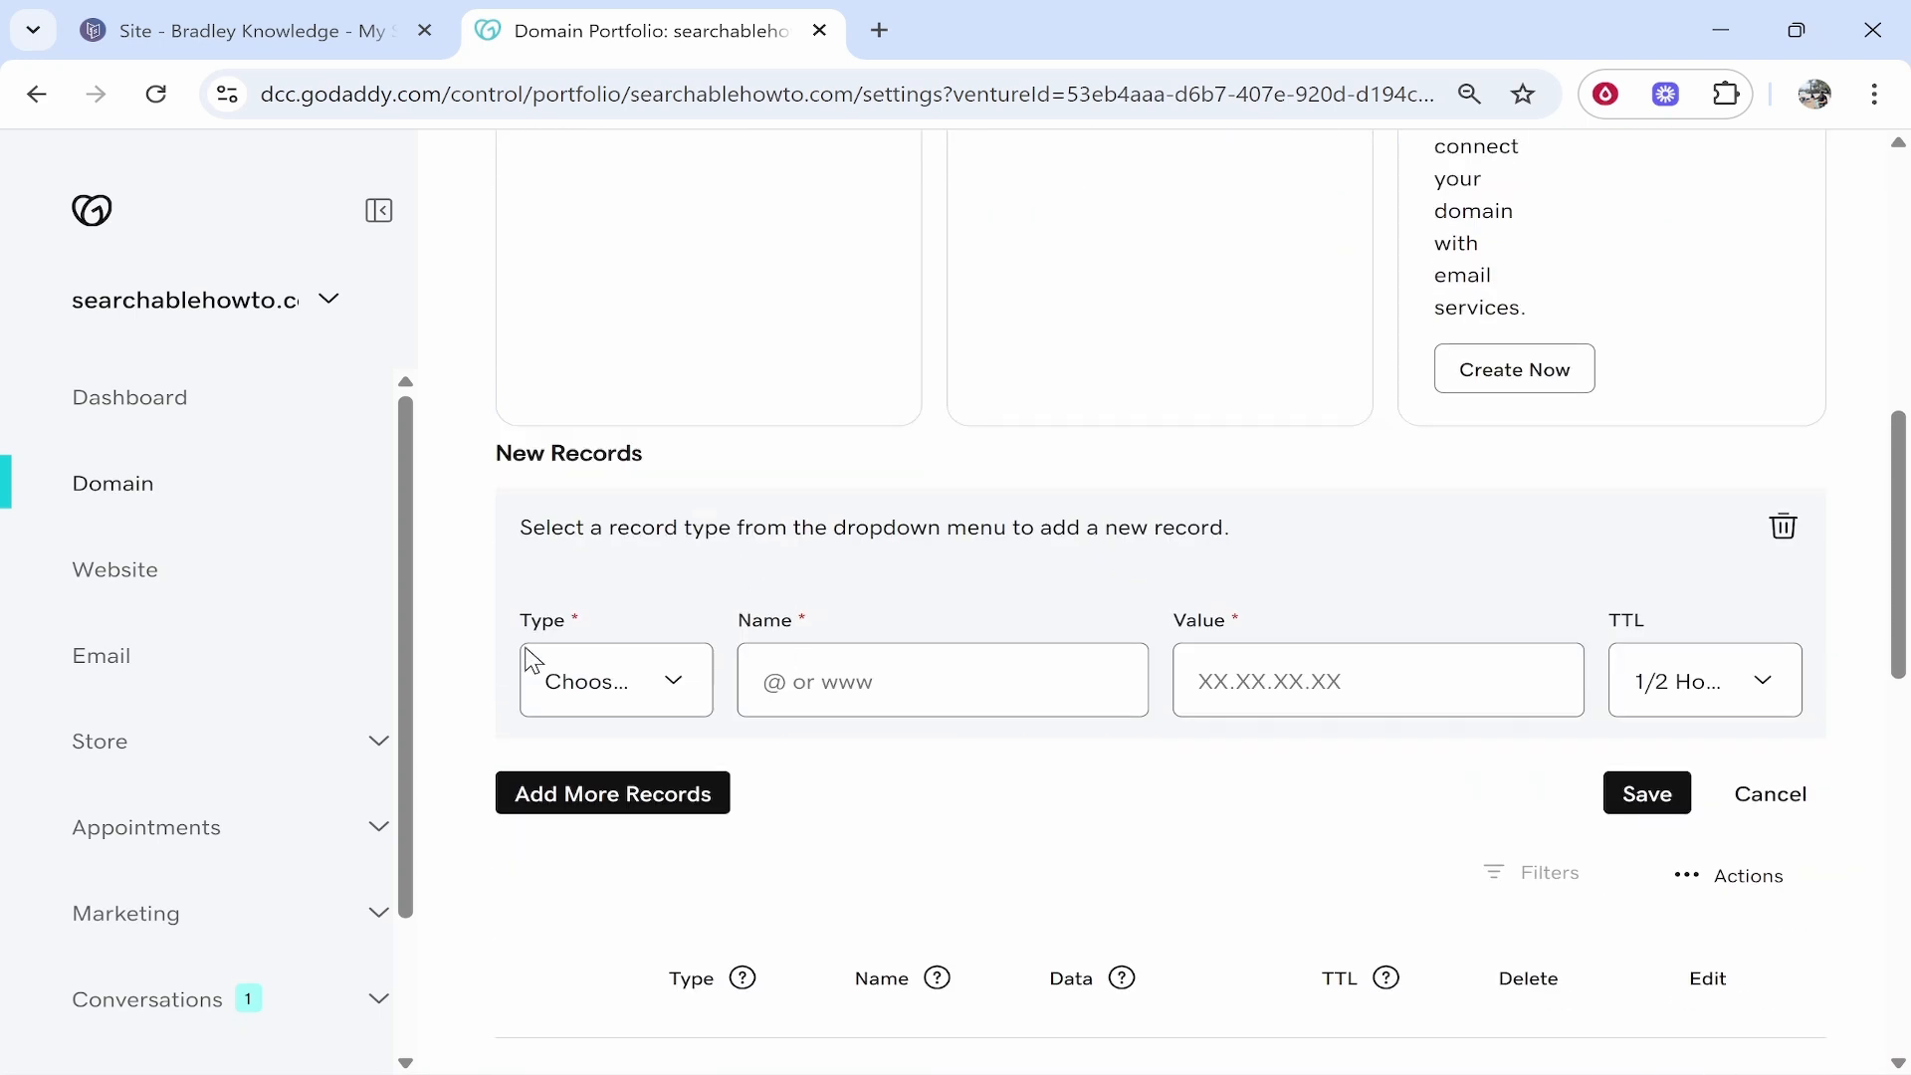
- Copy the A record target from Carrd and fill in the new GoDaddy record with type A, name @ and value 172.66.0.70
left_click(307, 8)
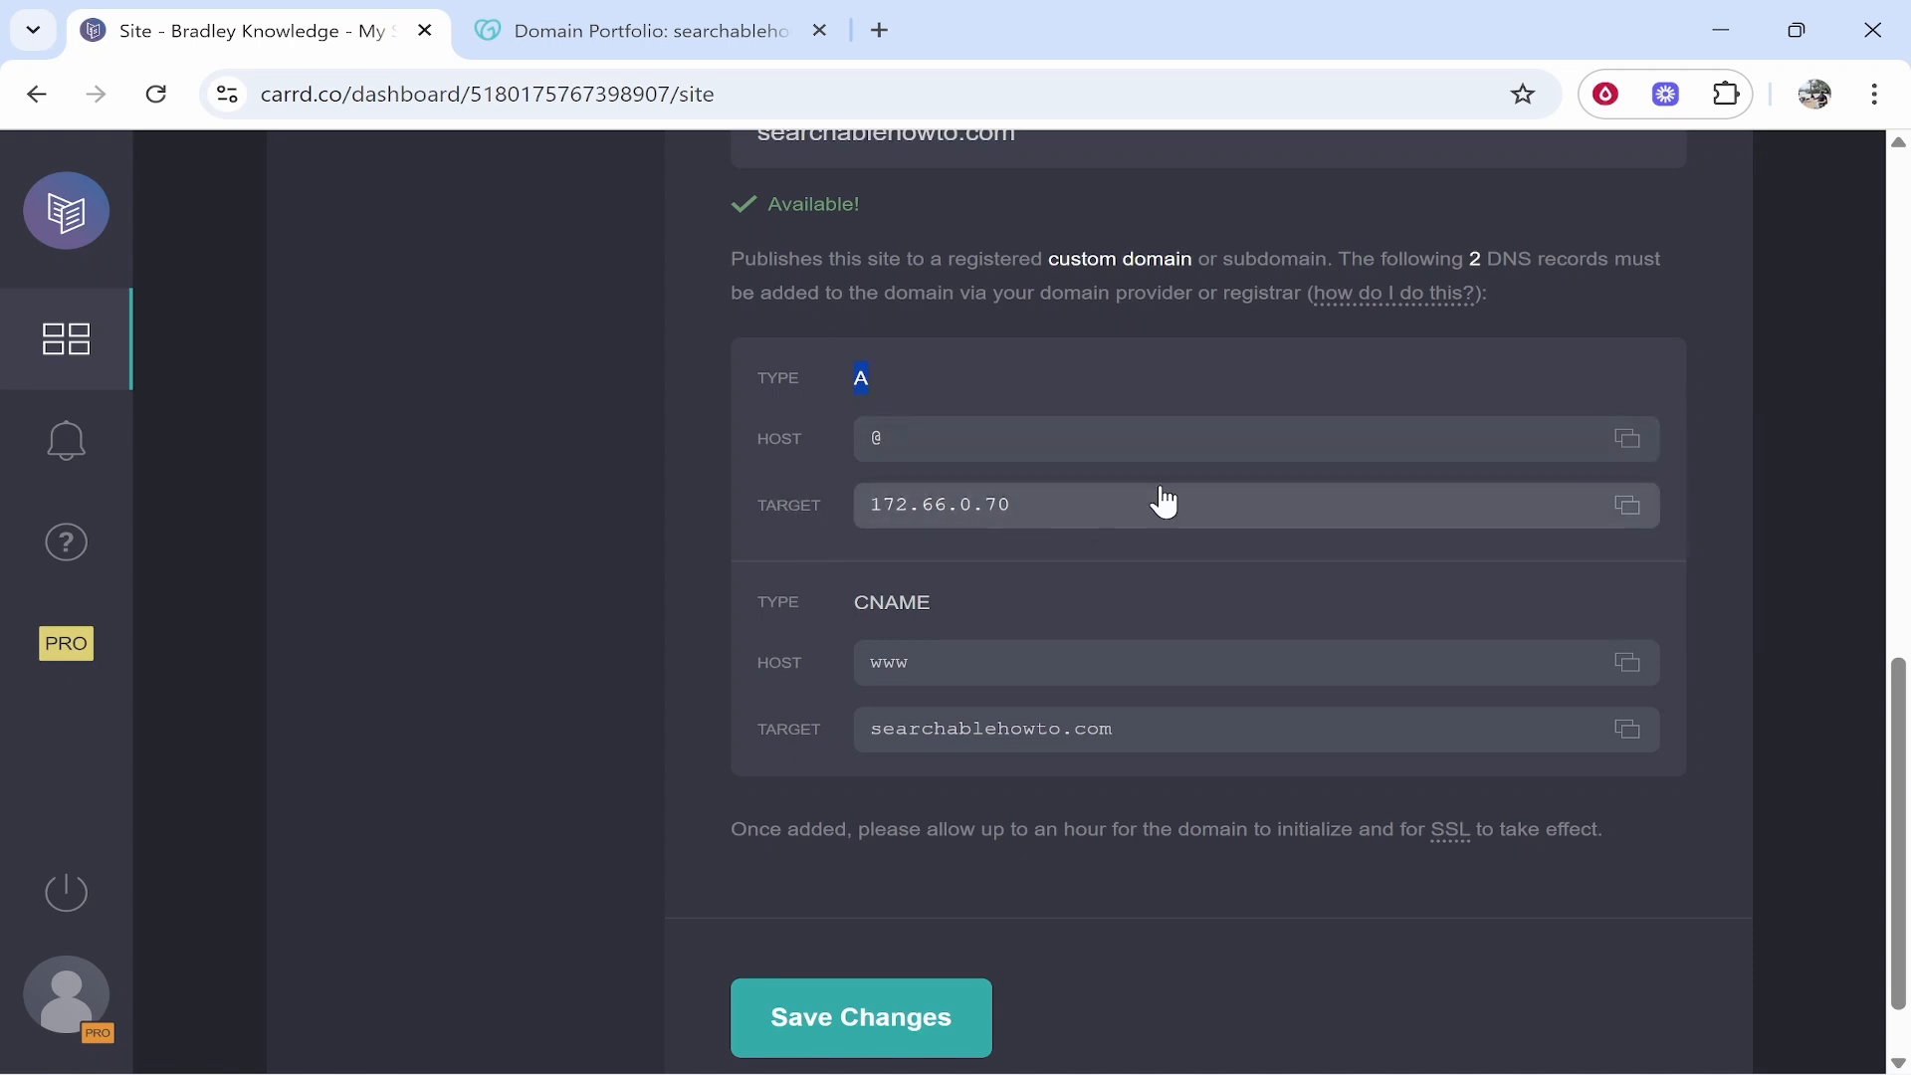
left_click(1626, 505)
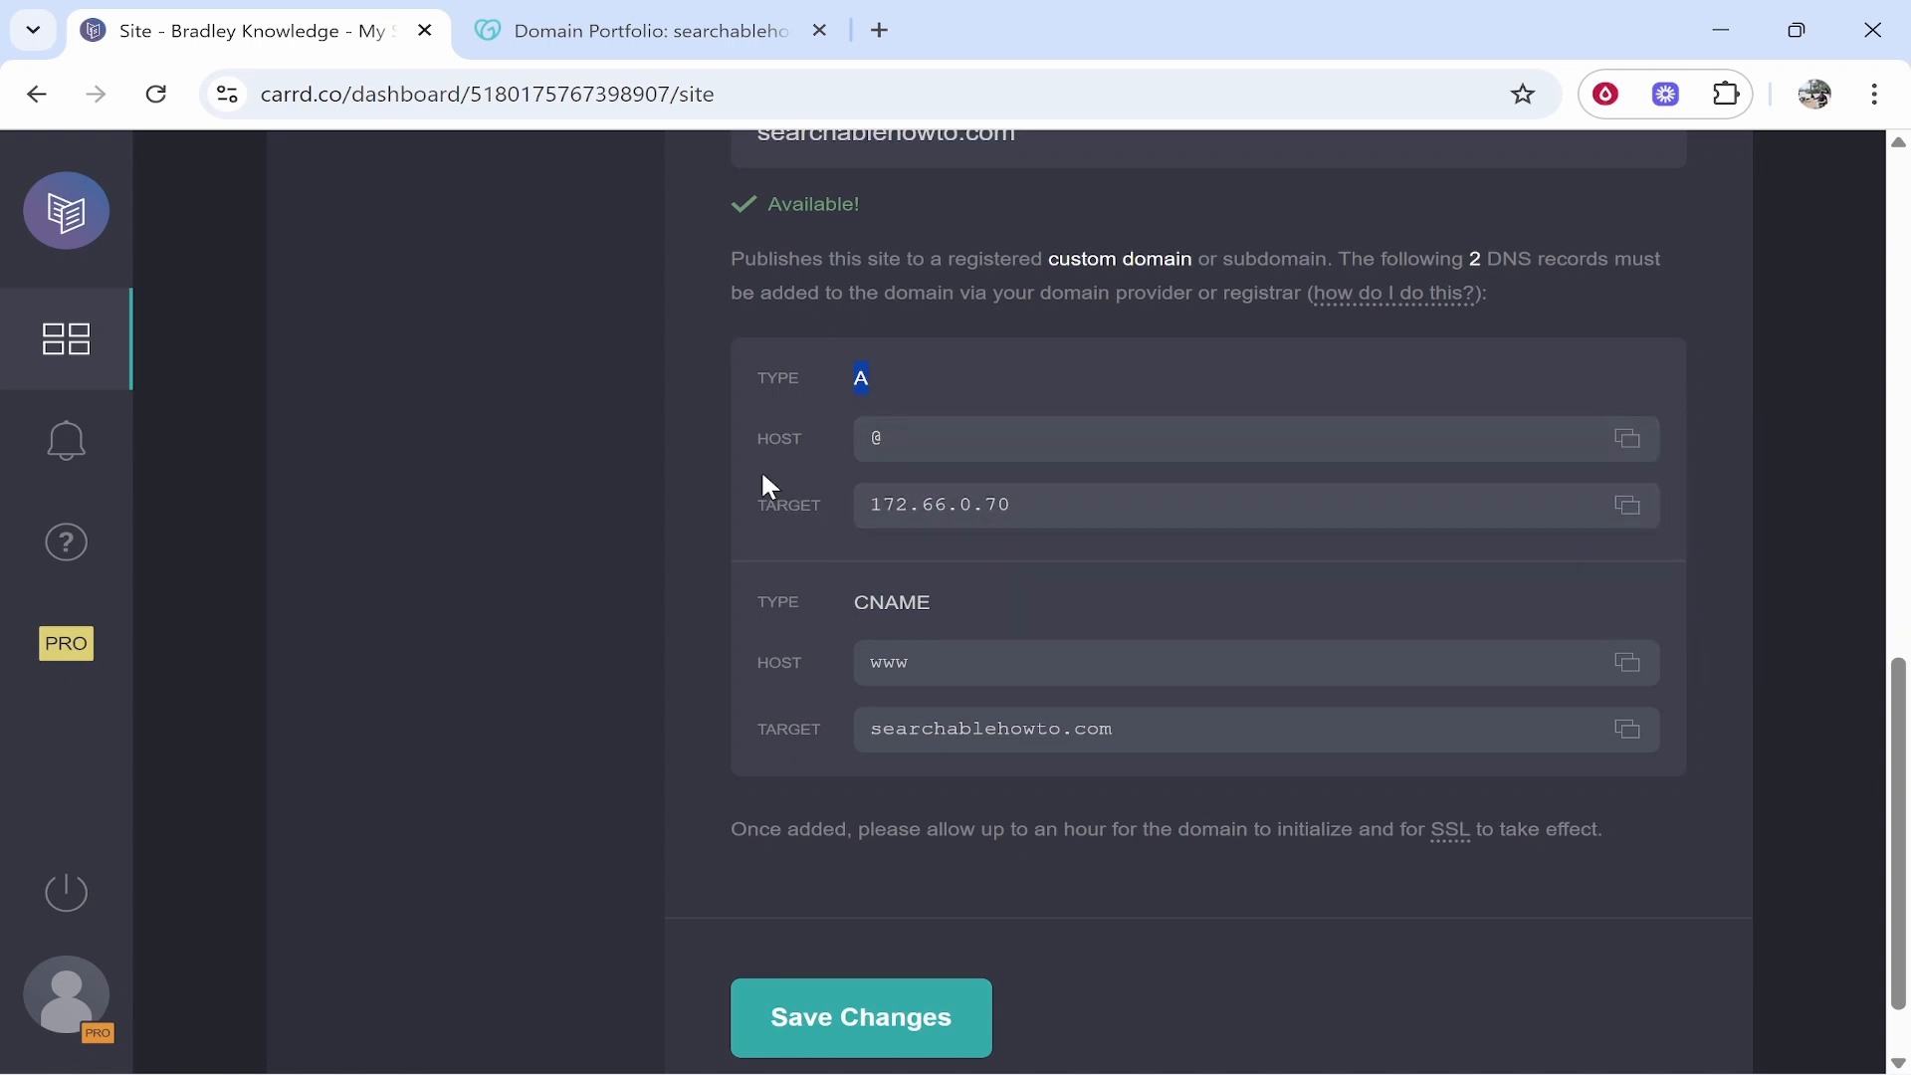
left_click(617, 45)
left_click(661, 533)
left_click(597, 623)
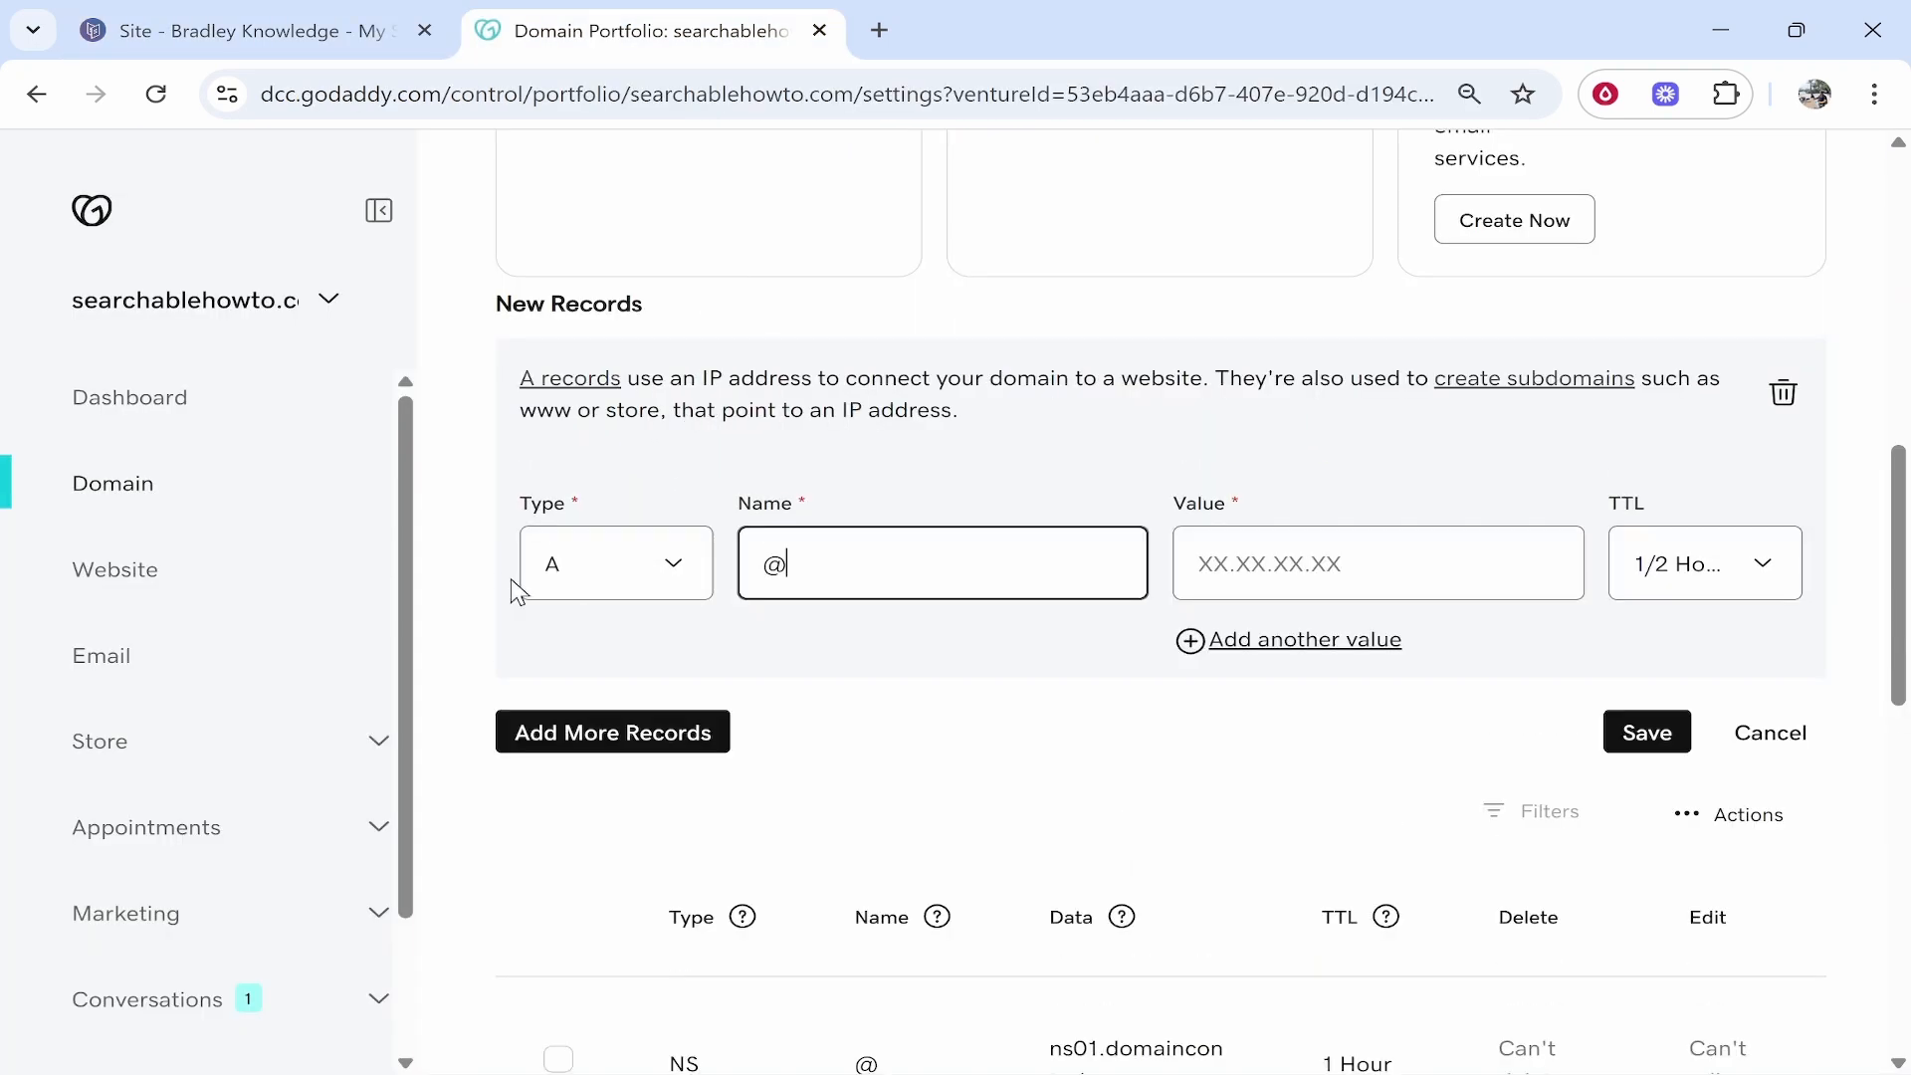
left_click(1313, 558)
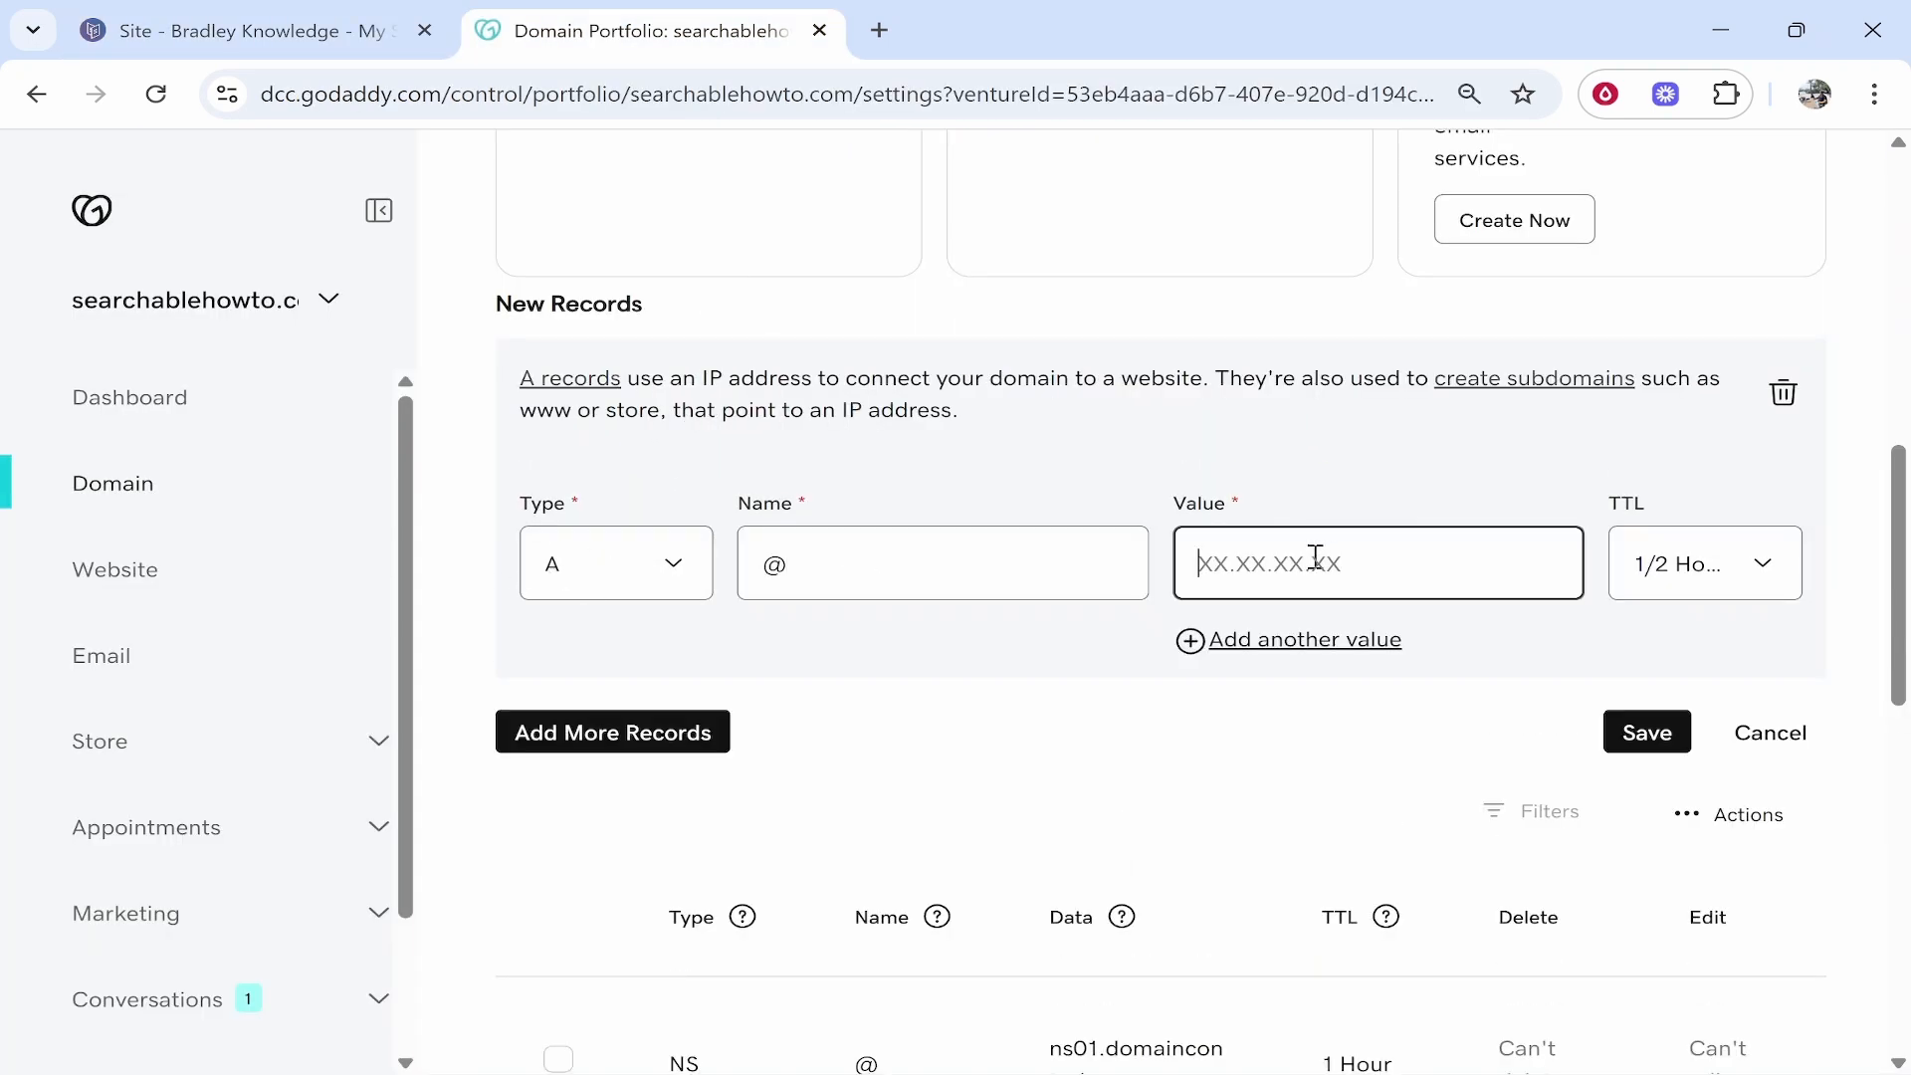
right_click(1314, 559)
left_click(1416, 664)
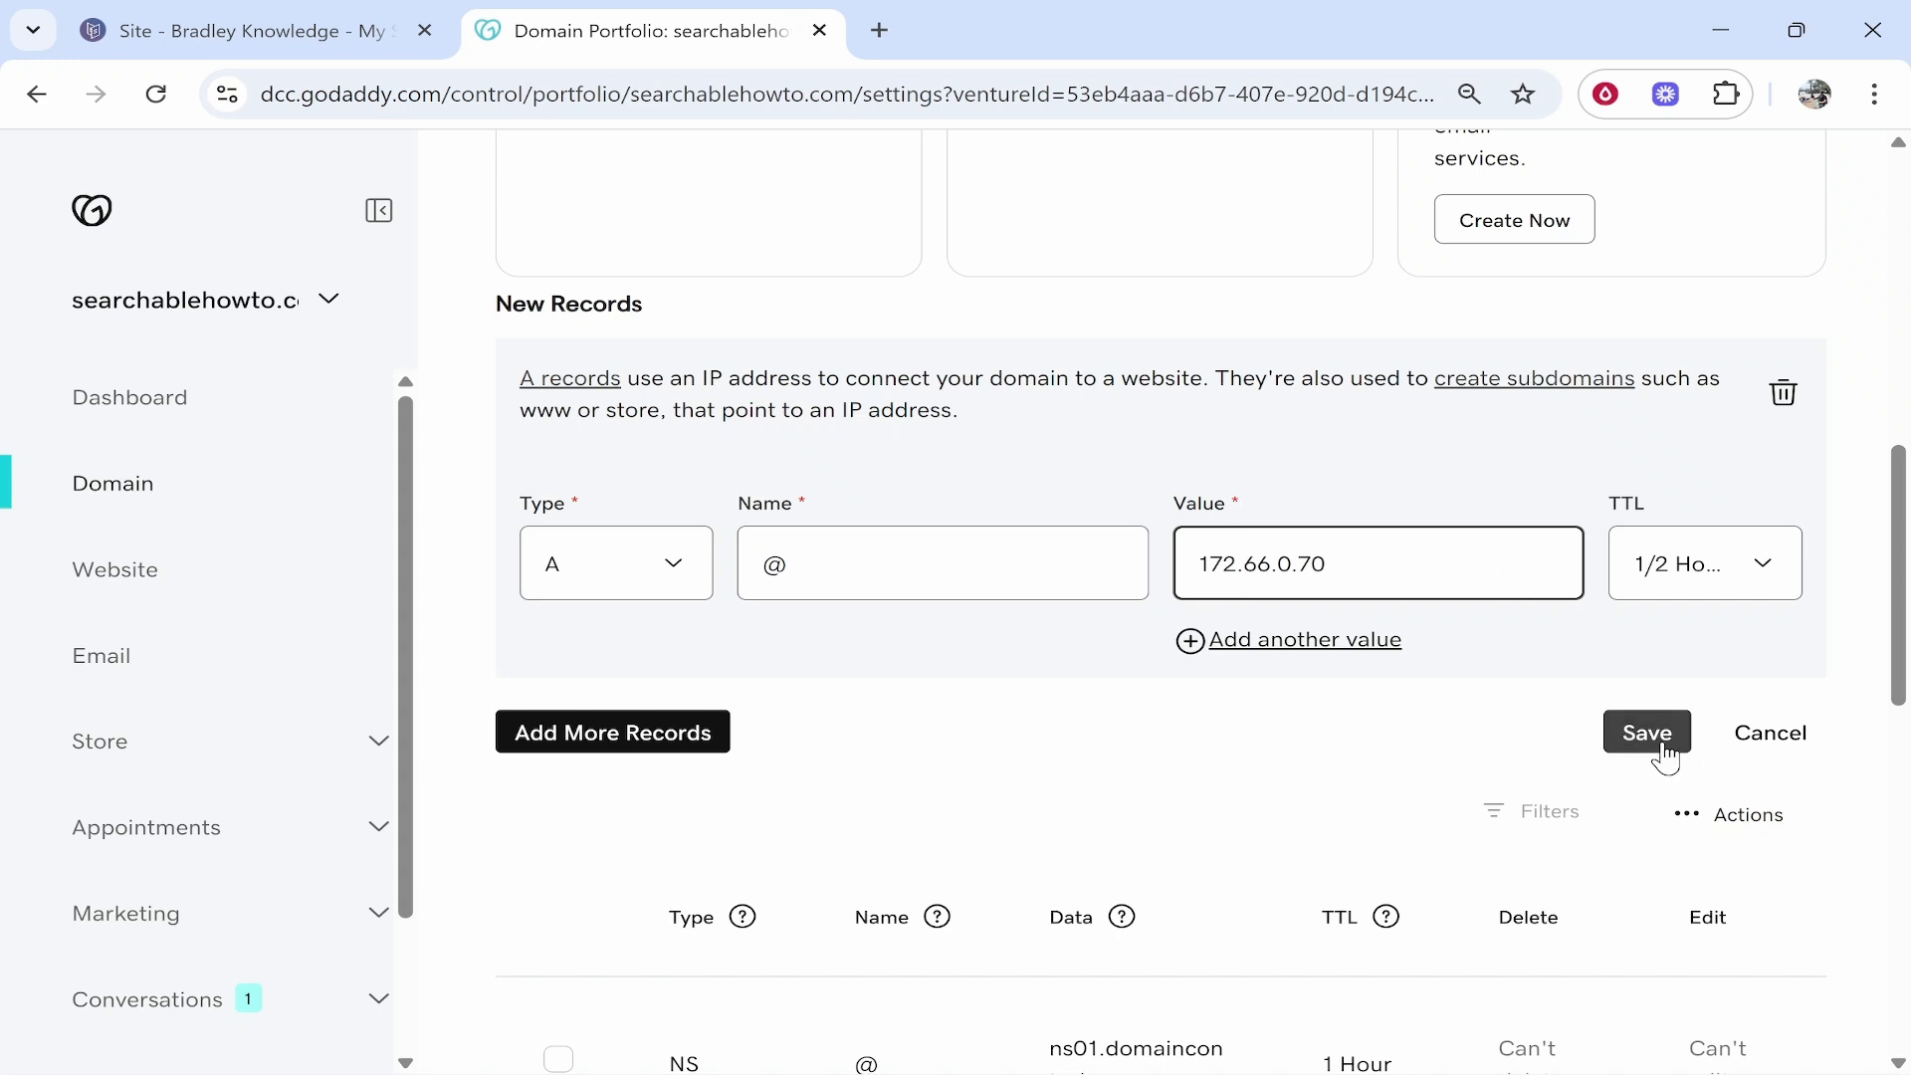
- Compare the new A record with the one Carrd requires and save it in GoDaddy
left_click(305, 14)
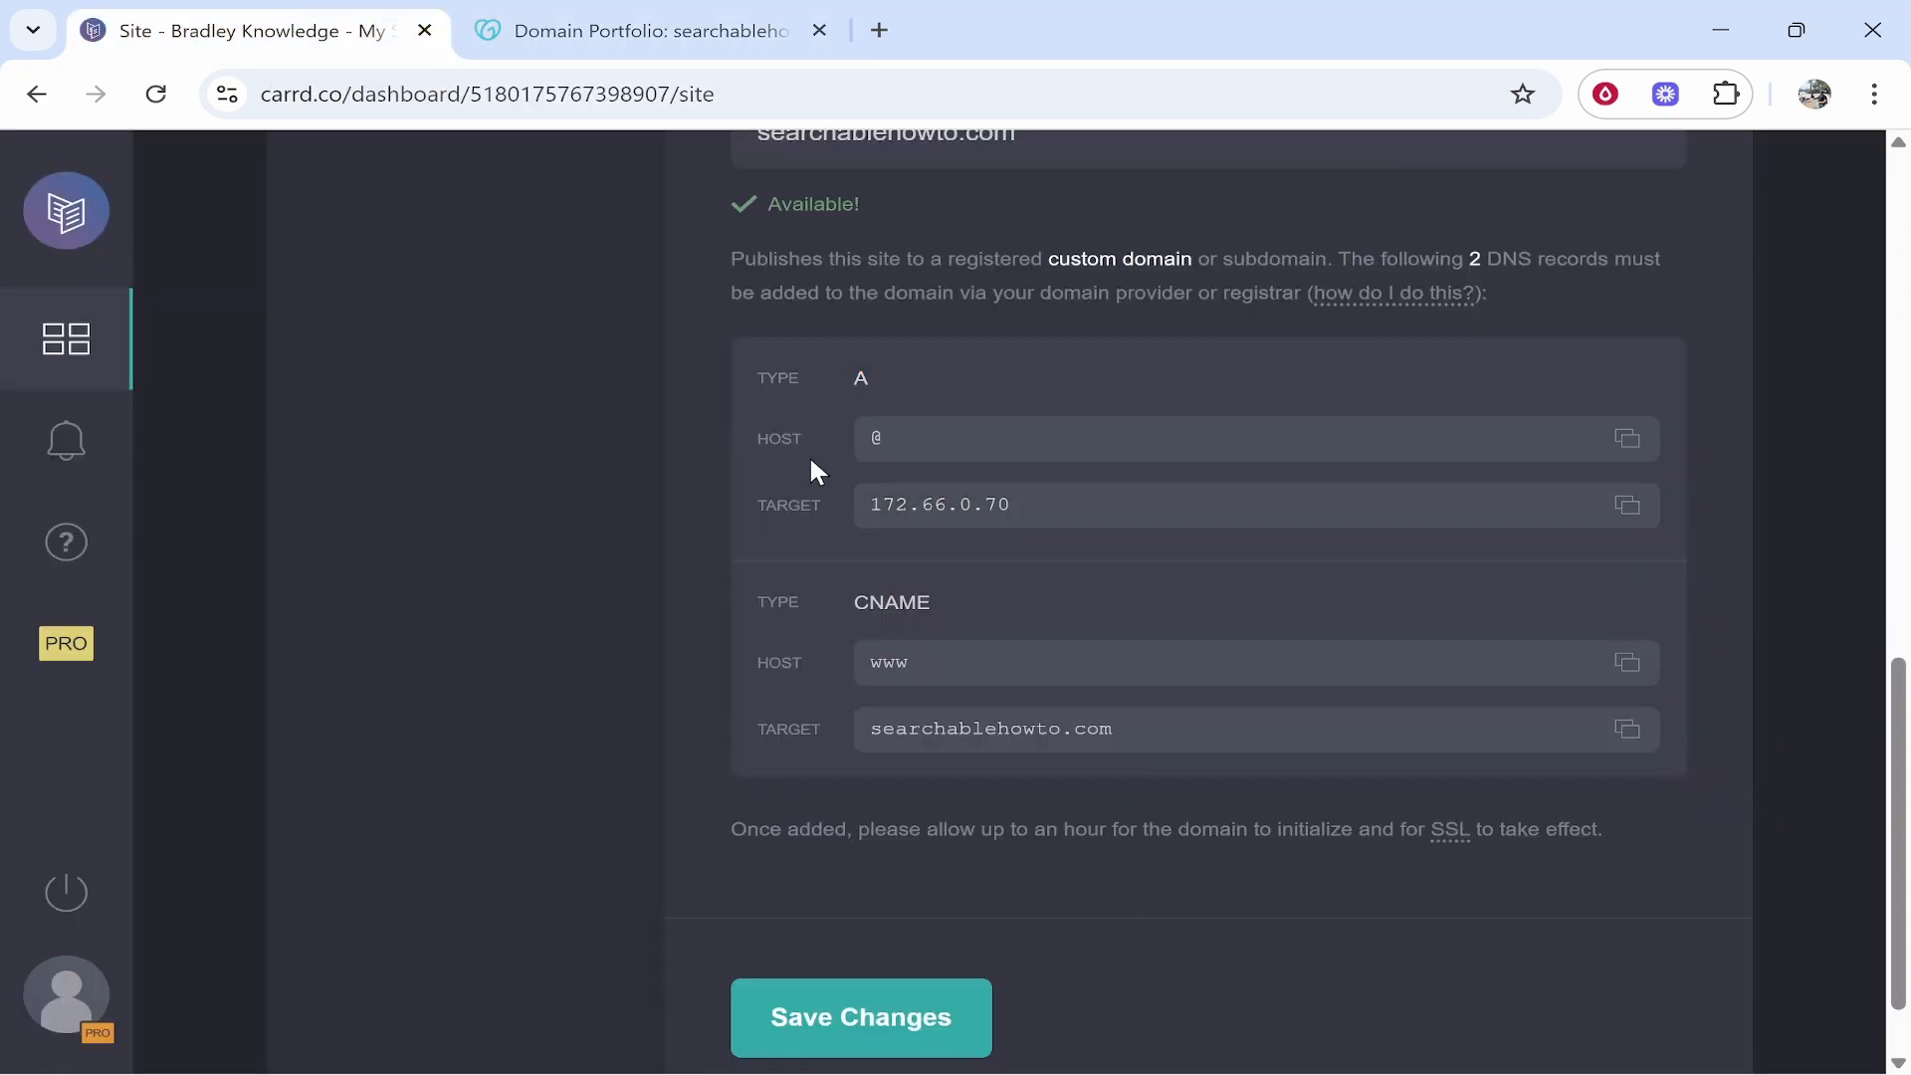
left_click(647, 30)
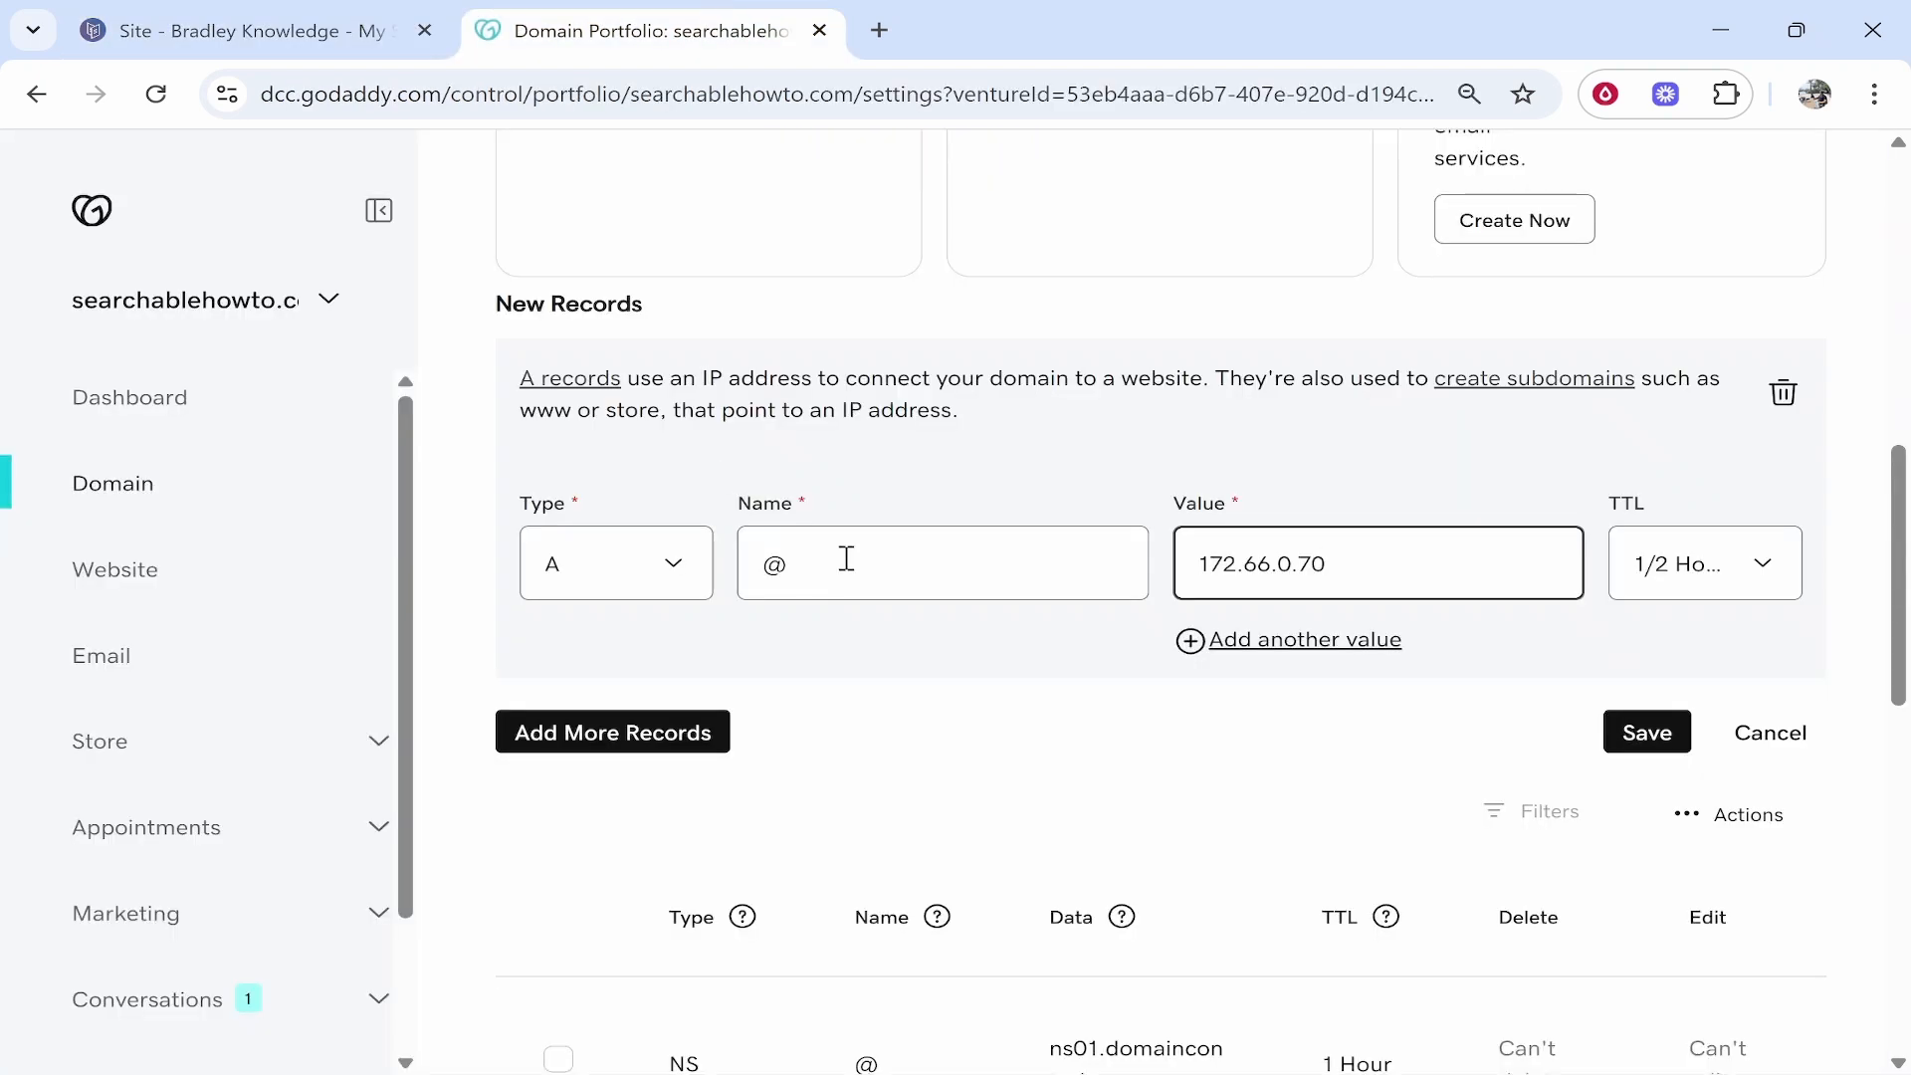
left_click(286, 18)
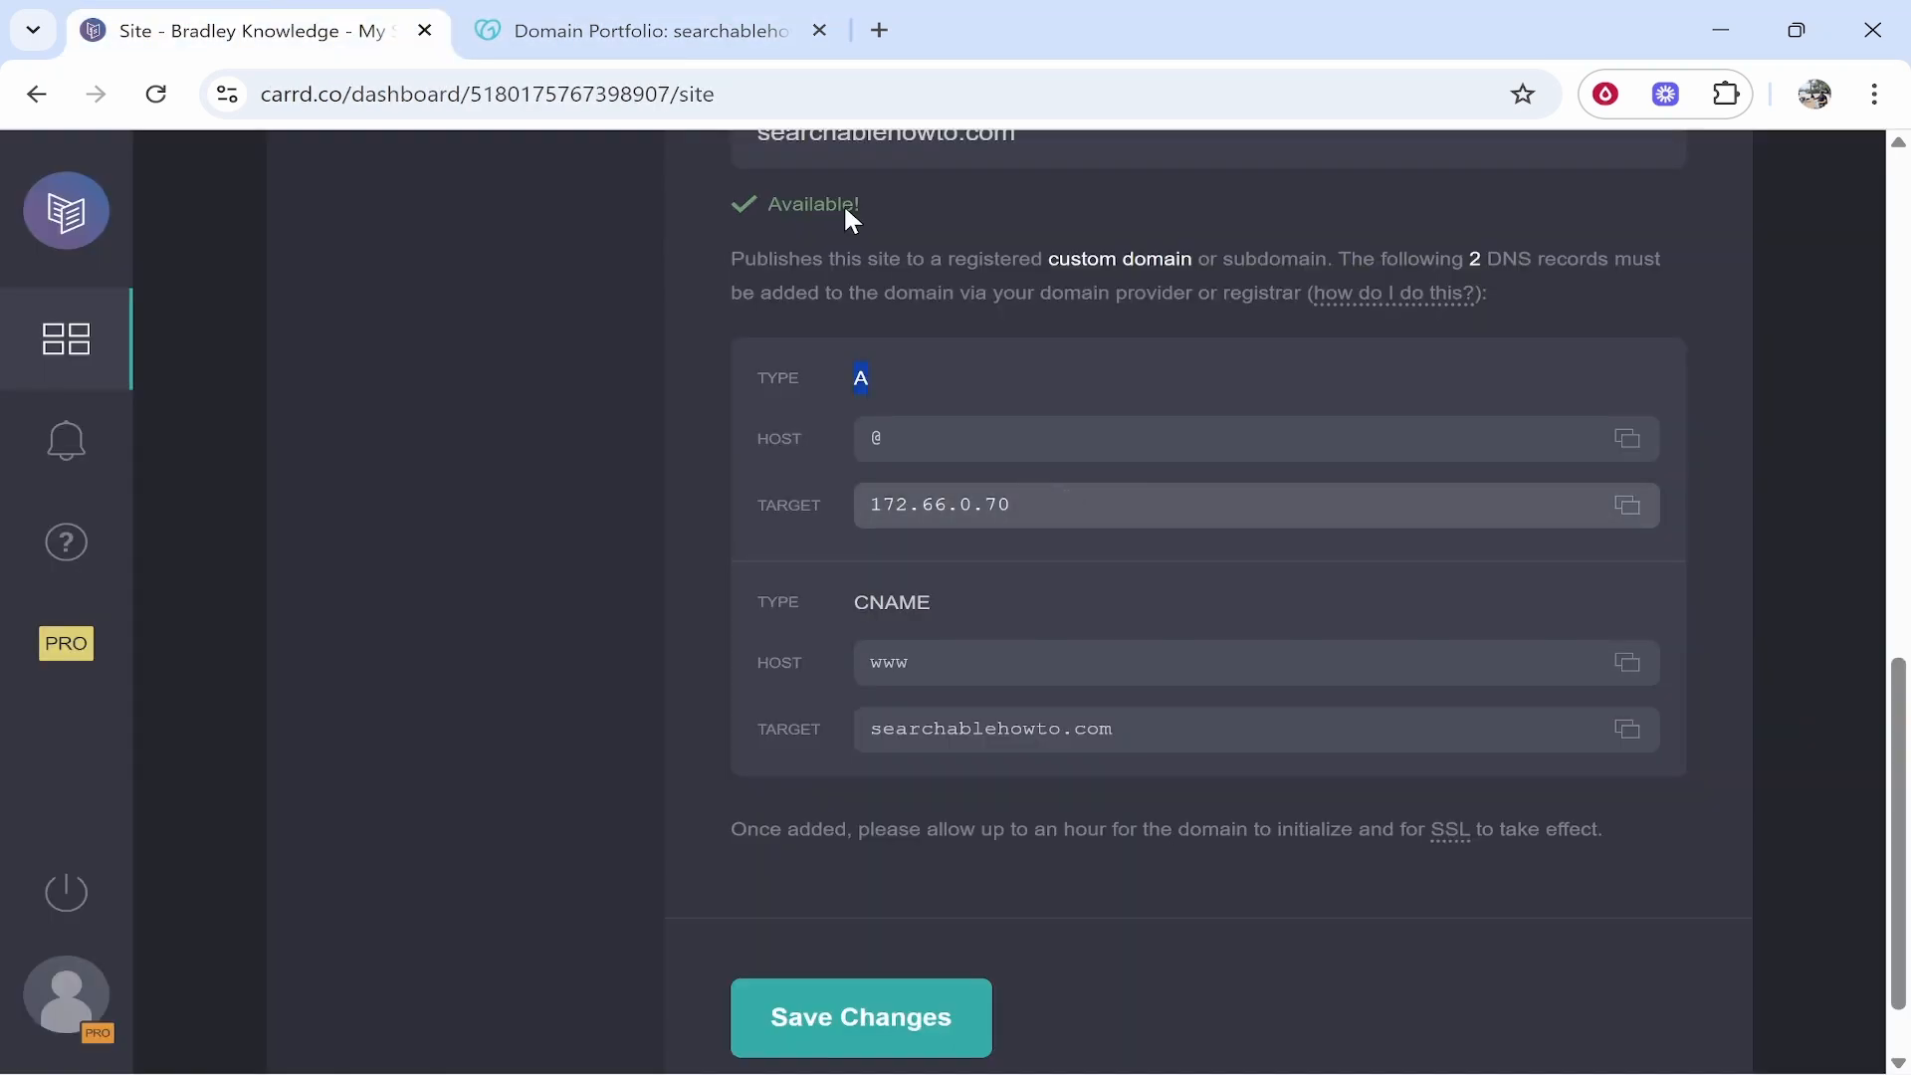
left_click(647, 30)
left_click(1633, 741)
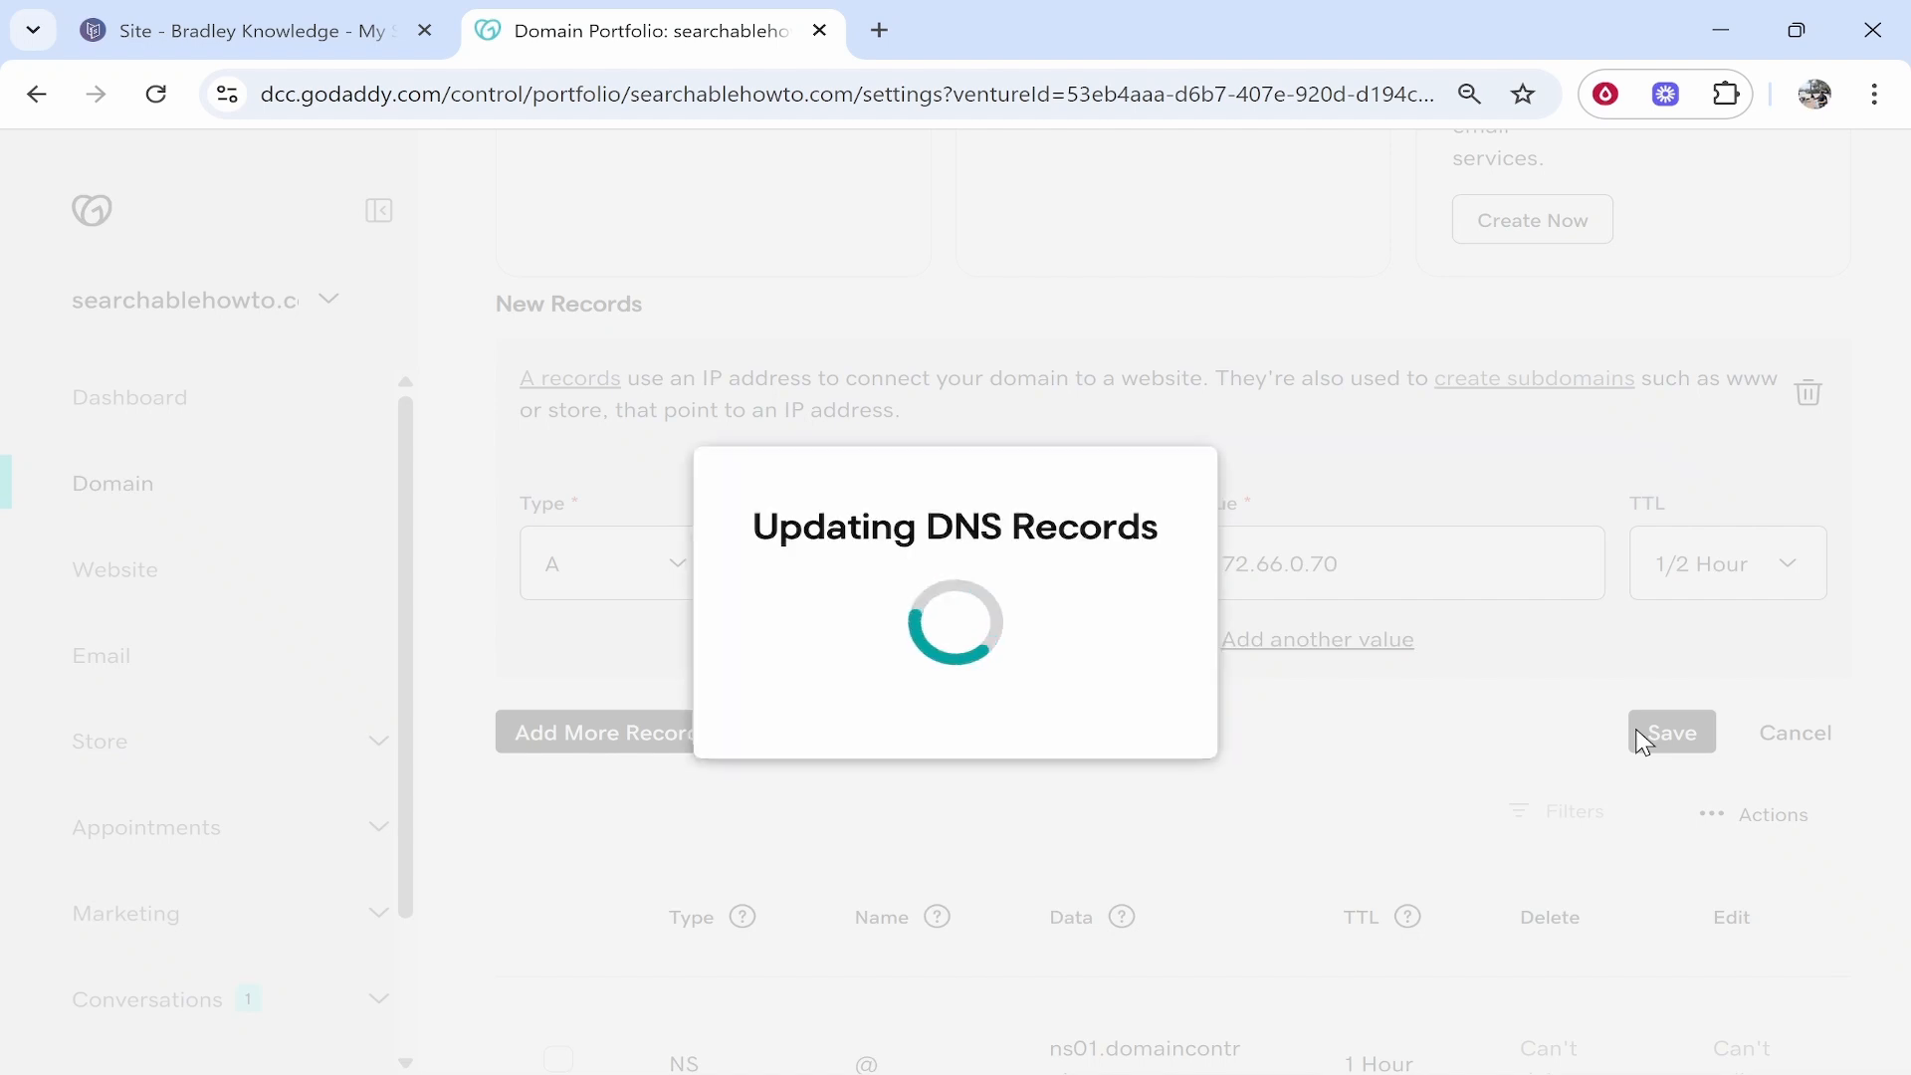
- Start another new DNS record in GoDaddy and copy the CNAME target searchablehowto.com from Carrd
scroll(1114, 552, "up", 5)
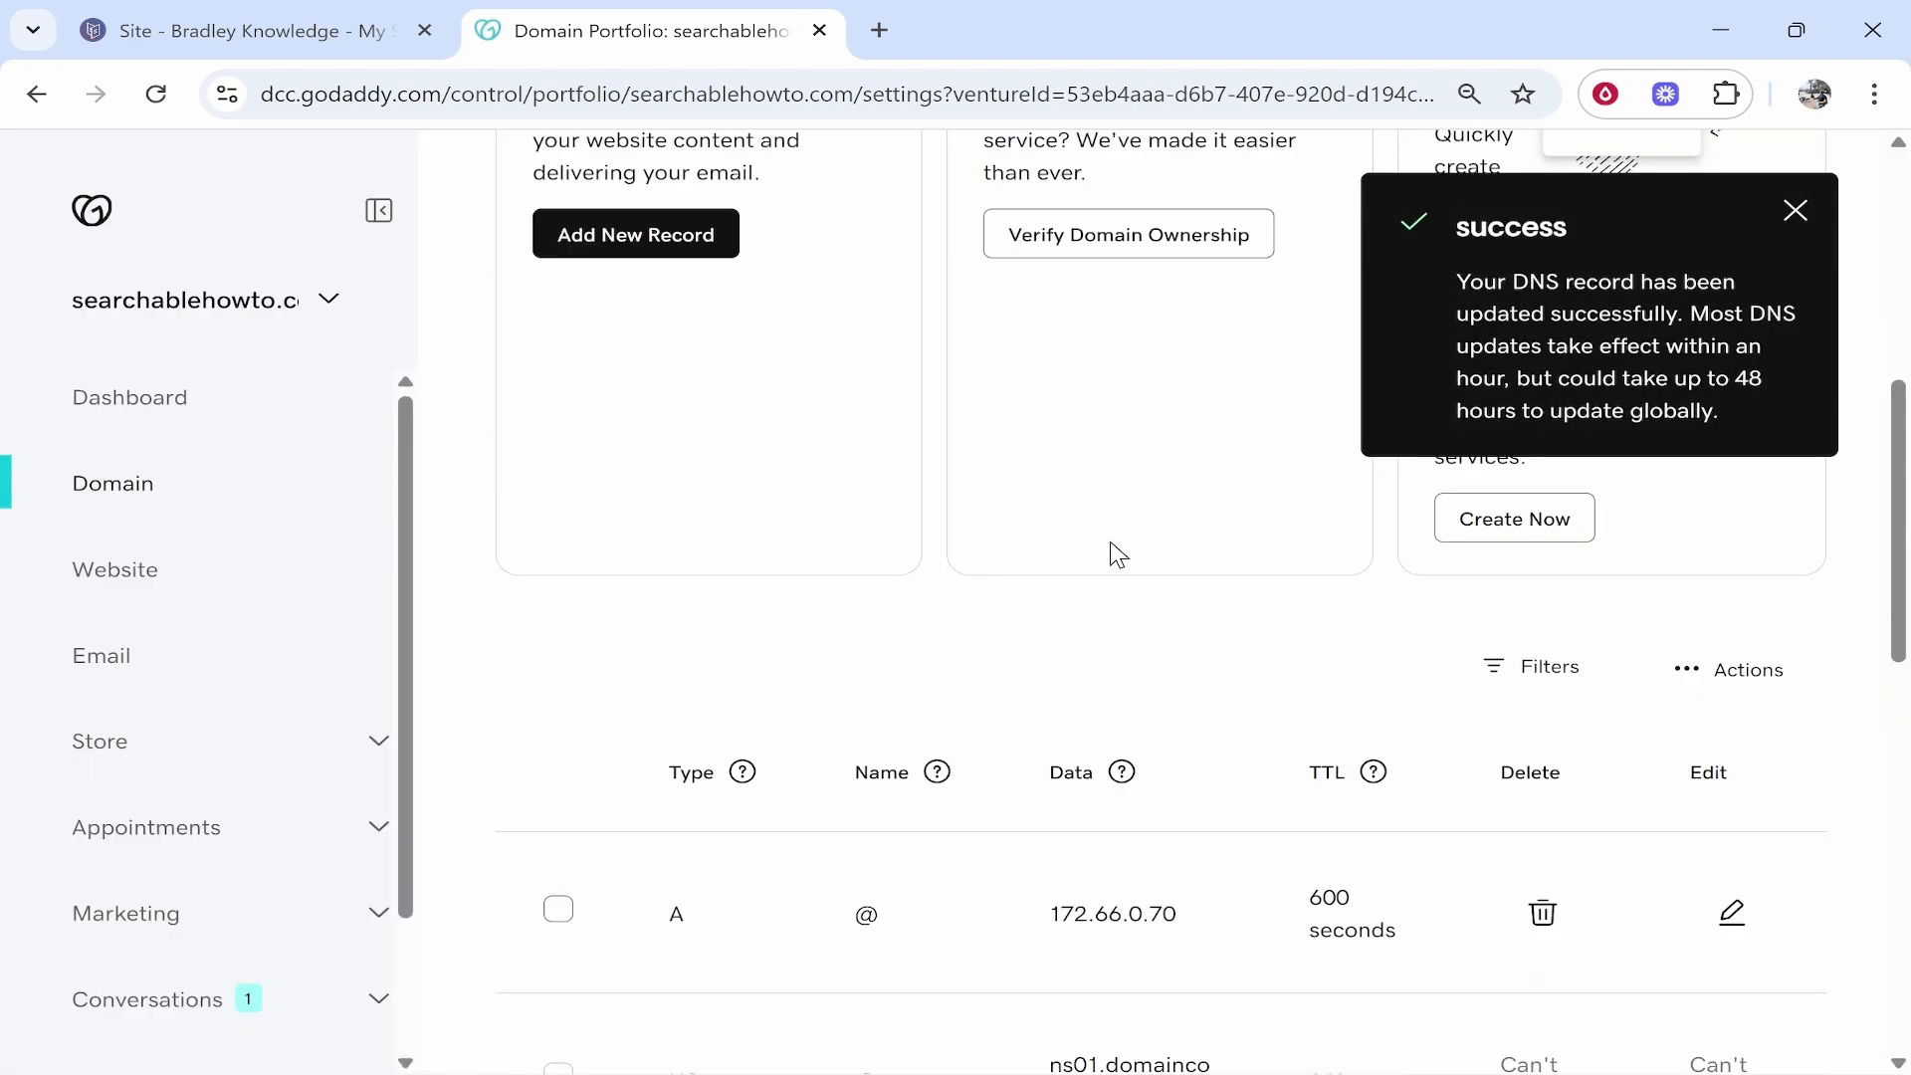
left_click(637, 388)
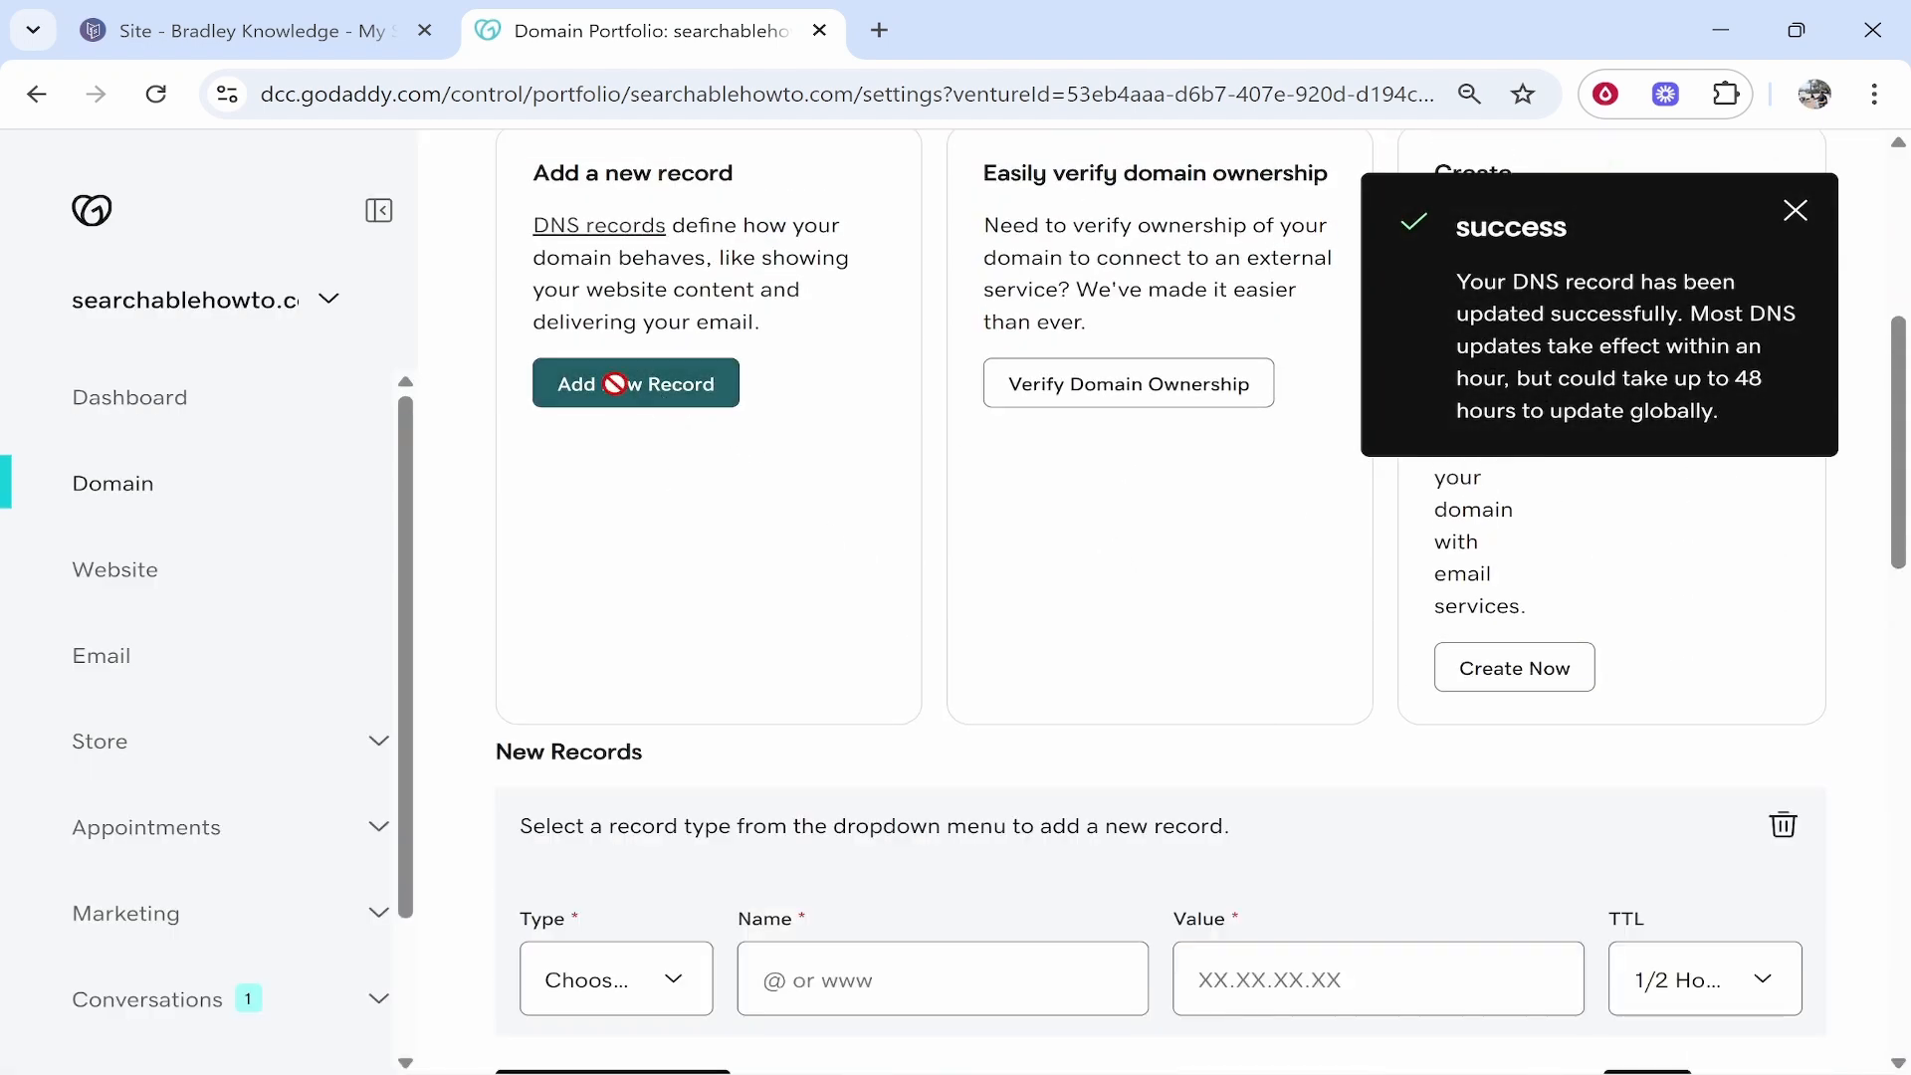
left_click(302, 15)
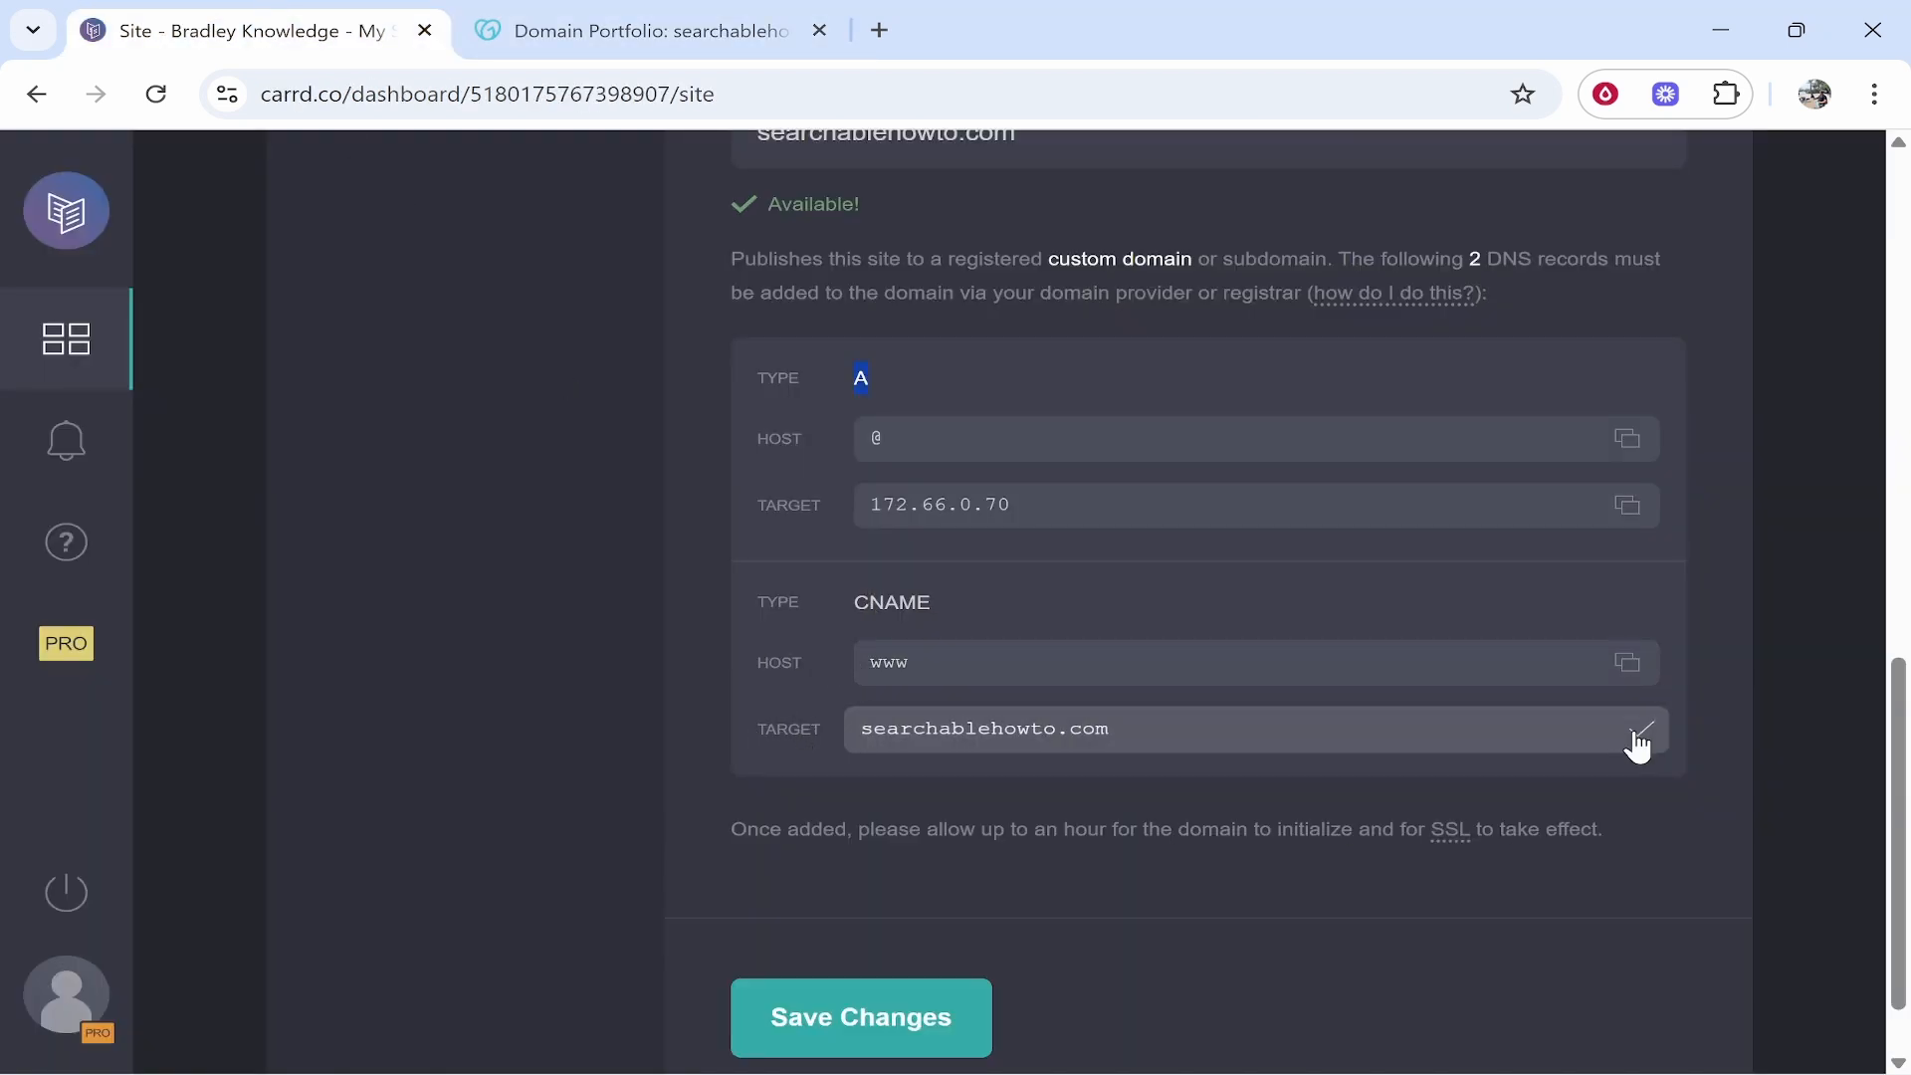
- Fill in the new GoDaddy record with type CNAME, name www and value searchablehowto.com
left_click(567, 25)
left_click(645, 655)
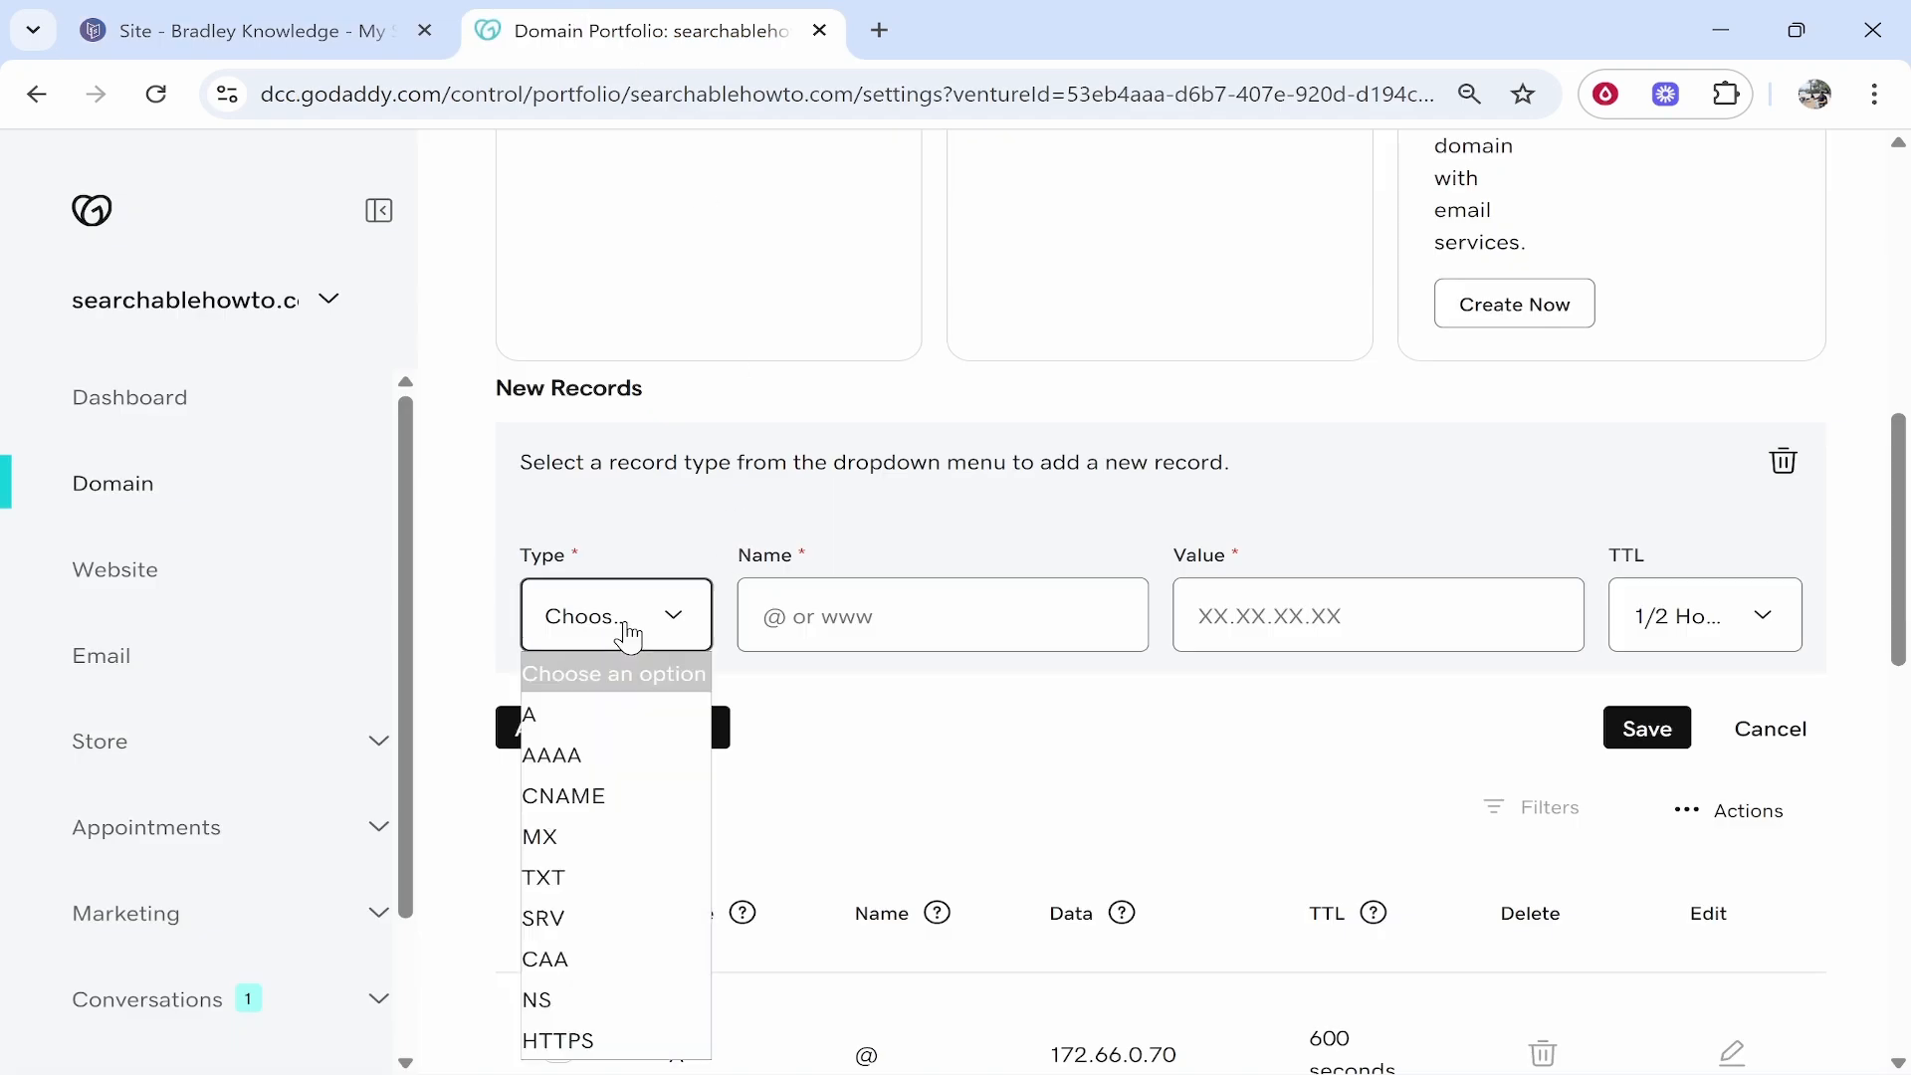
left_click(568, 793)
left_click(854, 609)
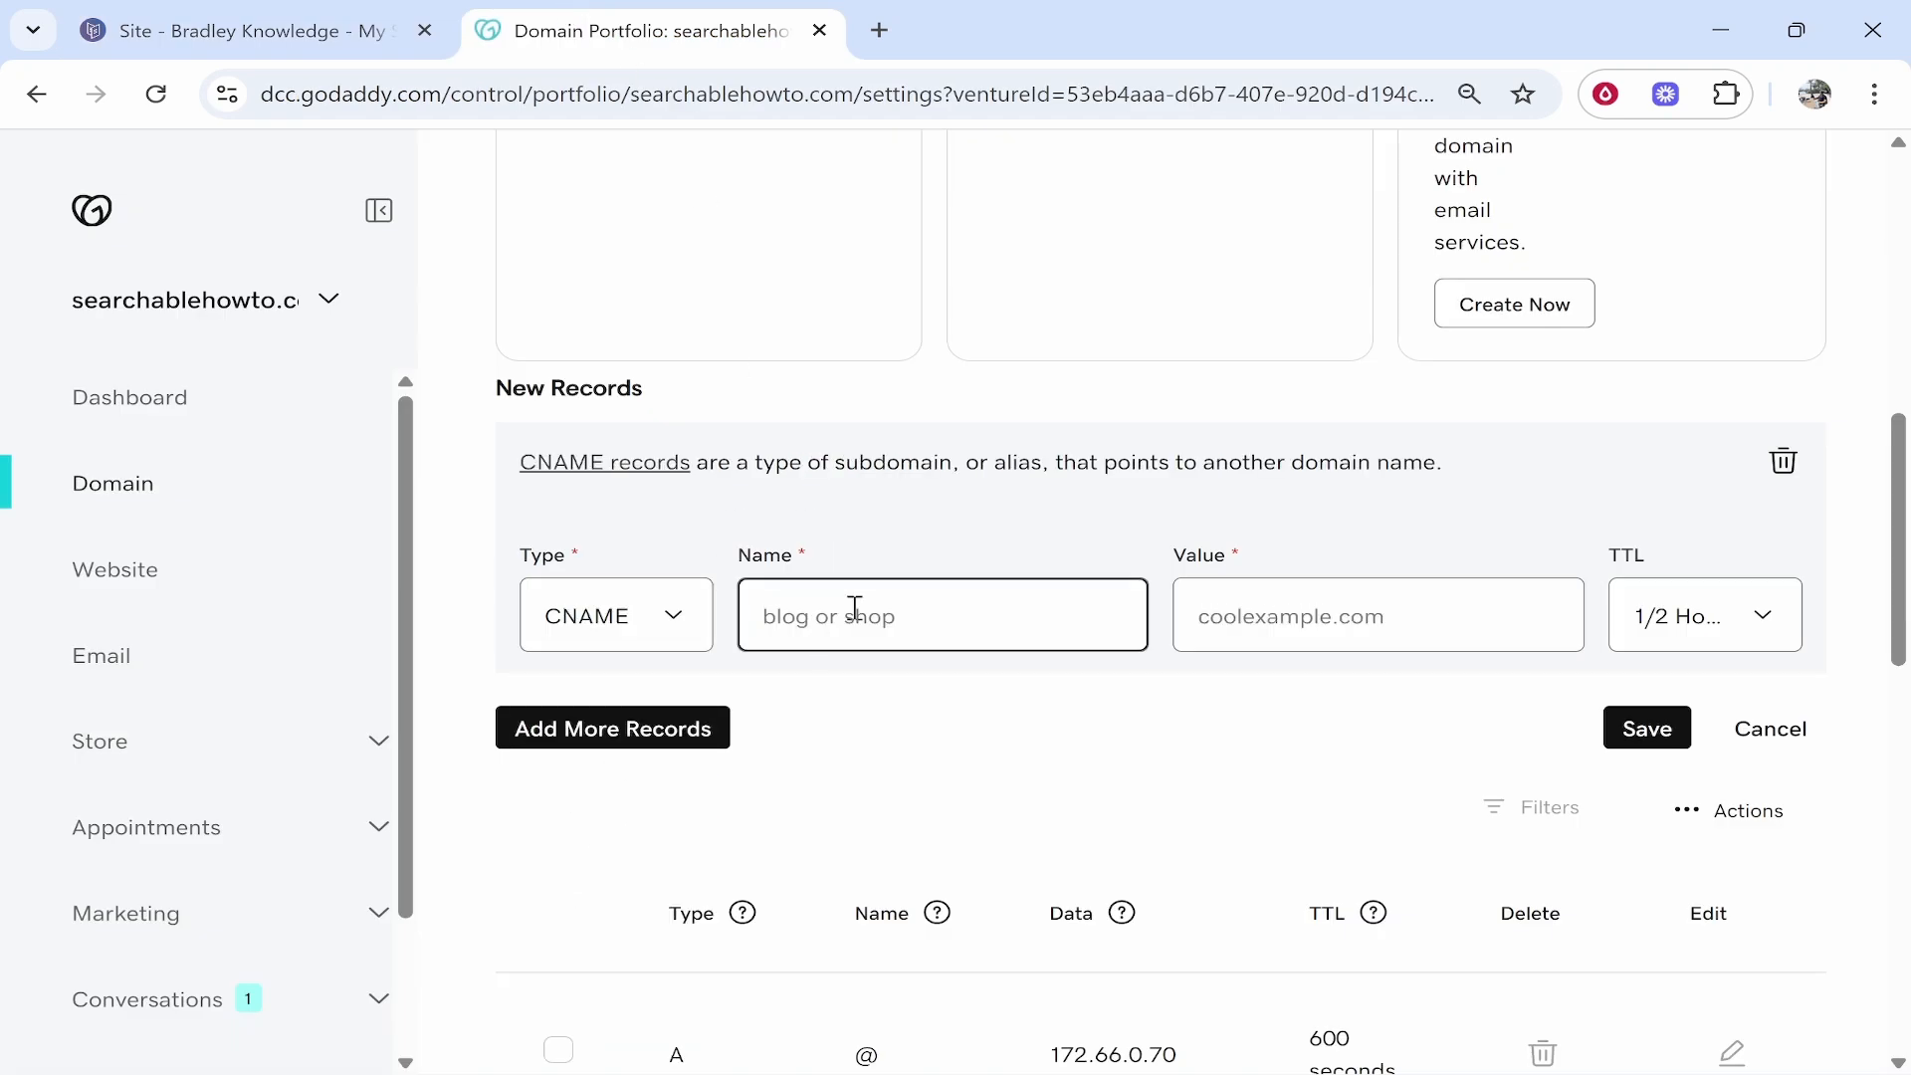
type("www")
left_click(1343, 624)
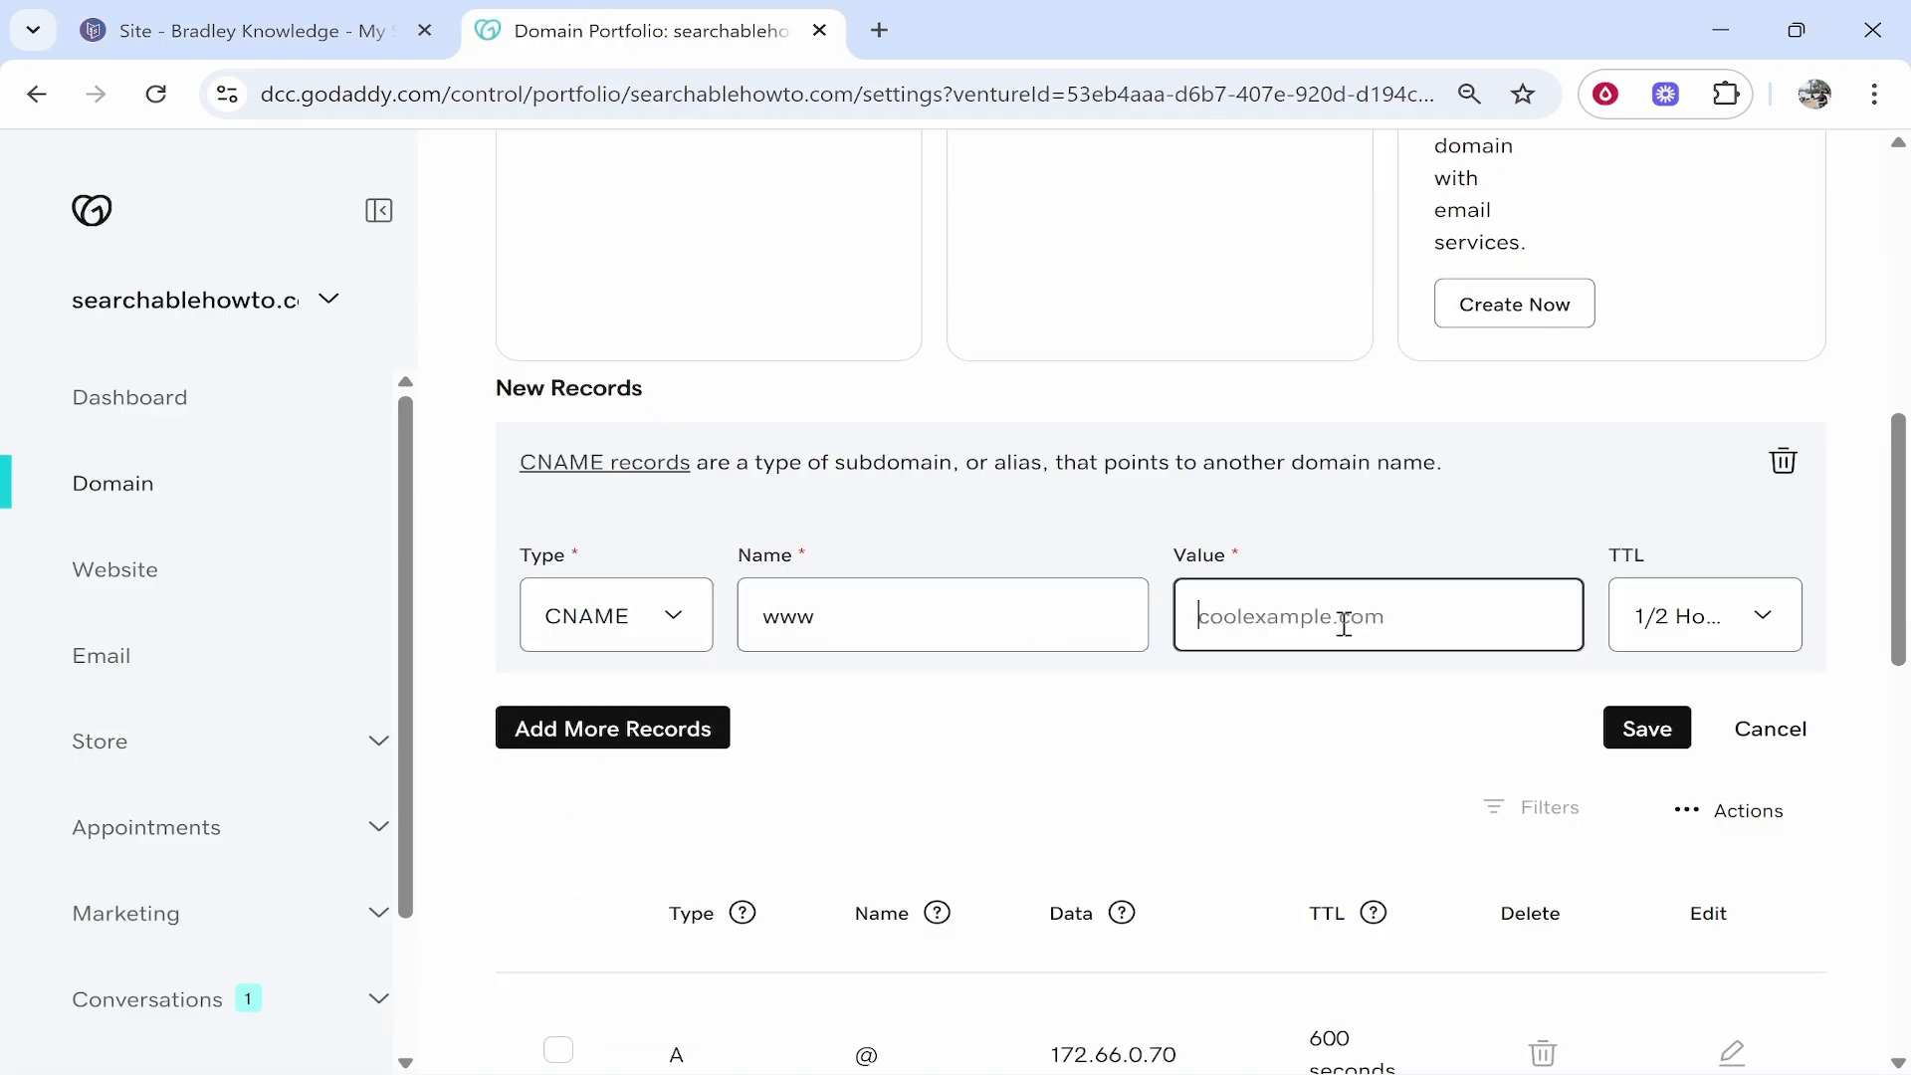
right_click(1345, 624)
left_click(1398, 664)
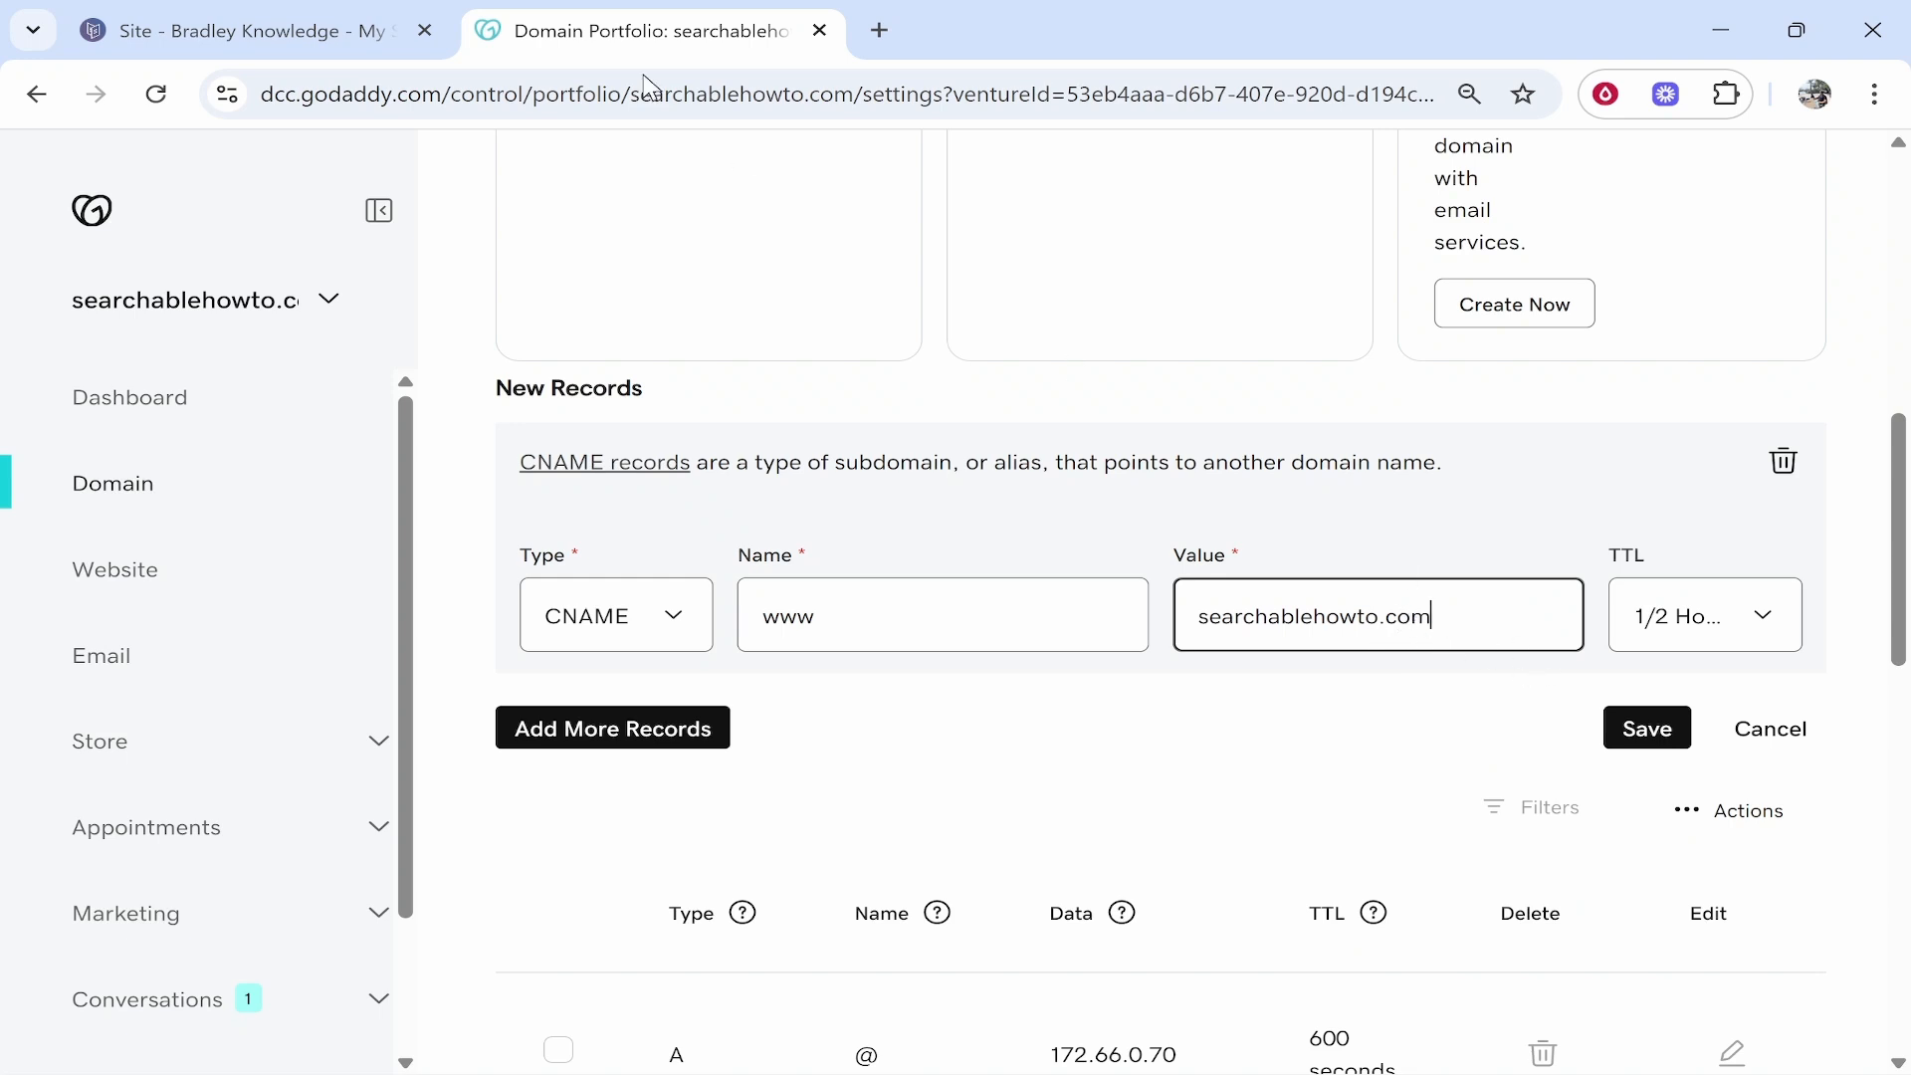
- Compare the new CNAME record with the one Carrd requires and save it in GoDaddy
left_click(299, 30)
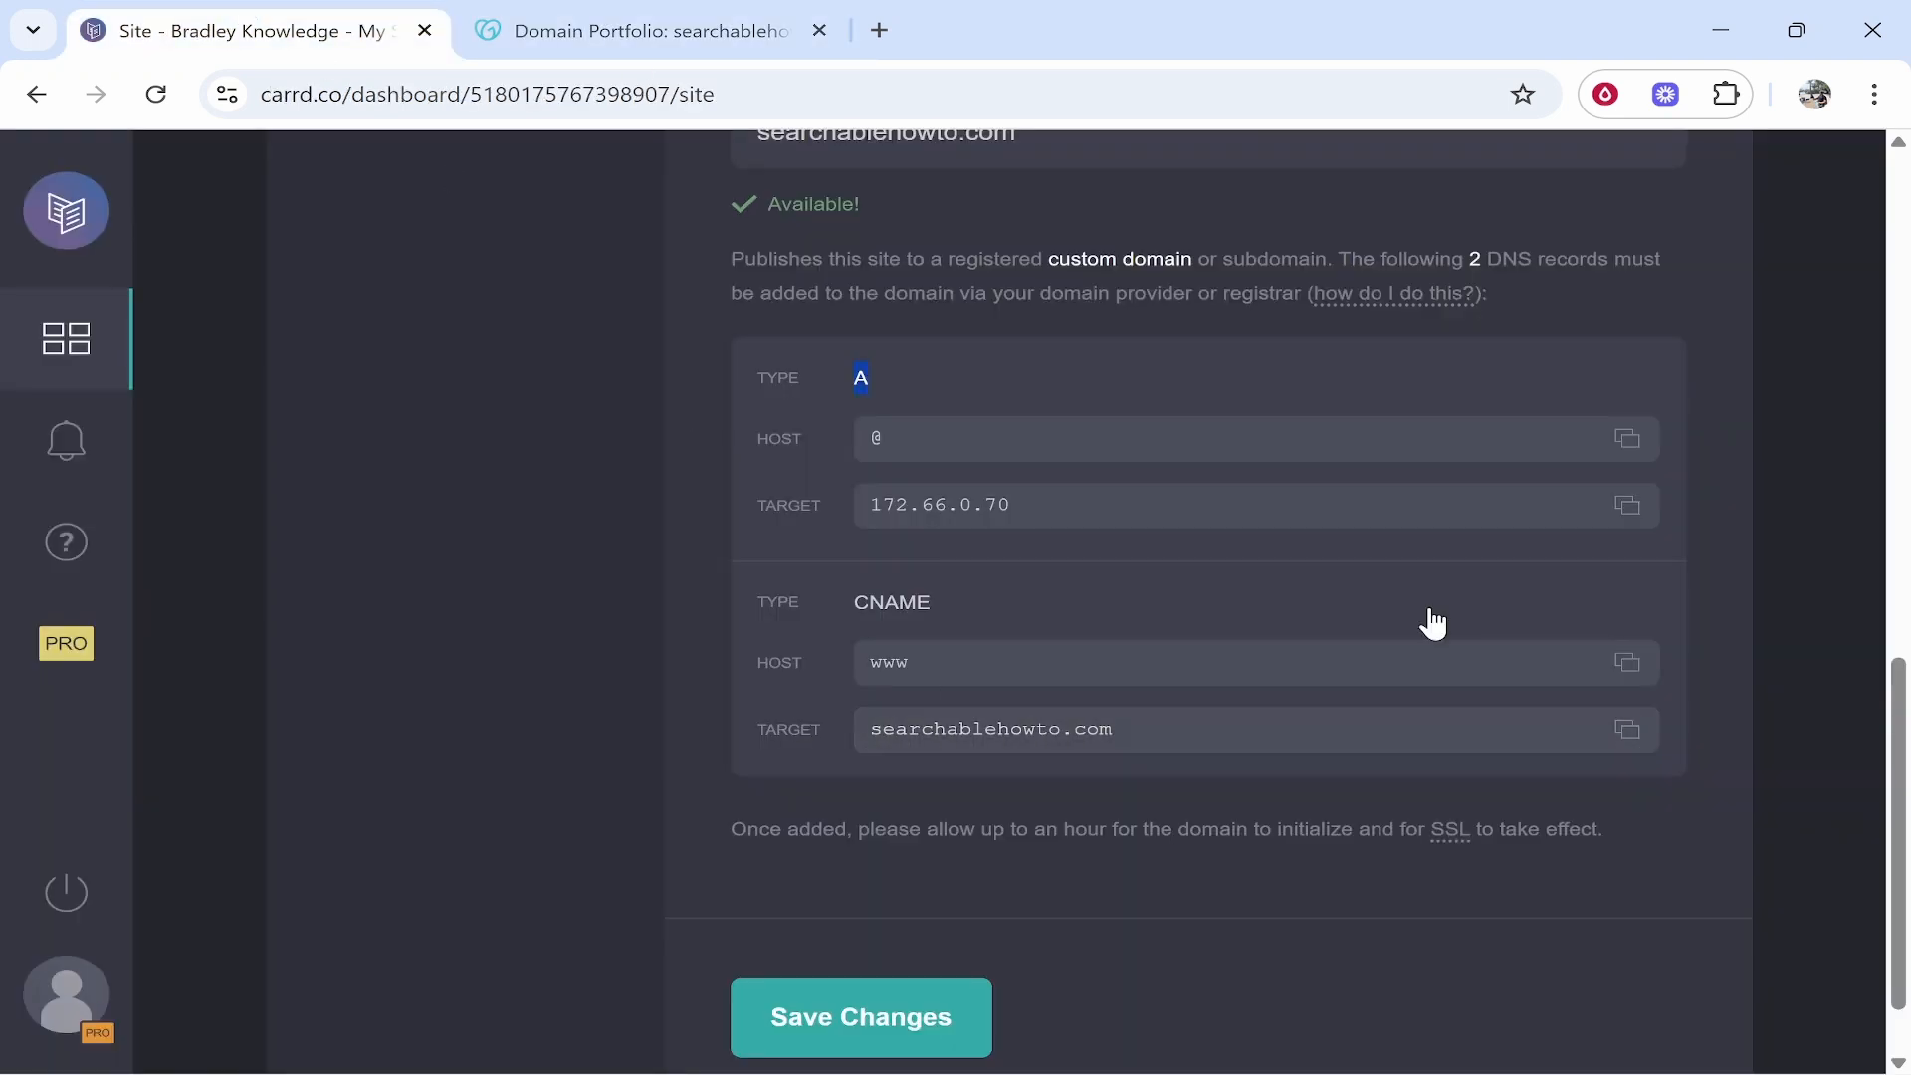
left_click(796, 38)
left_click(1644, 730)
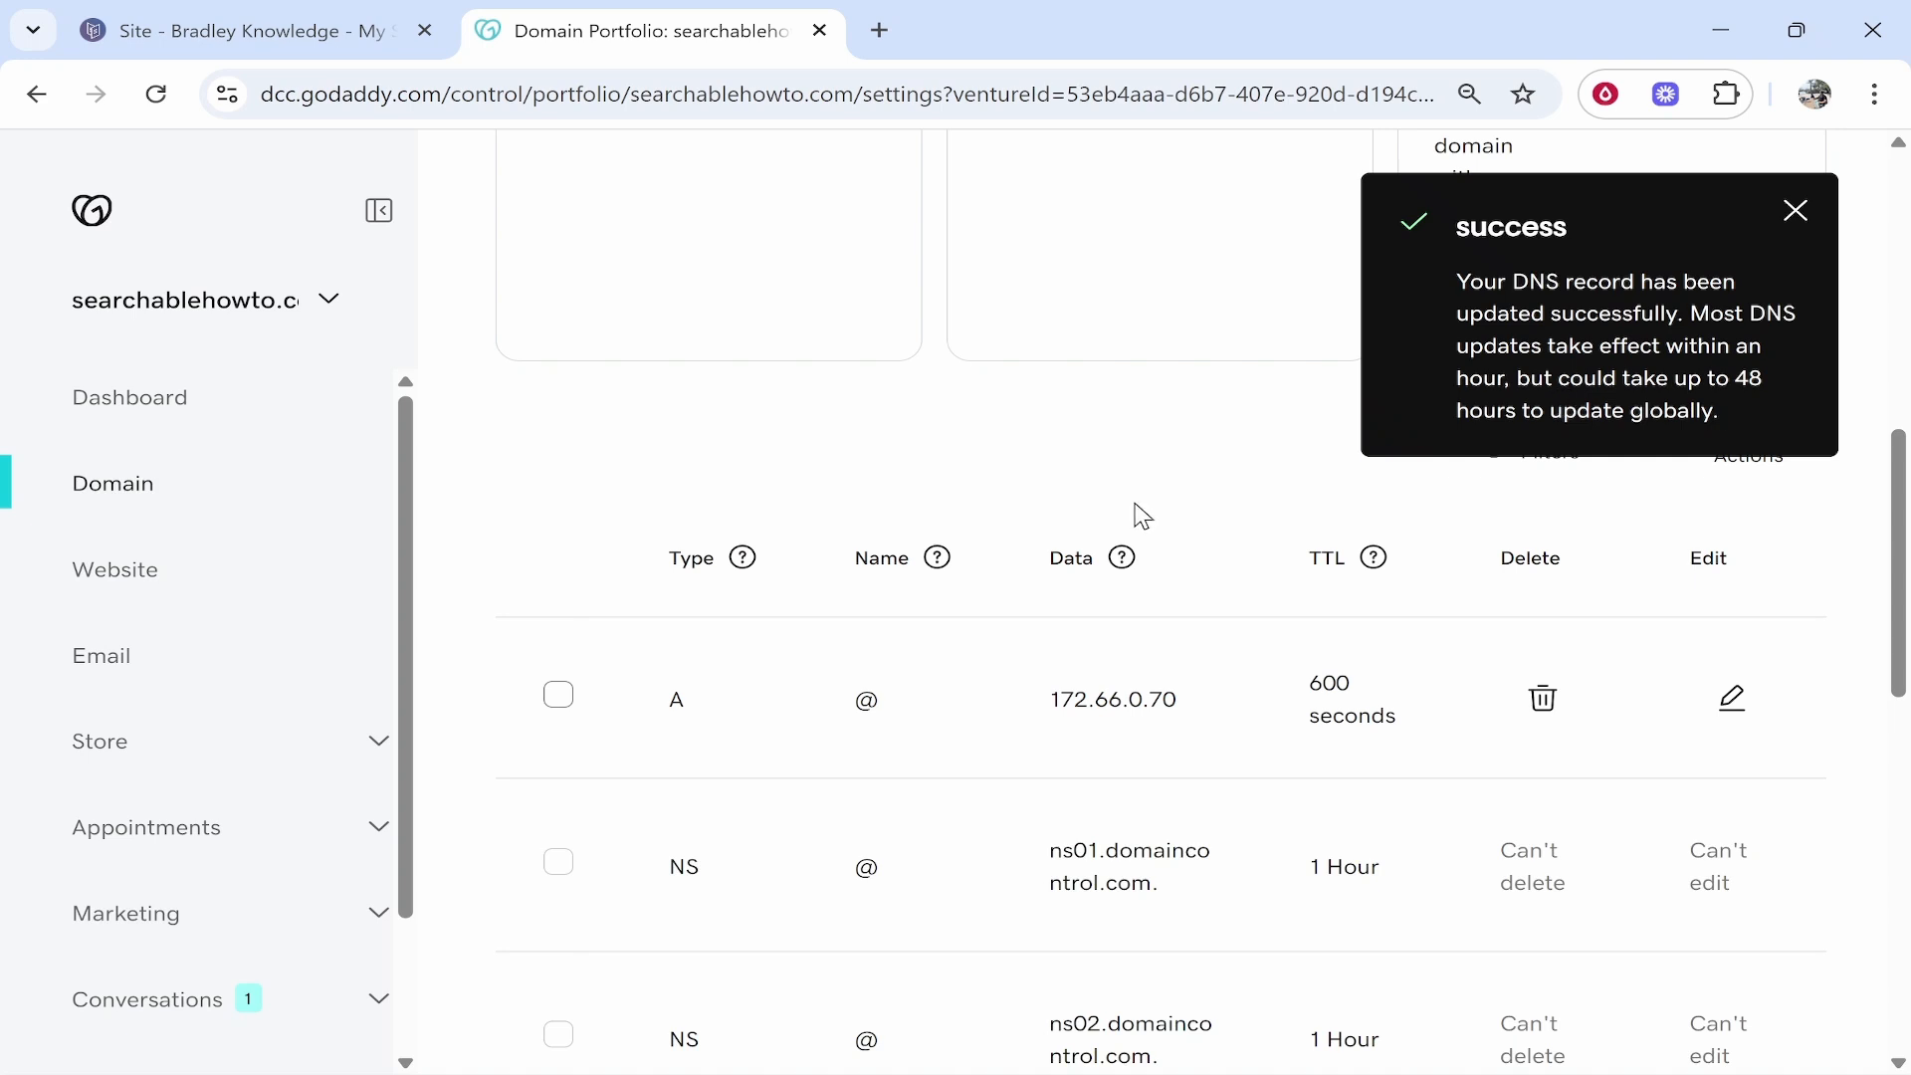
- Switch to Carrd, save the site's changes and dismiss the confirmation
left_click(319, 14)
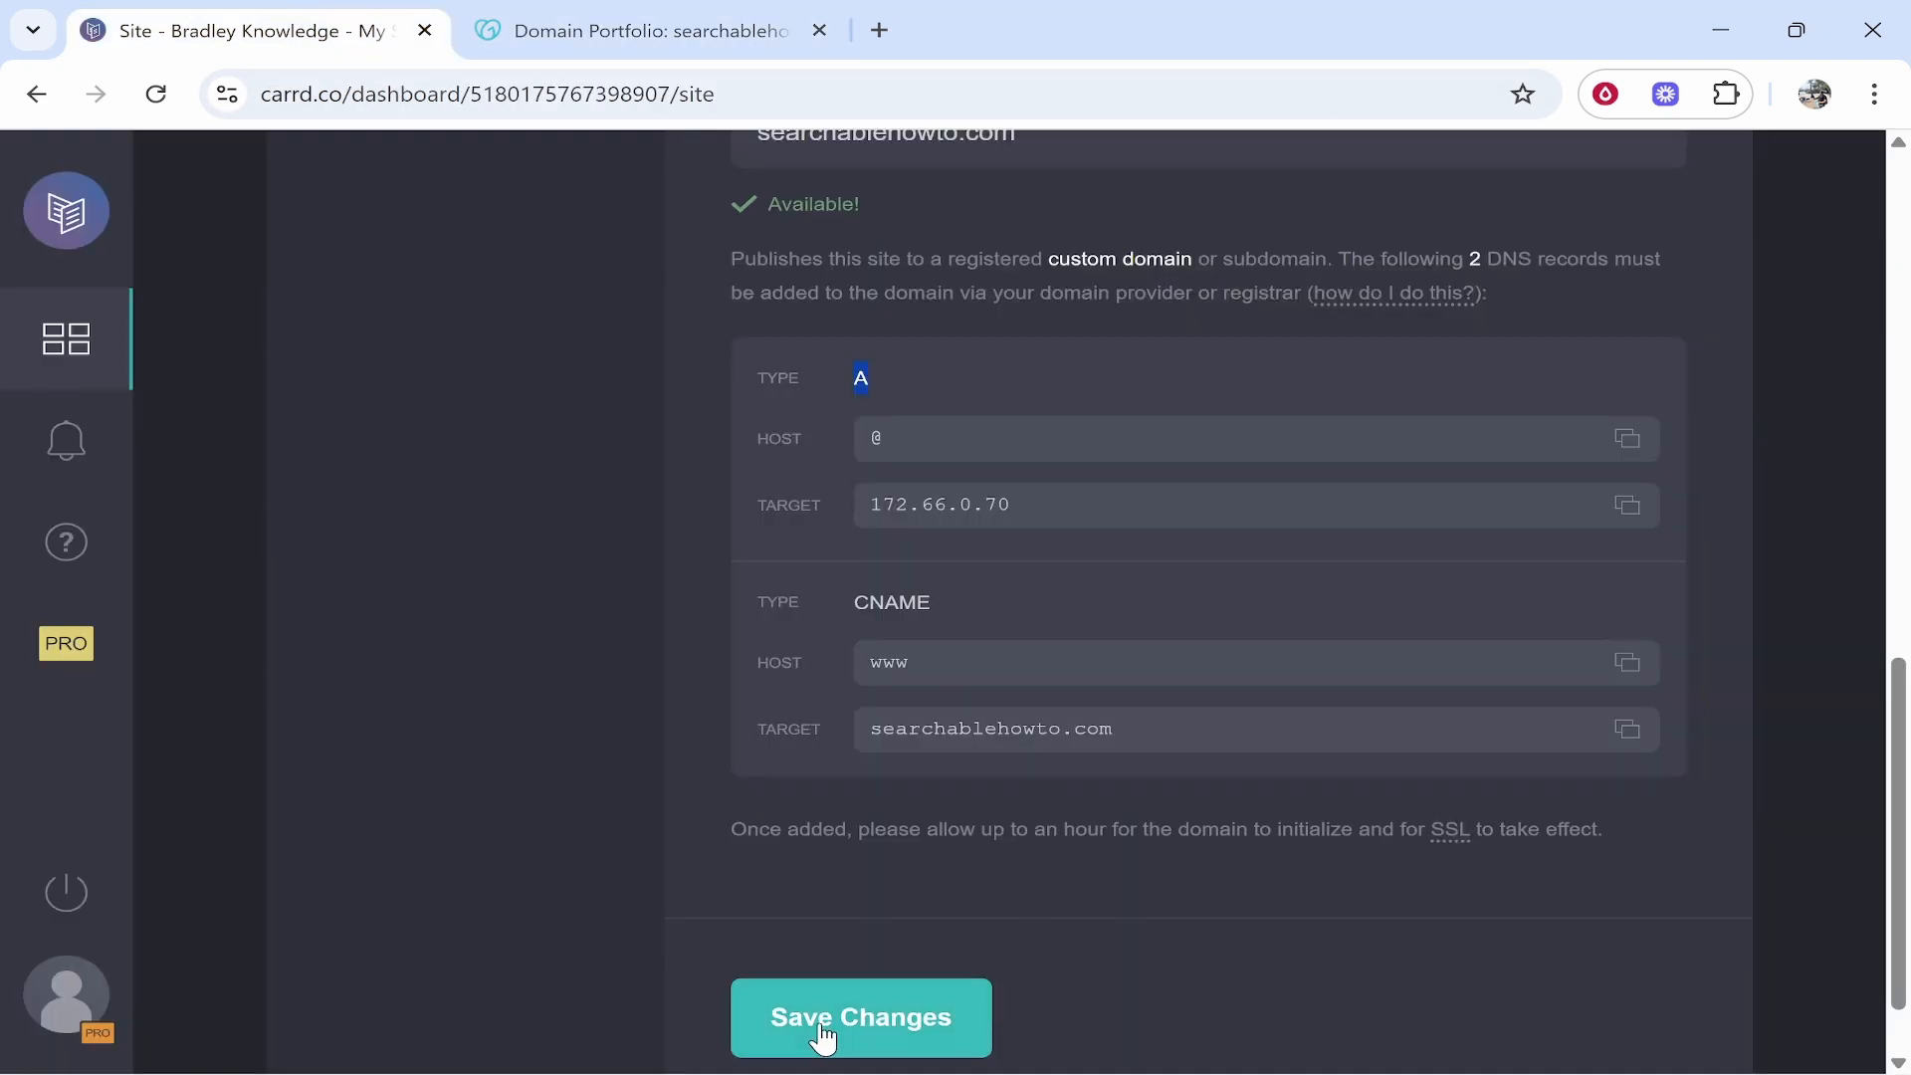
left_click(861, 999)
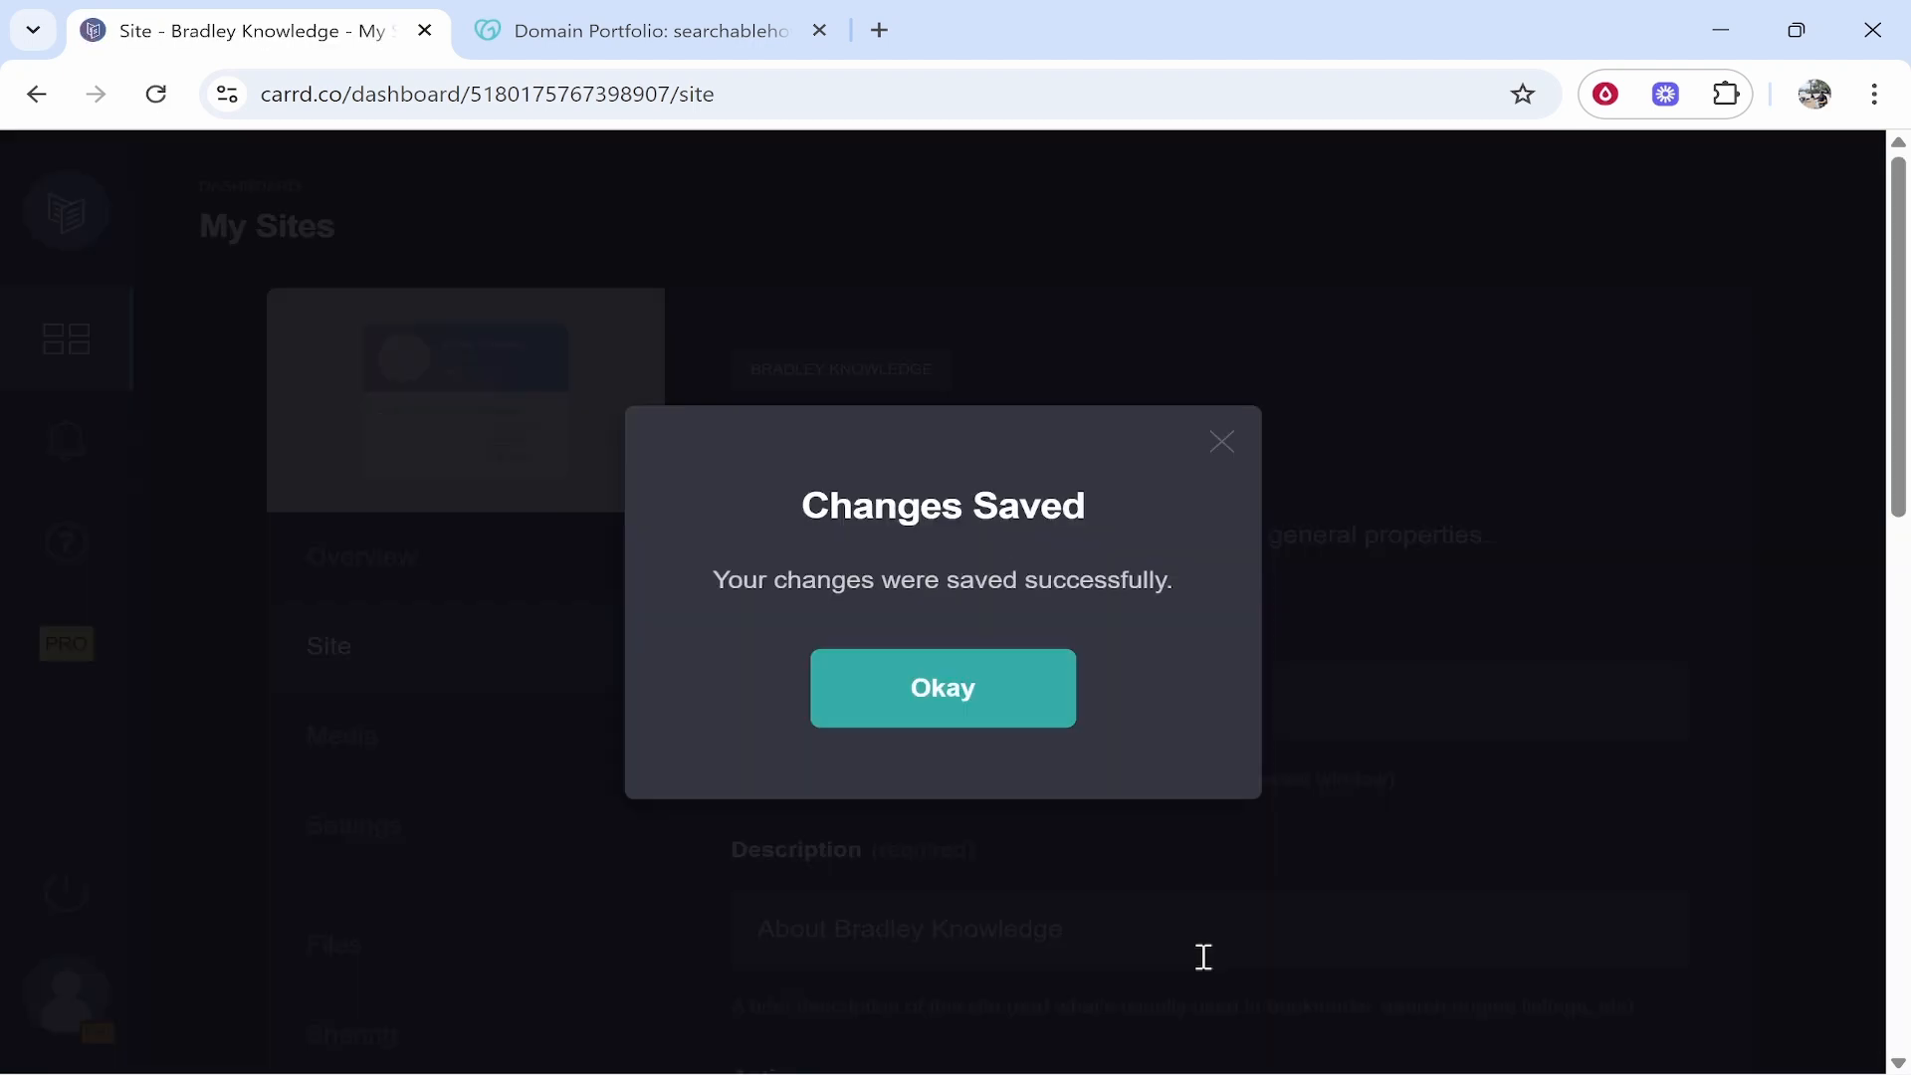
left_click(995, 722)
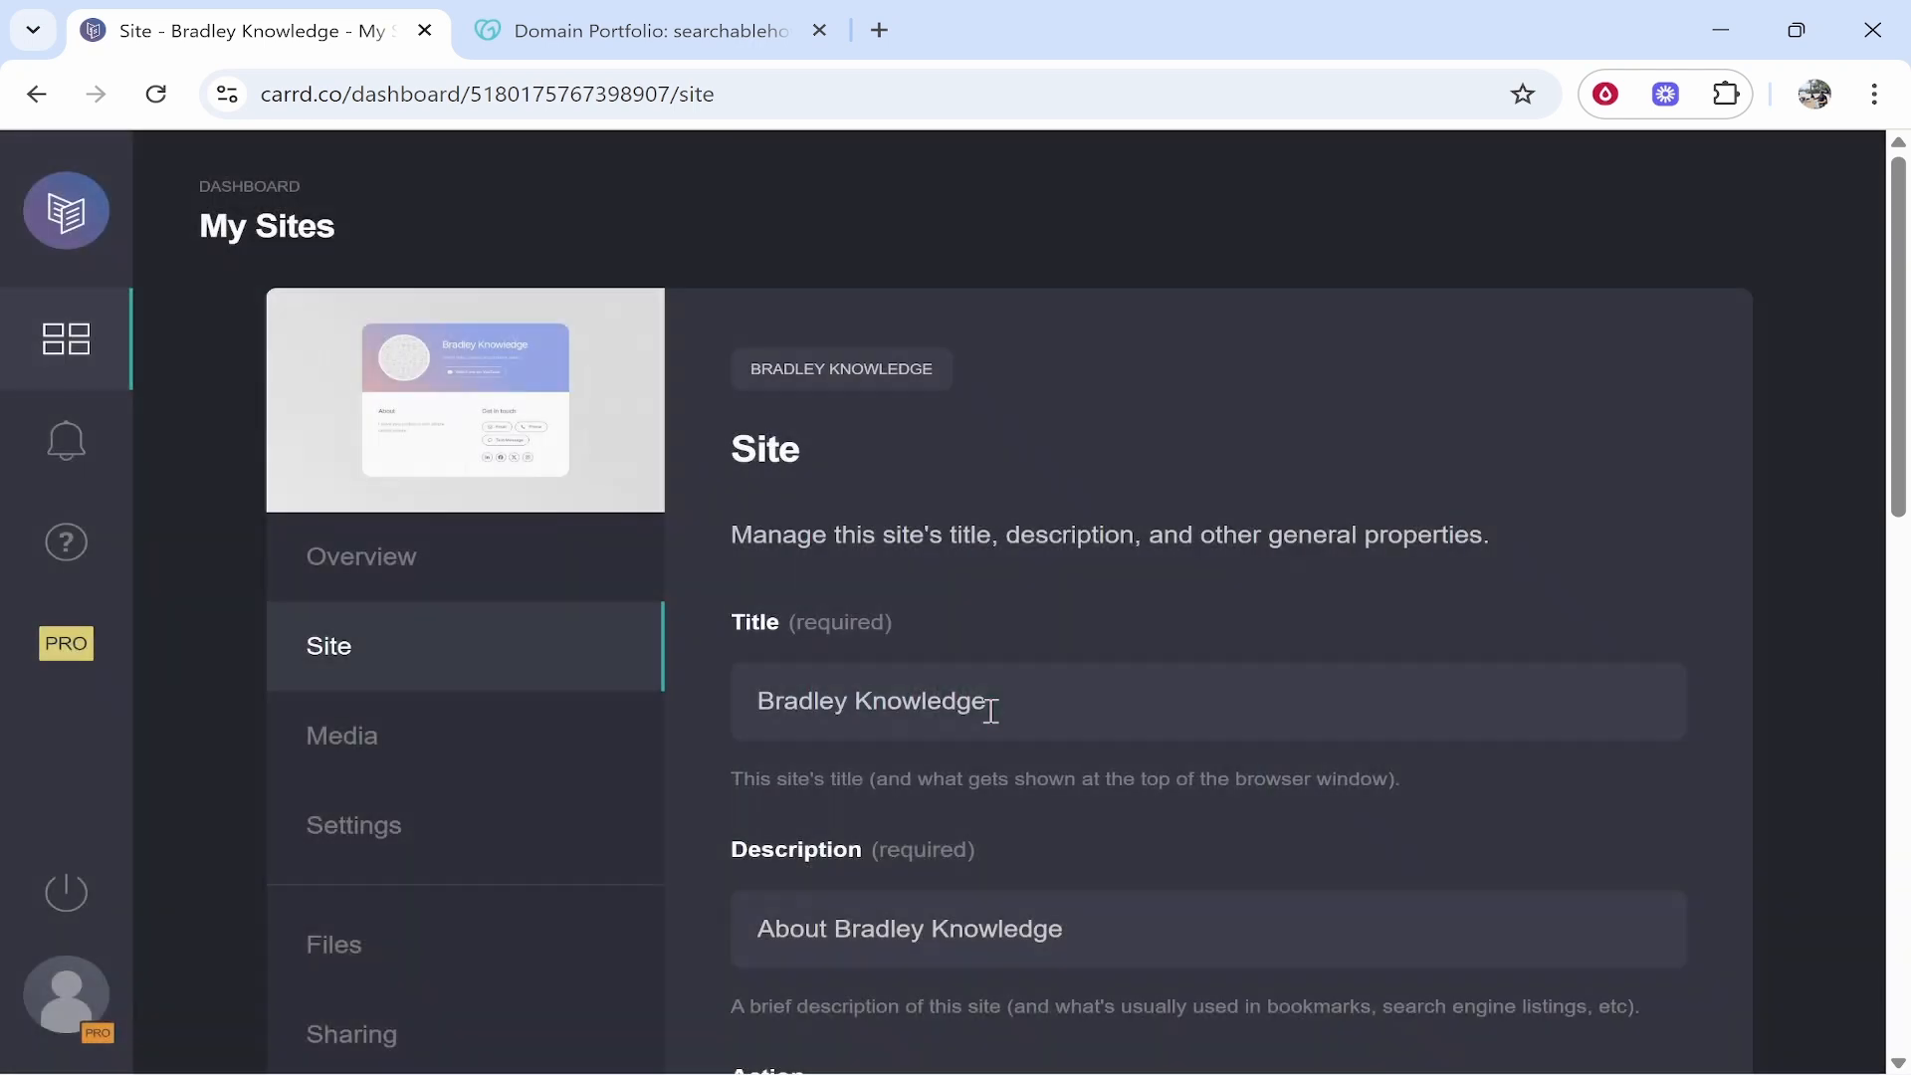
scroll(993, 707, "down", 5)
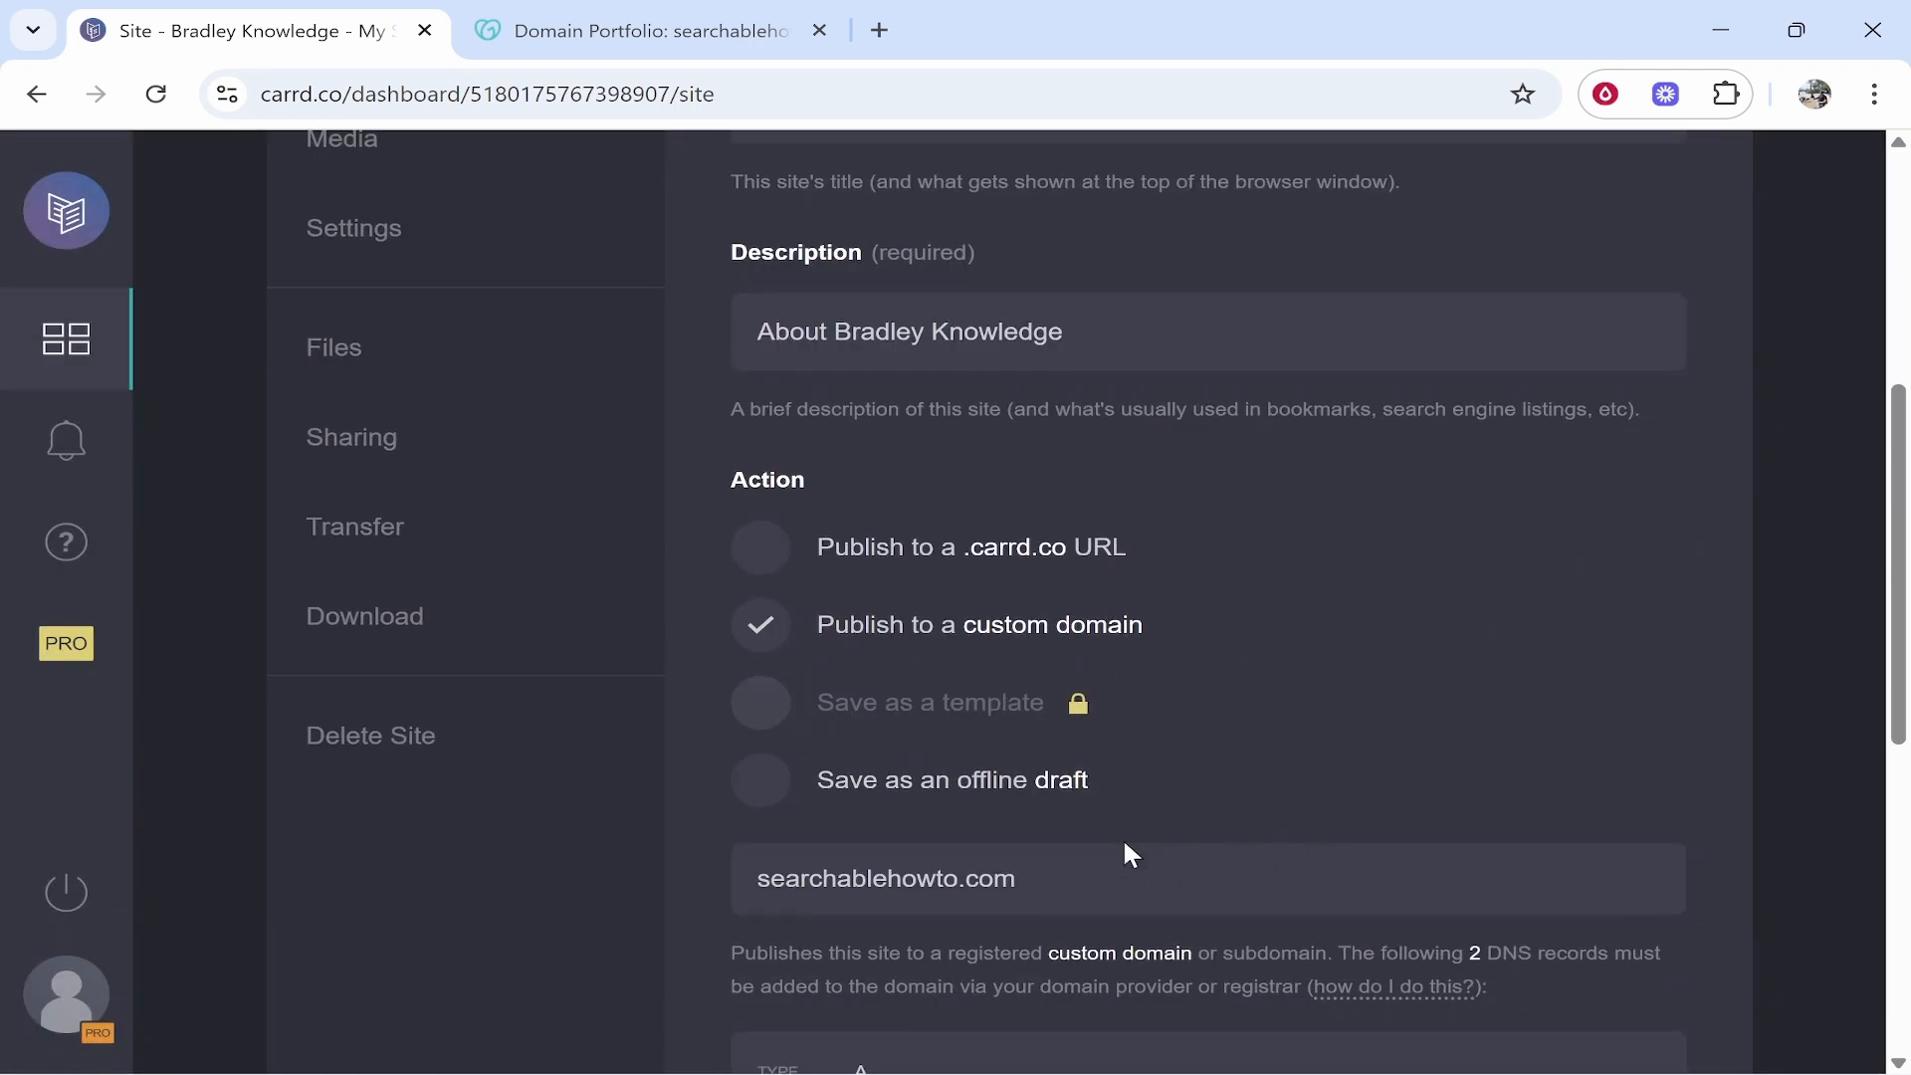
left_click_drag(1124, 846, 748, 879)
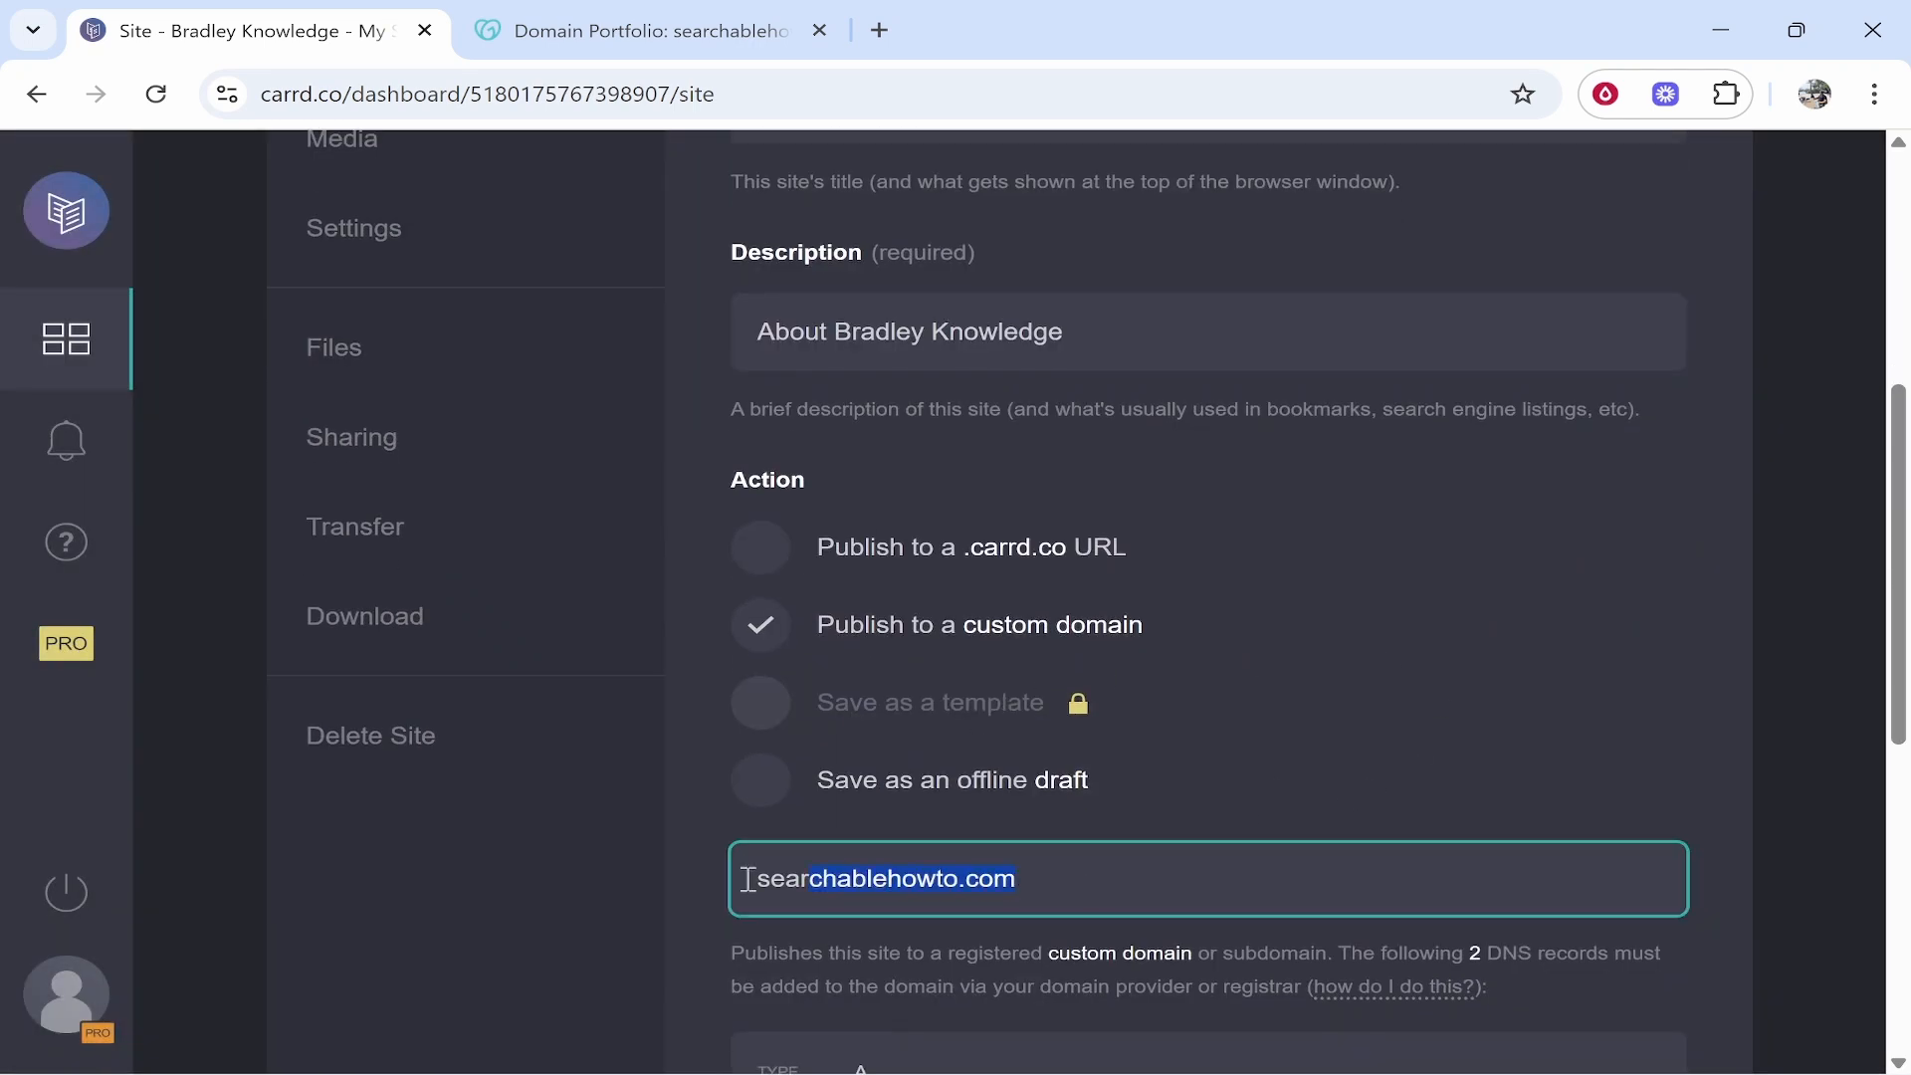
left_click(1874, 94)
left_click(1489, 307)
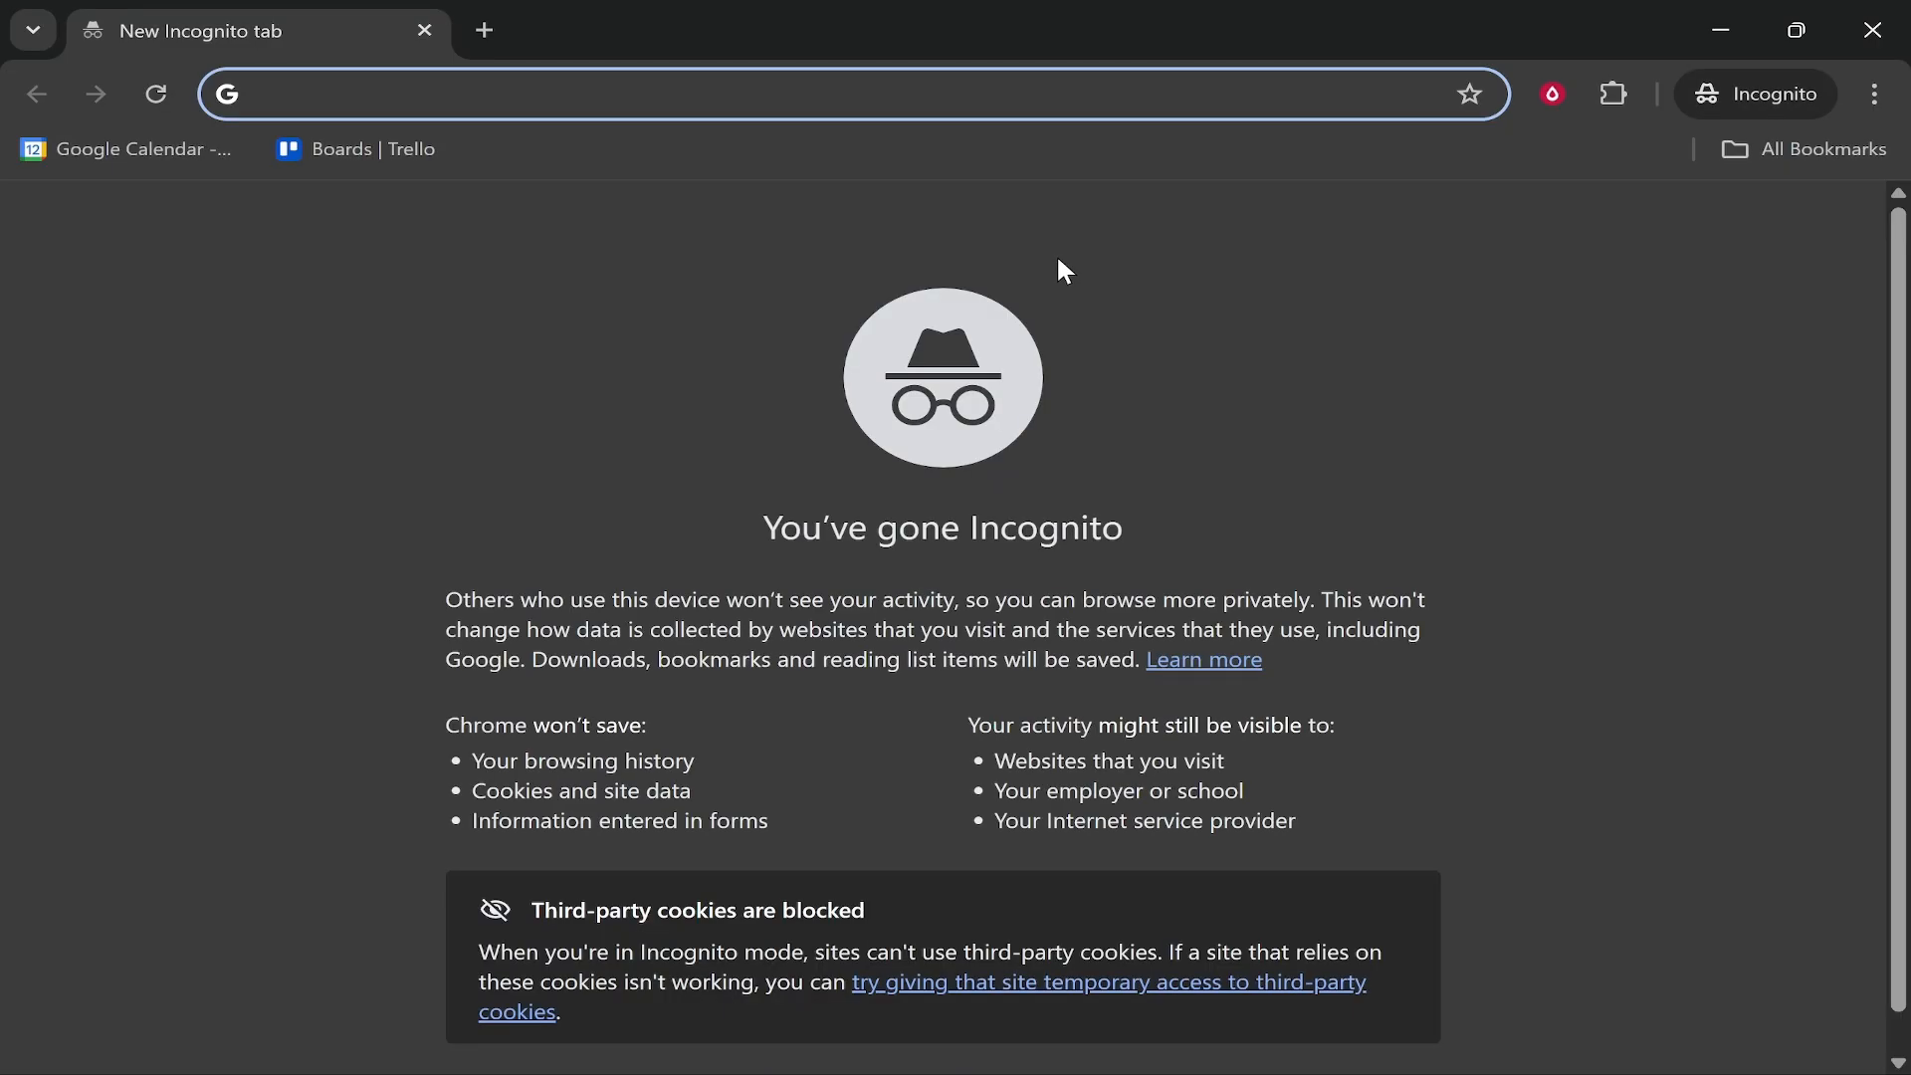
type("www.")
type("searchablehowto.com")
key("Return")
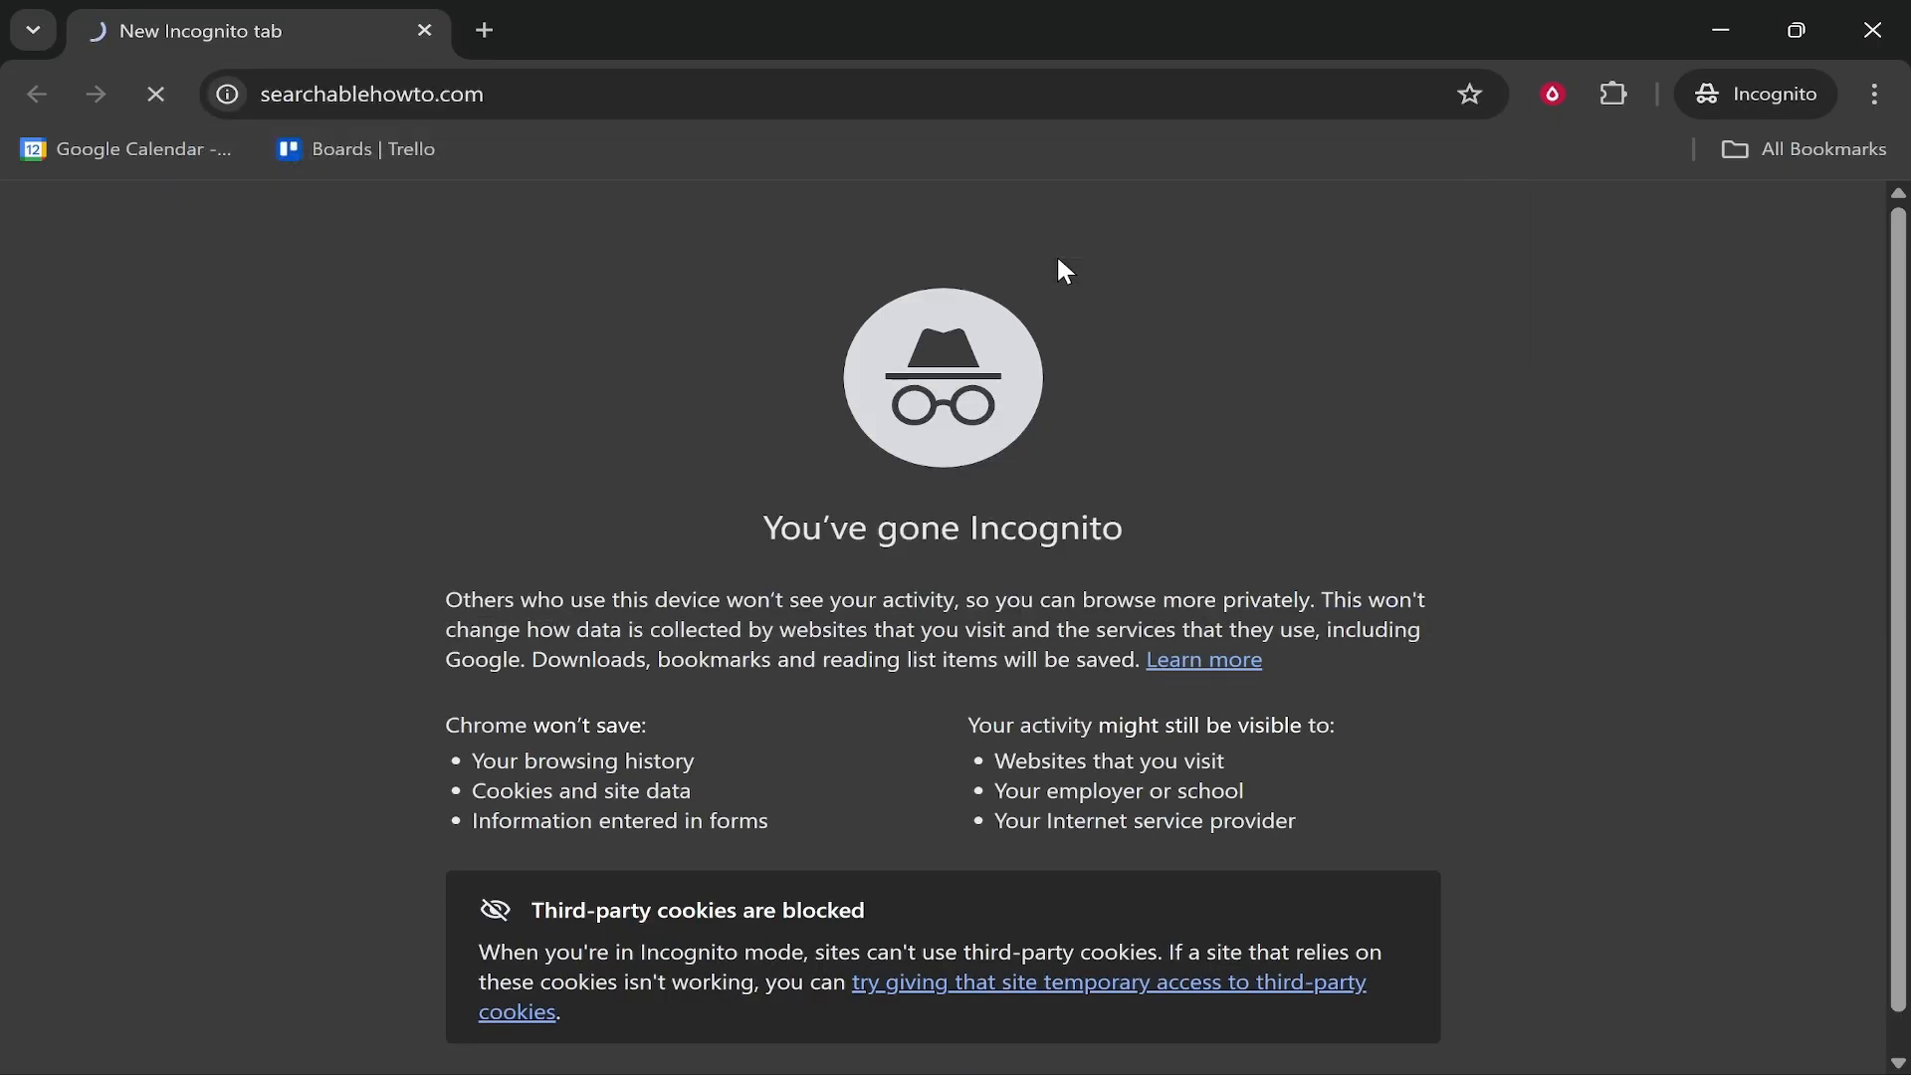
- Read the loaded page's explanation of what happened and load the searchablehowto.com address again
scroll(558, 286, "down", 1)
scroll(402, 301, "up", 1)
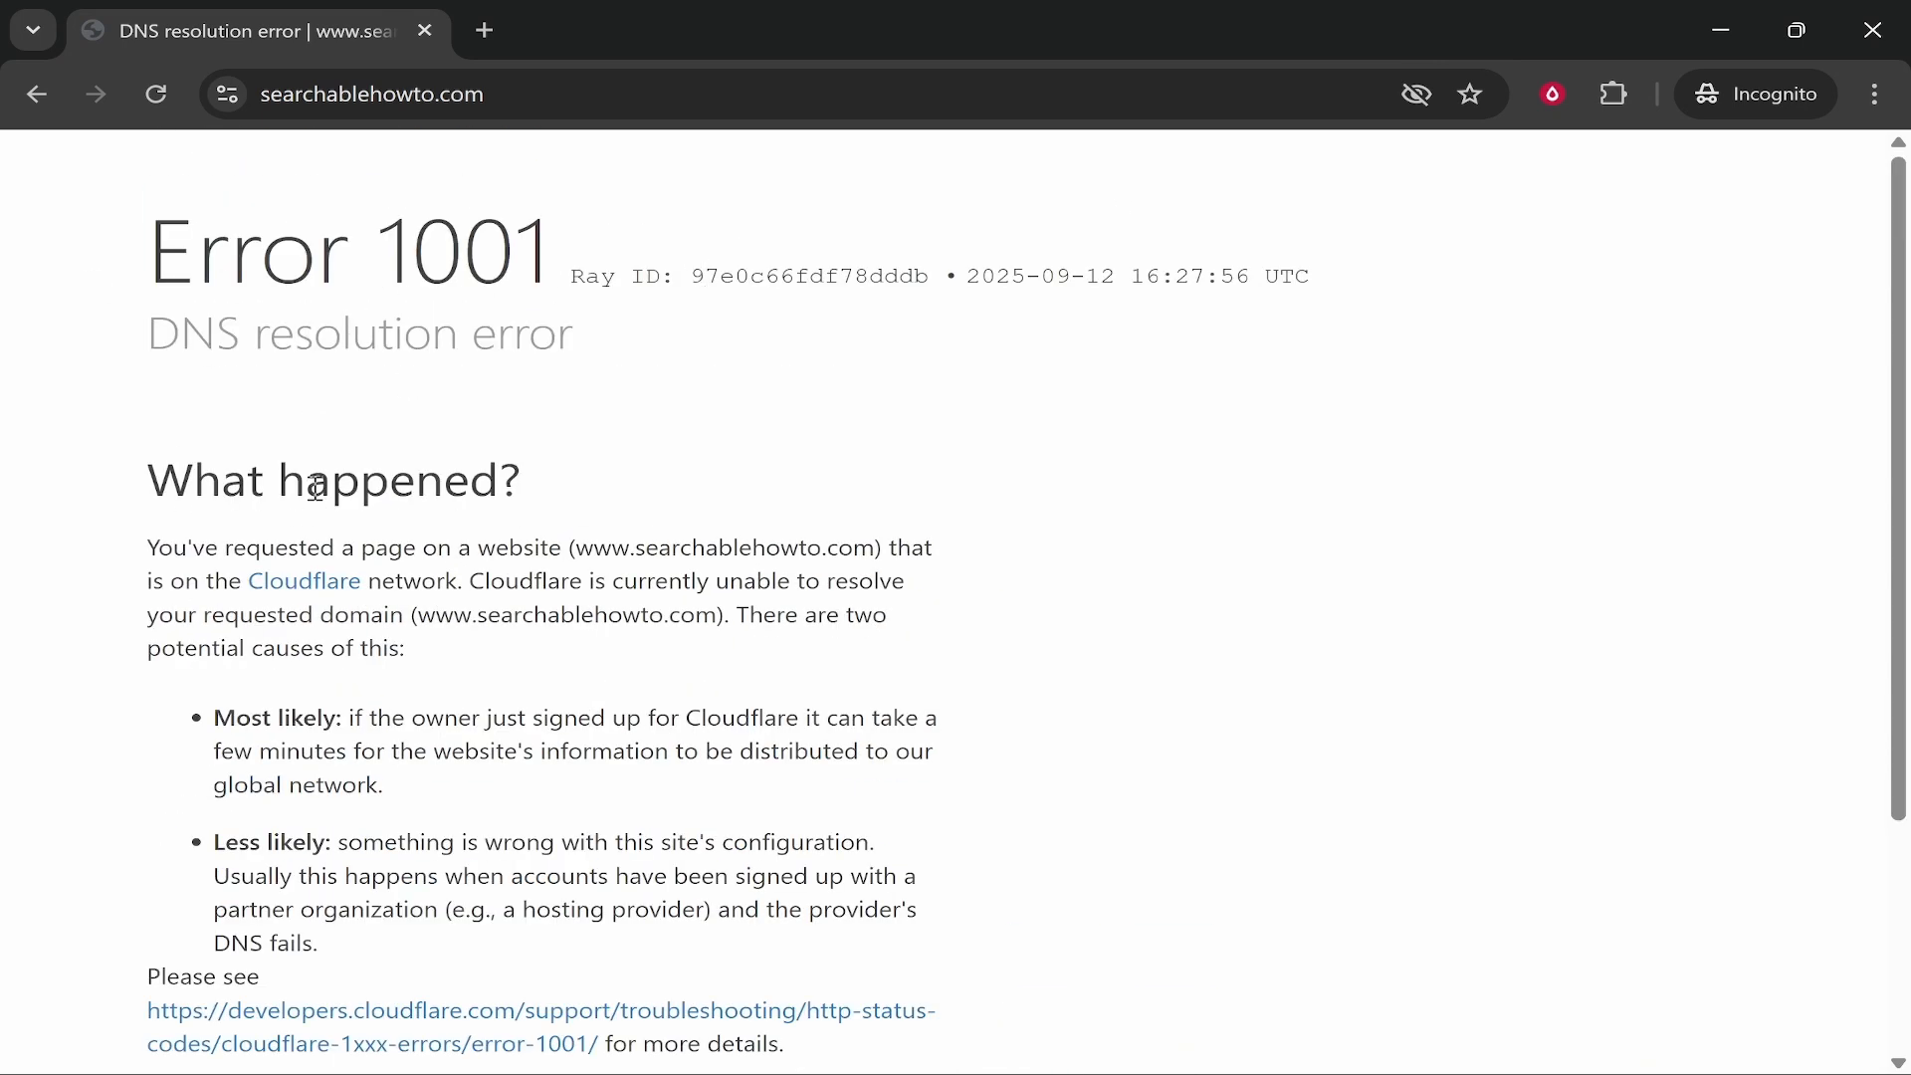
left_click_drag(148, 505, 550, 478)
left_click(320, 445)
left_click_drag(171, 533, 870, 530)
left_click(30, 100)
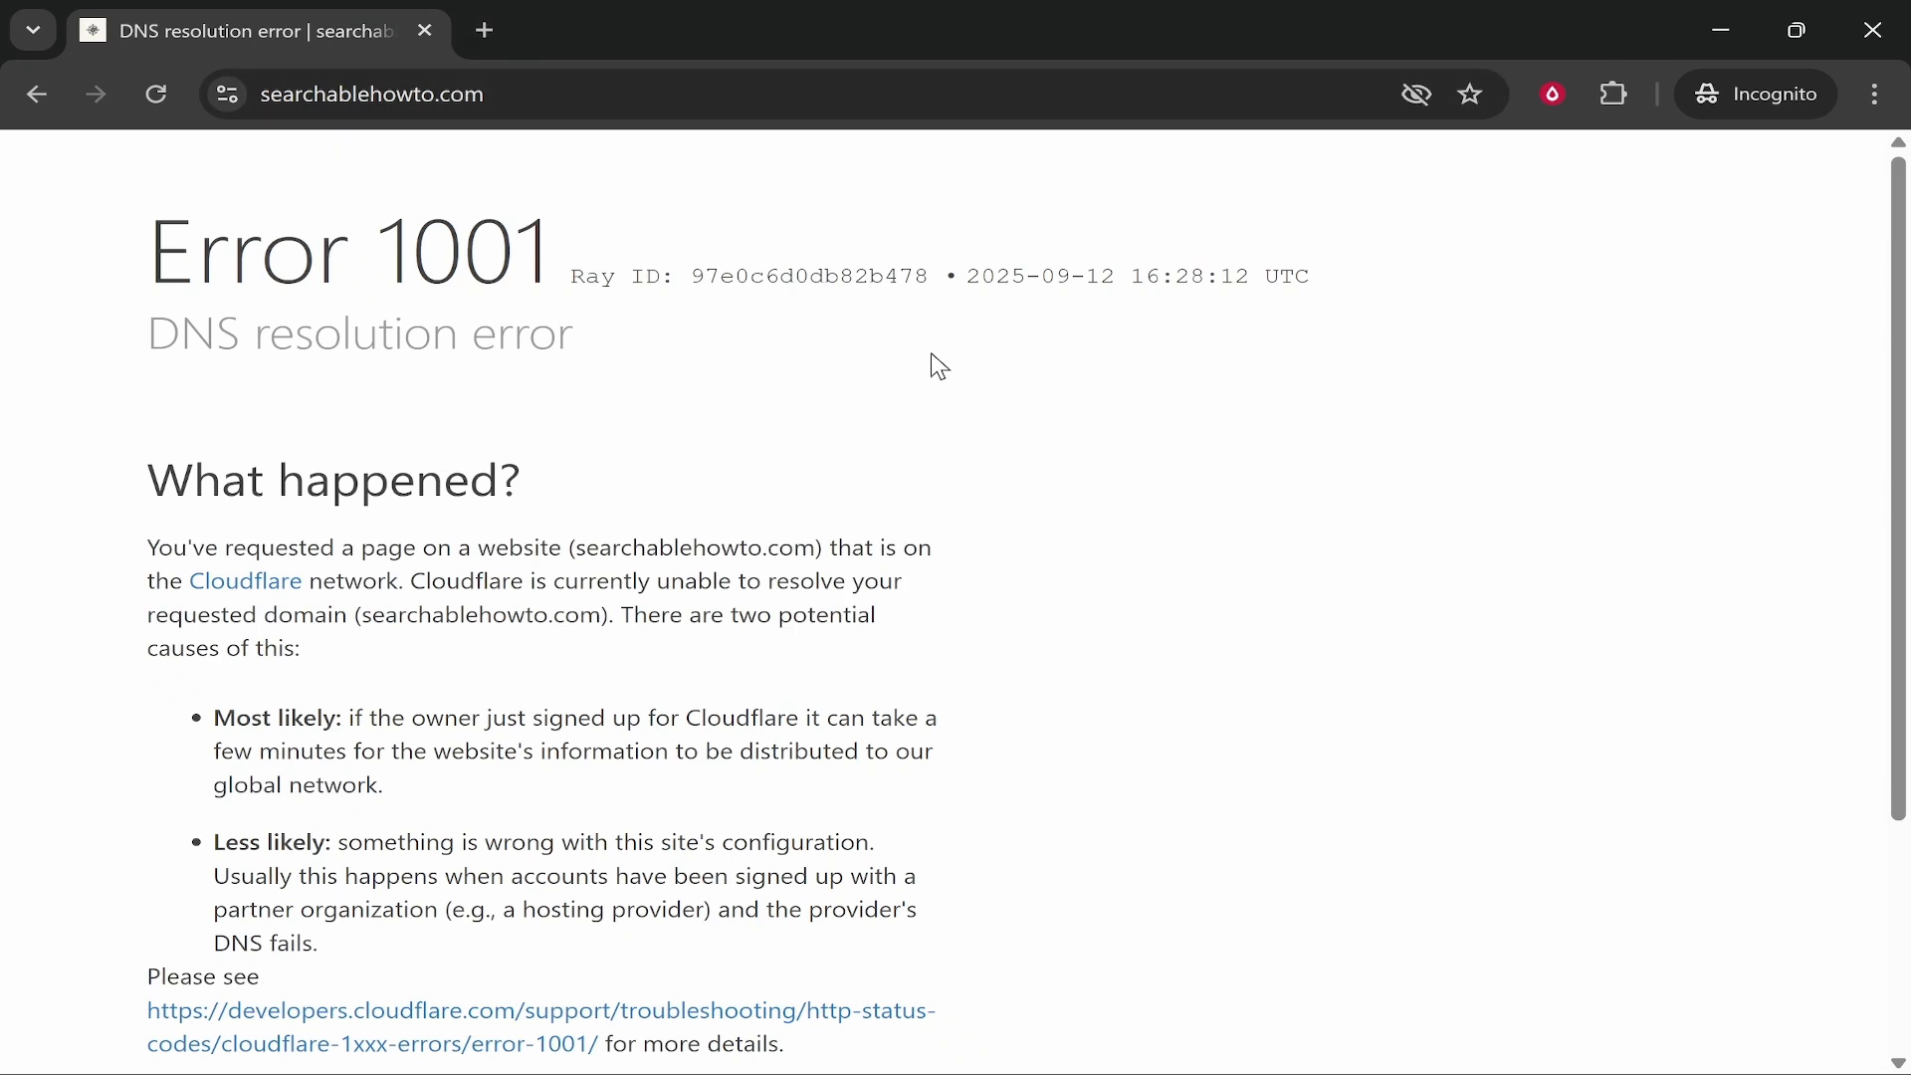
left_click(487, 31)
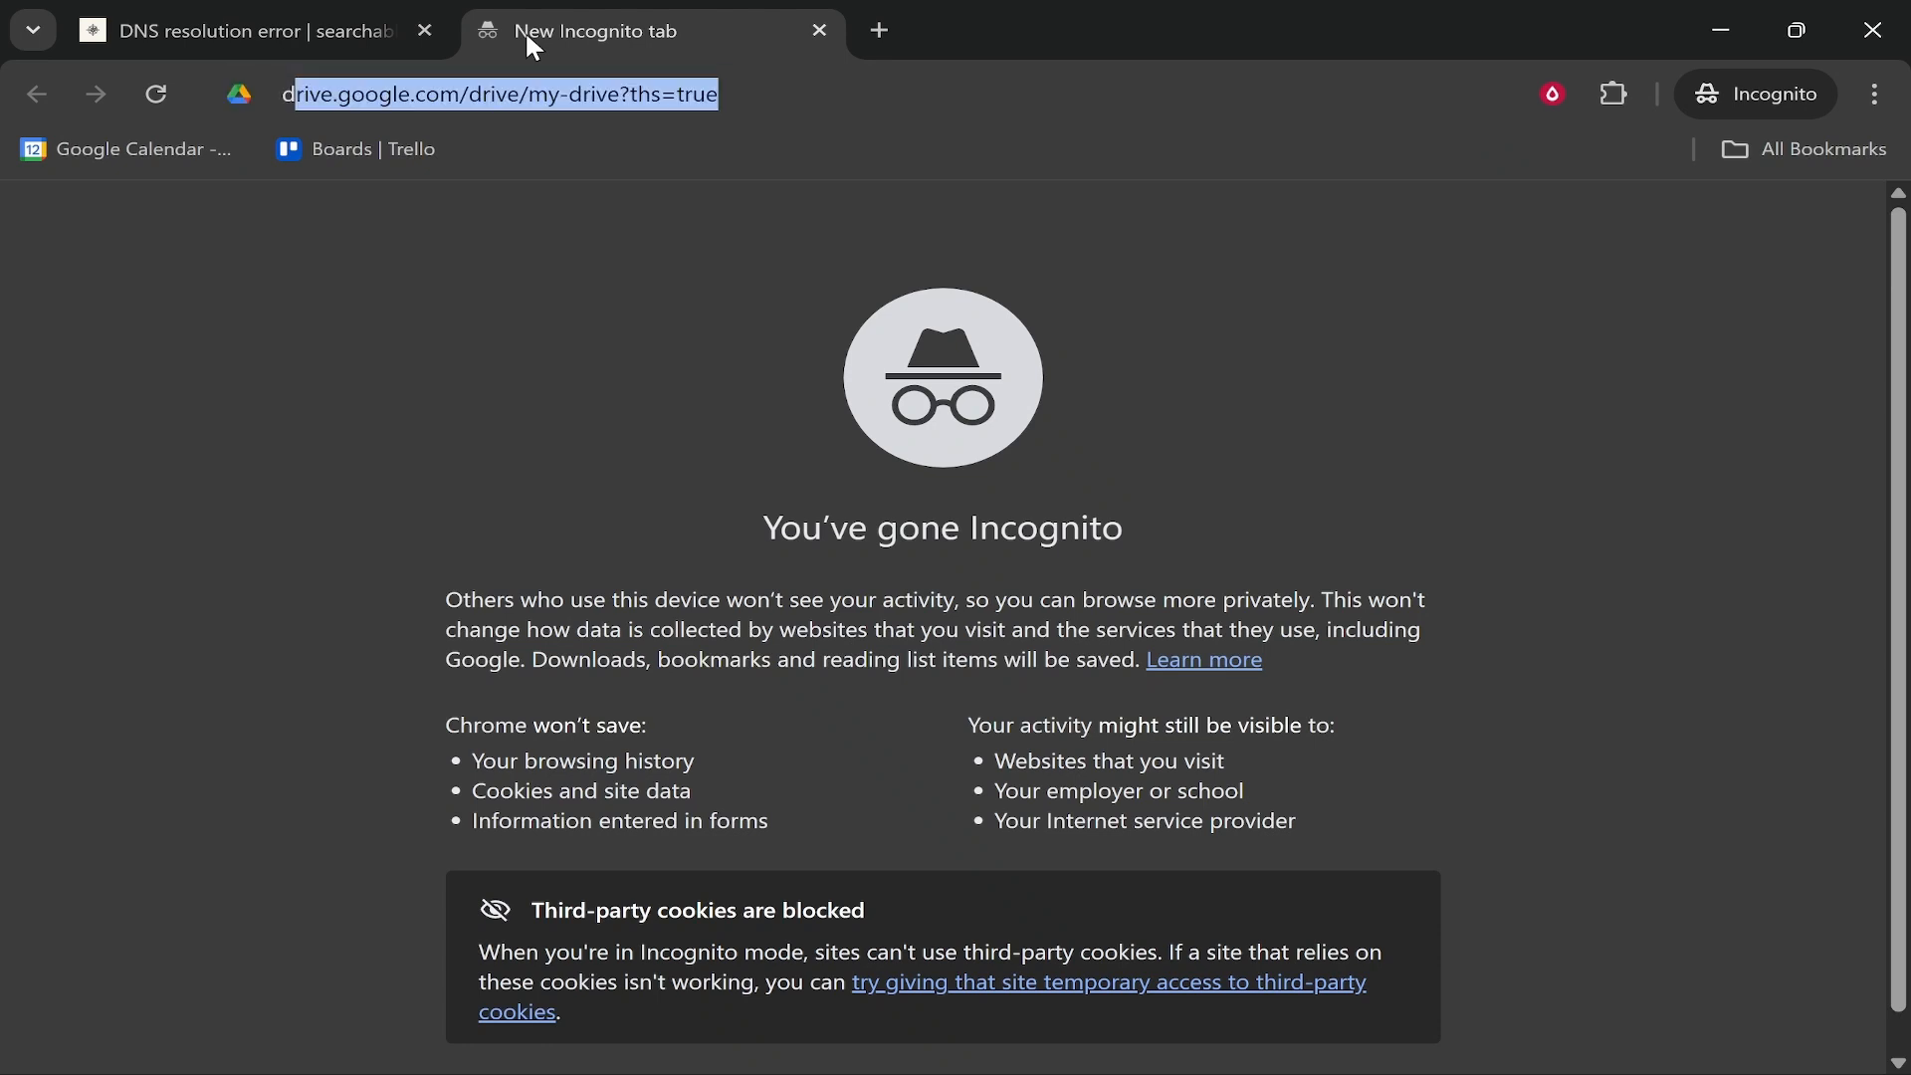
type("dns")
key("Return")
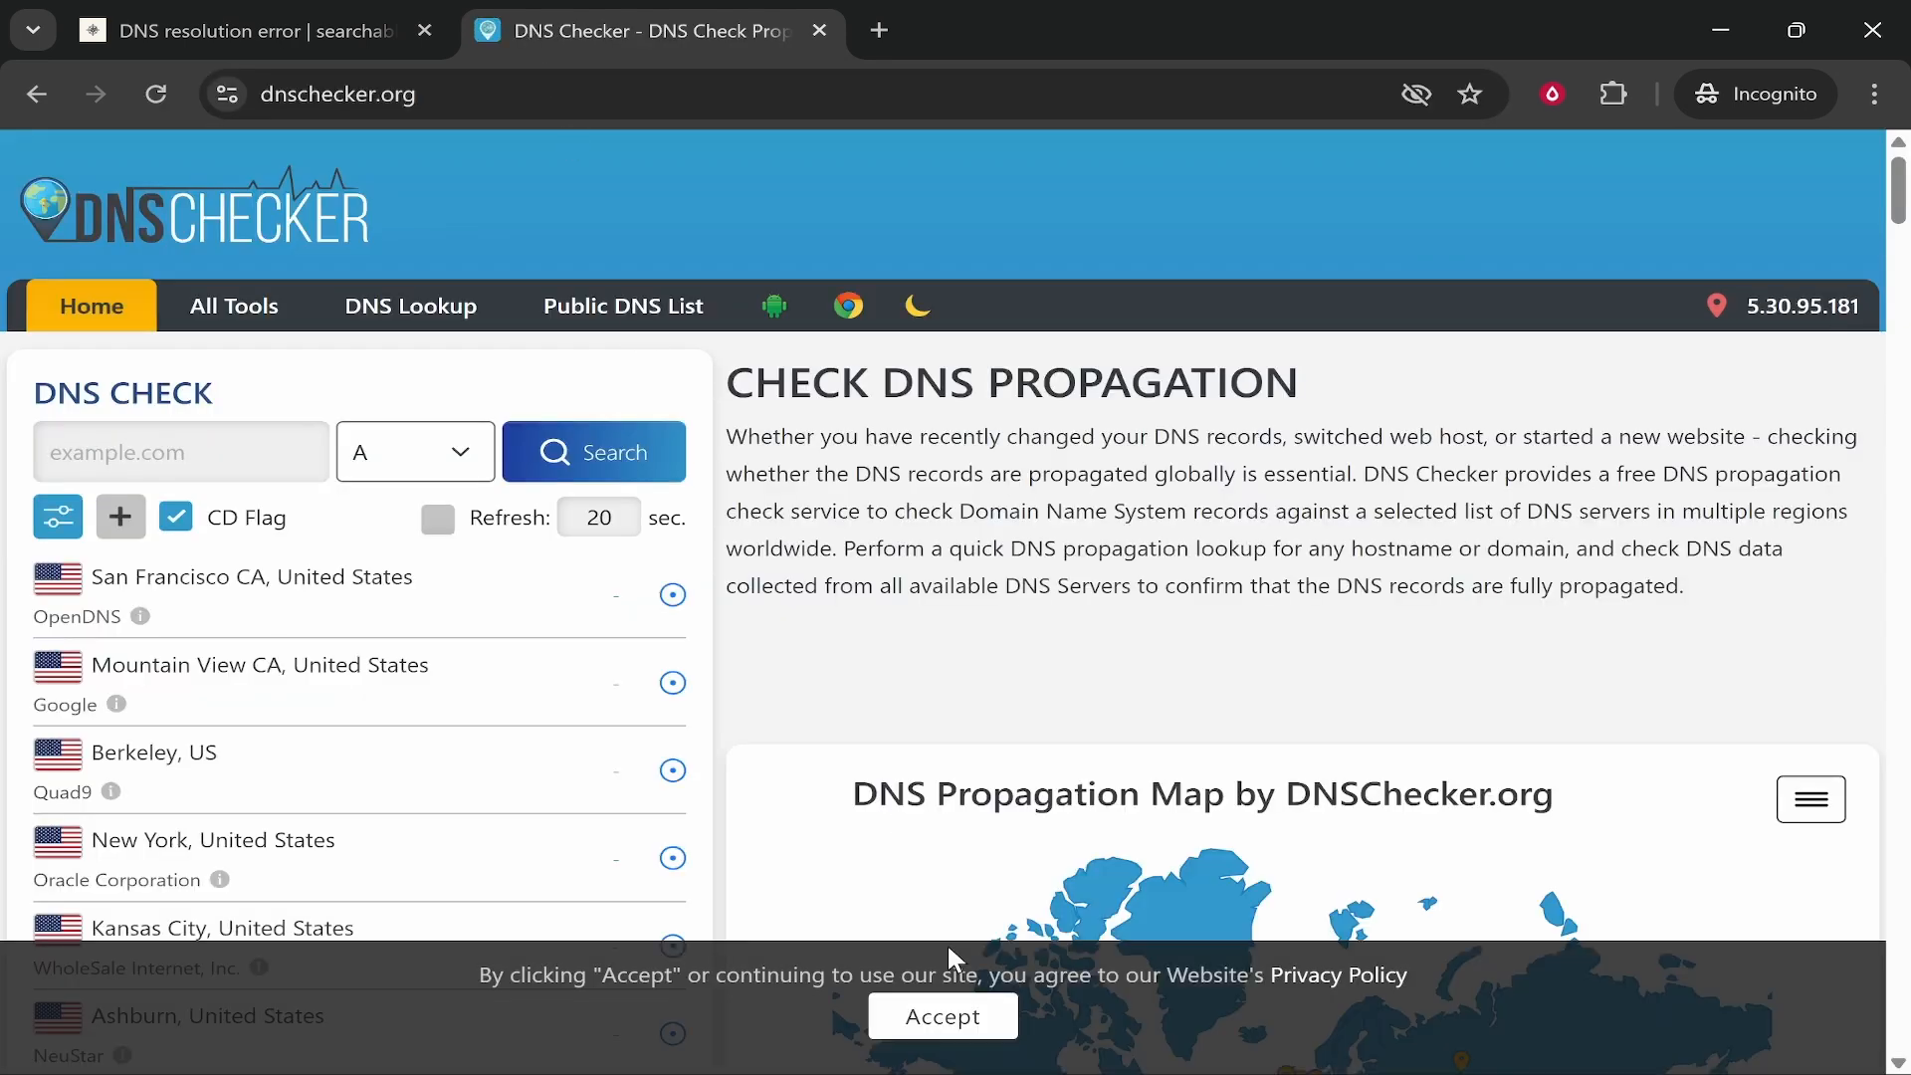
left_click(943, 1033)
left_click(177, 459)
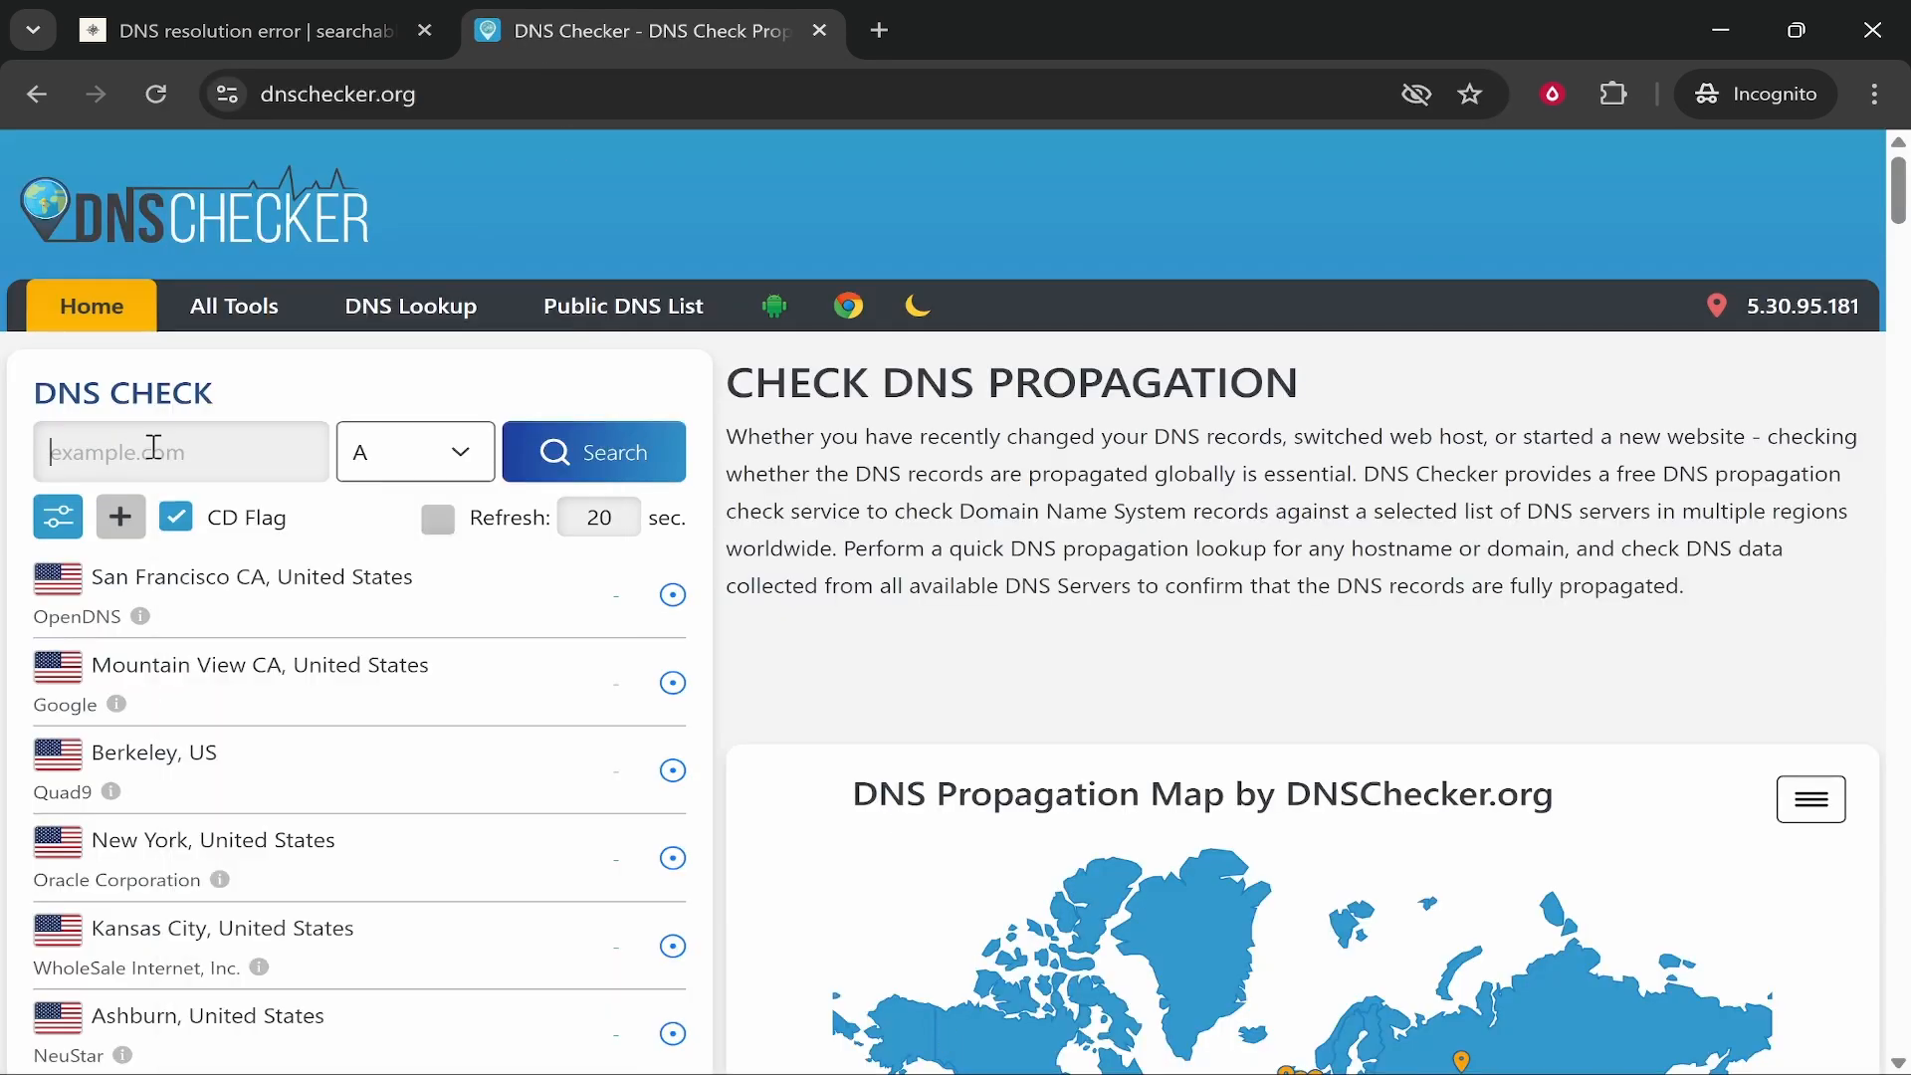
type("www.searchablehowto.com")
left_click(657, 456)
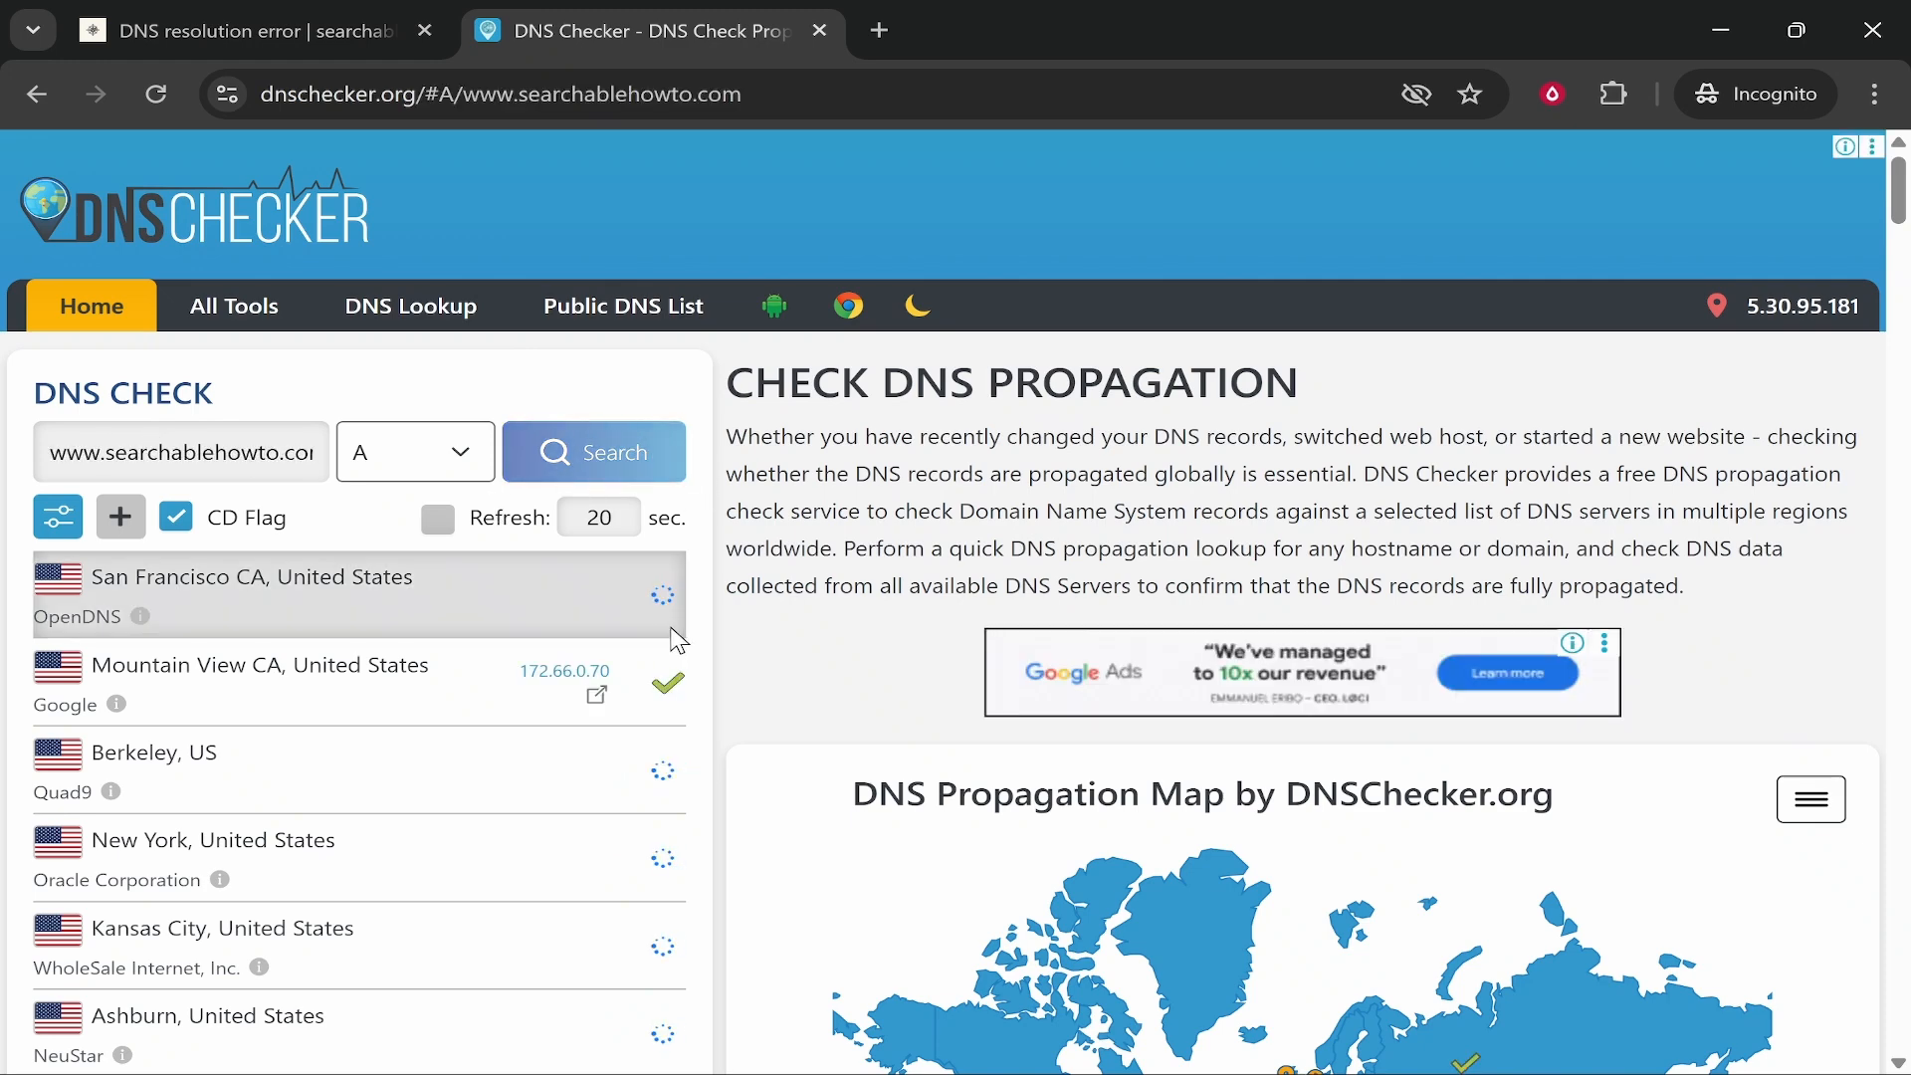
- Examine the A record propagation across the listed server locations and the world map
scroll(661, 557, "down", 7)
scroll(664, 602, "down", 8)
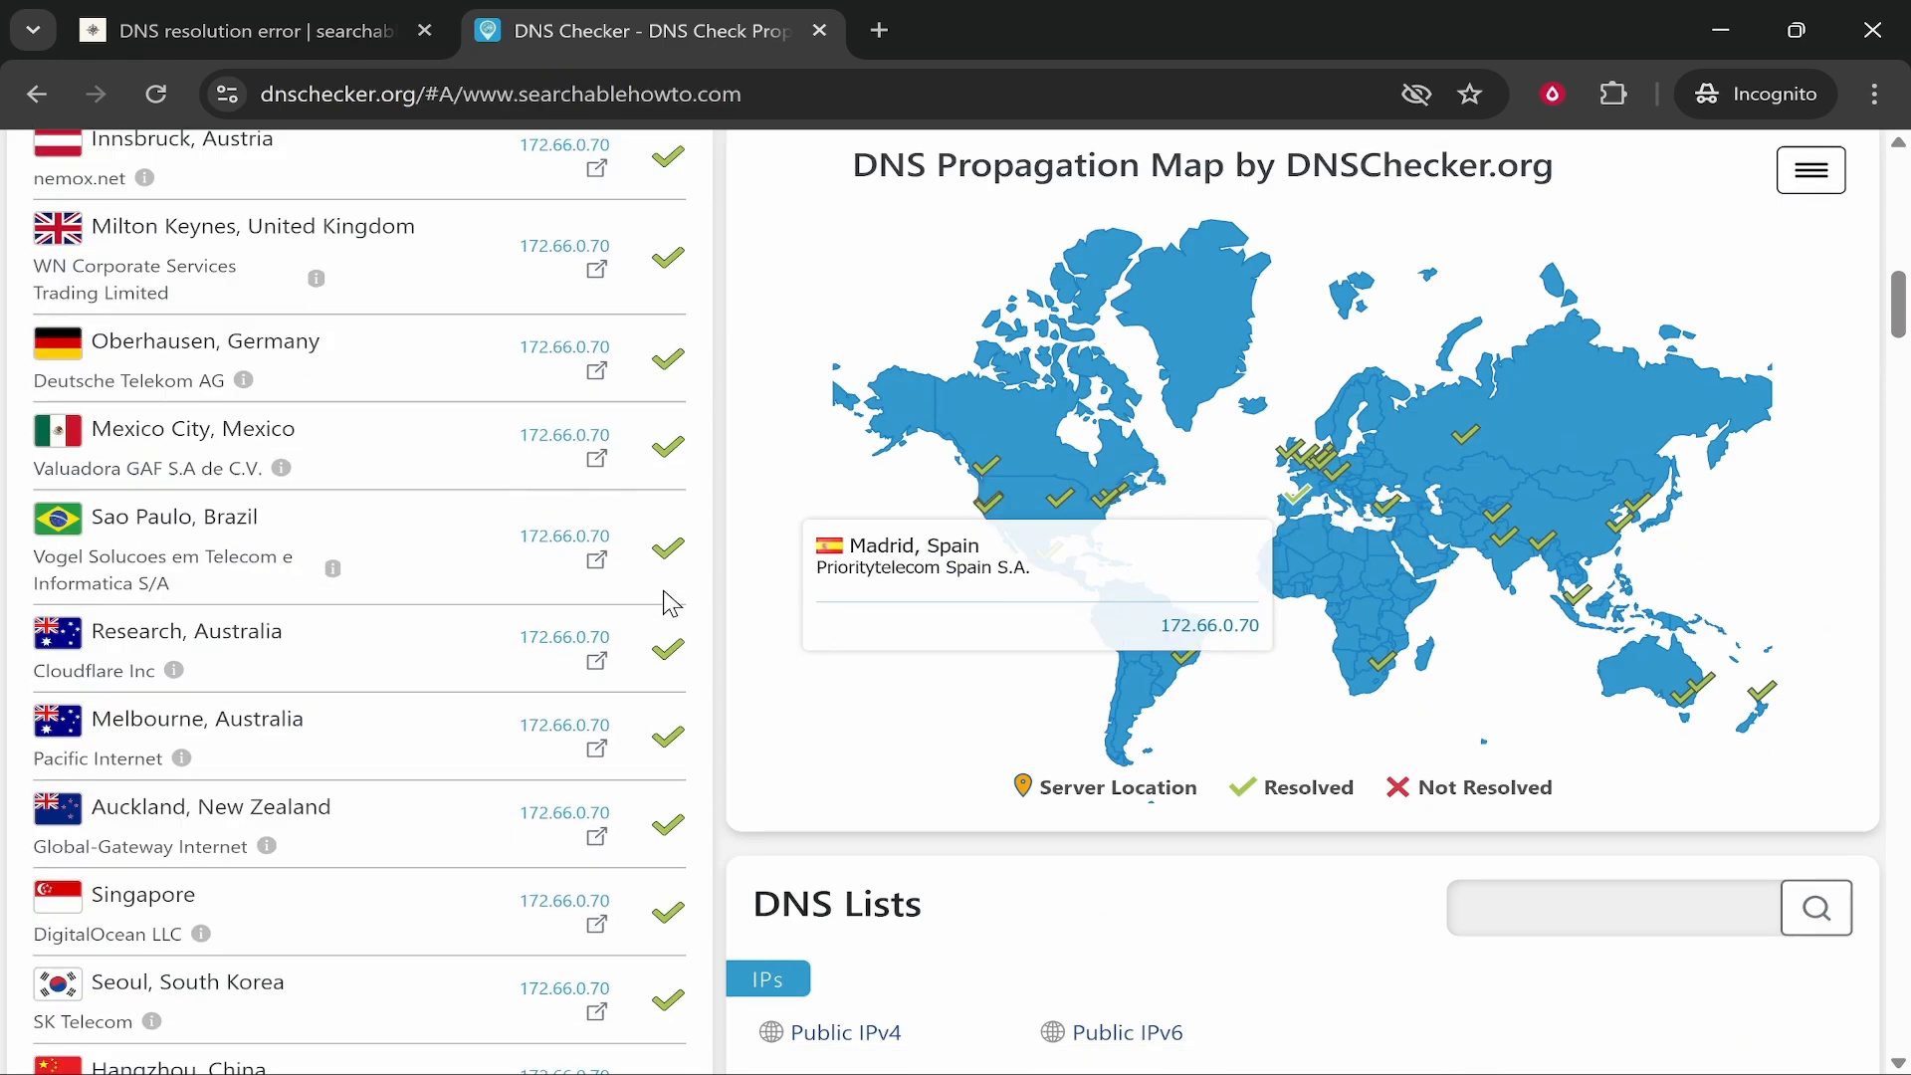
scroll(661, 602, "up", 15)
scroll(672, 627, "down", 2)
scroll(675, 641, "down", 2)
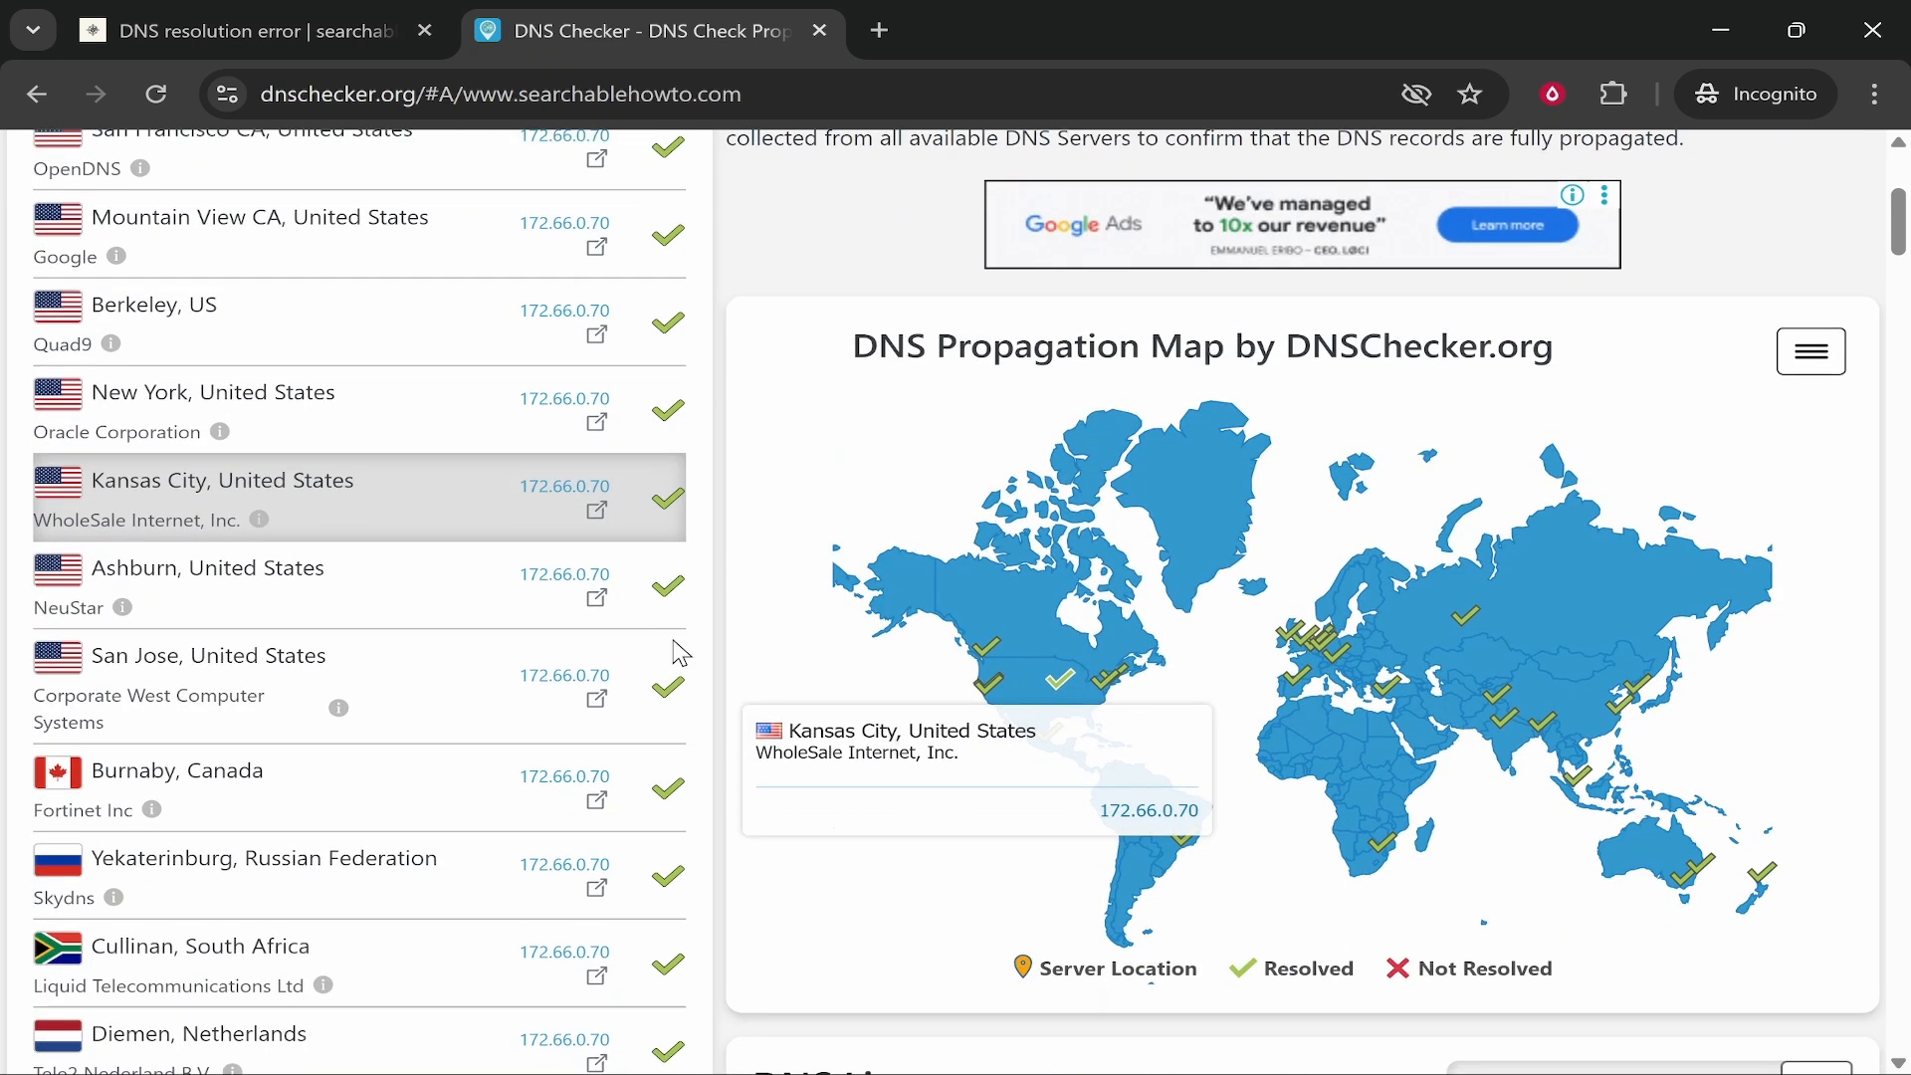
scroll(707, 691, "up", 3)
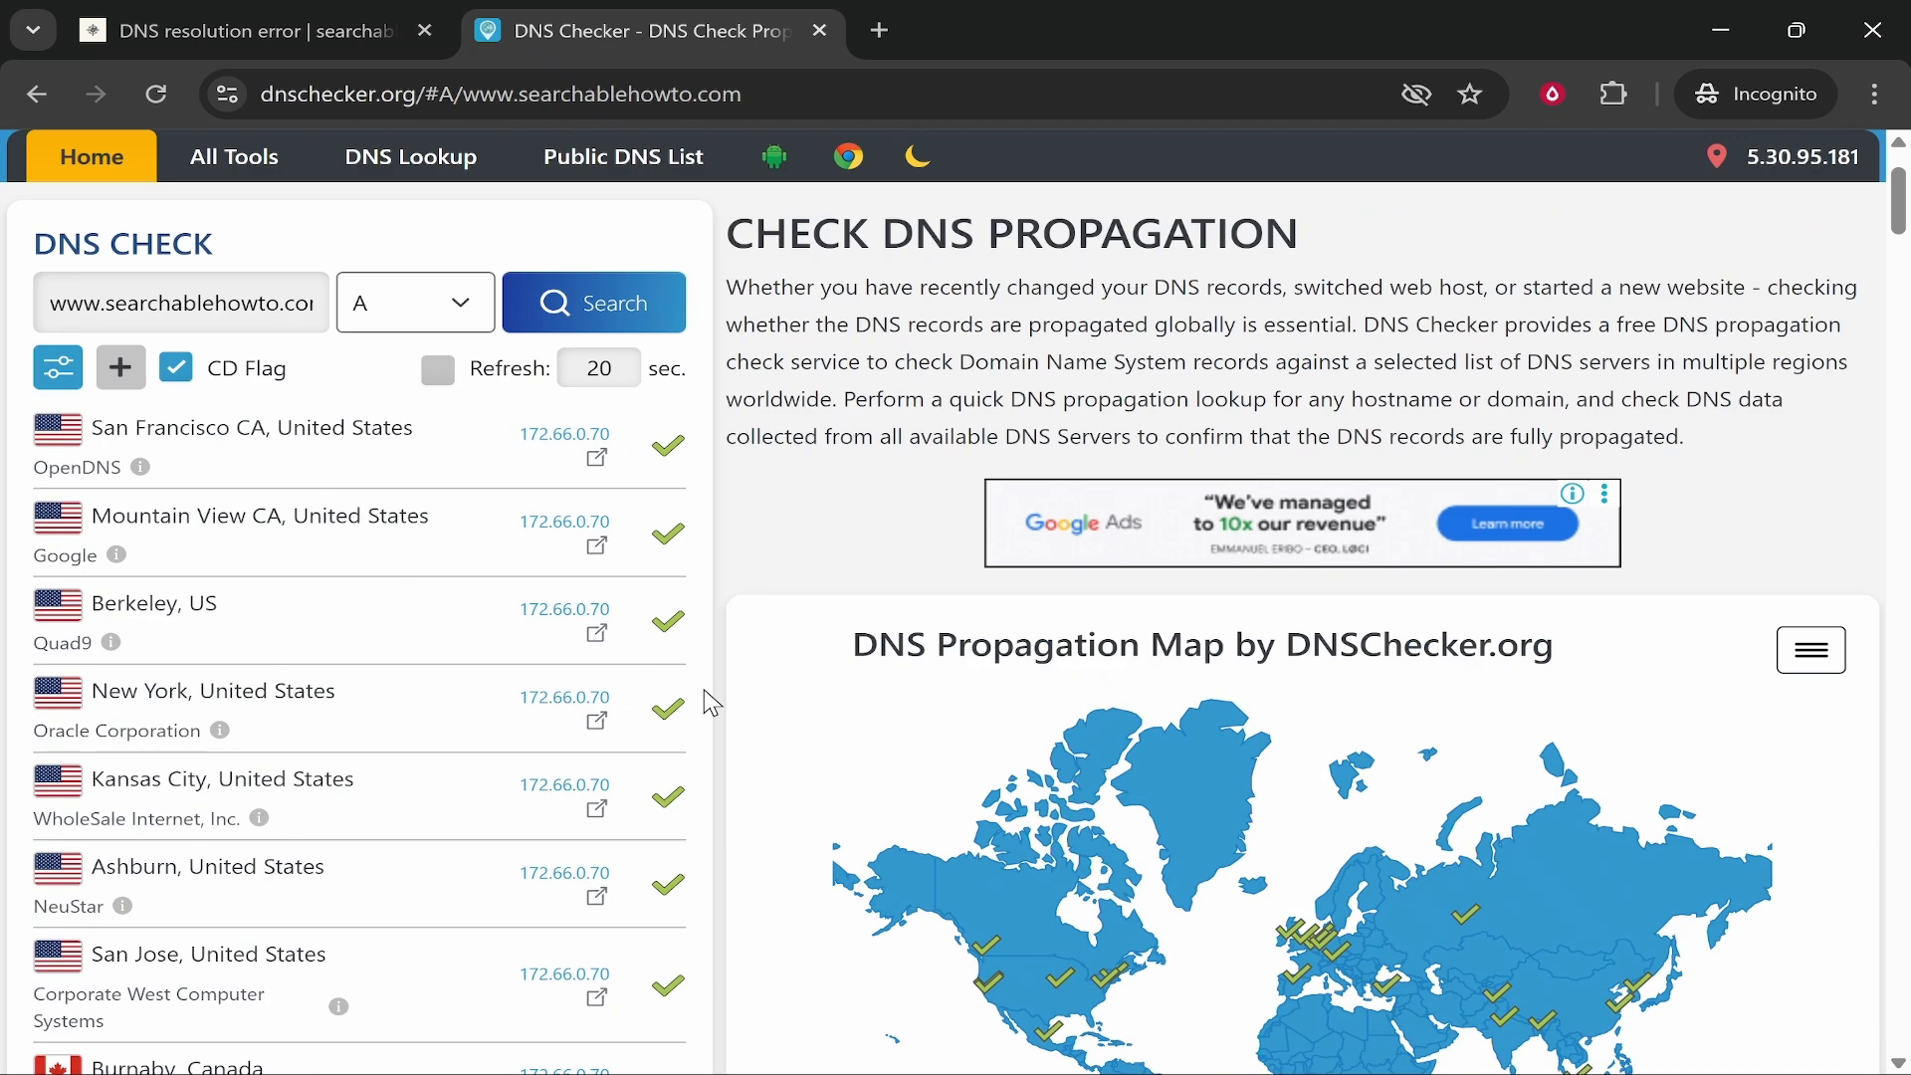
left_click(333, 15)
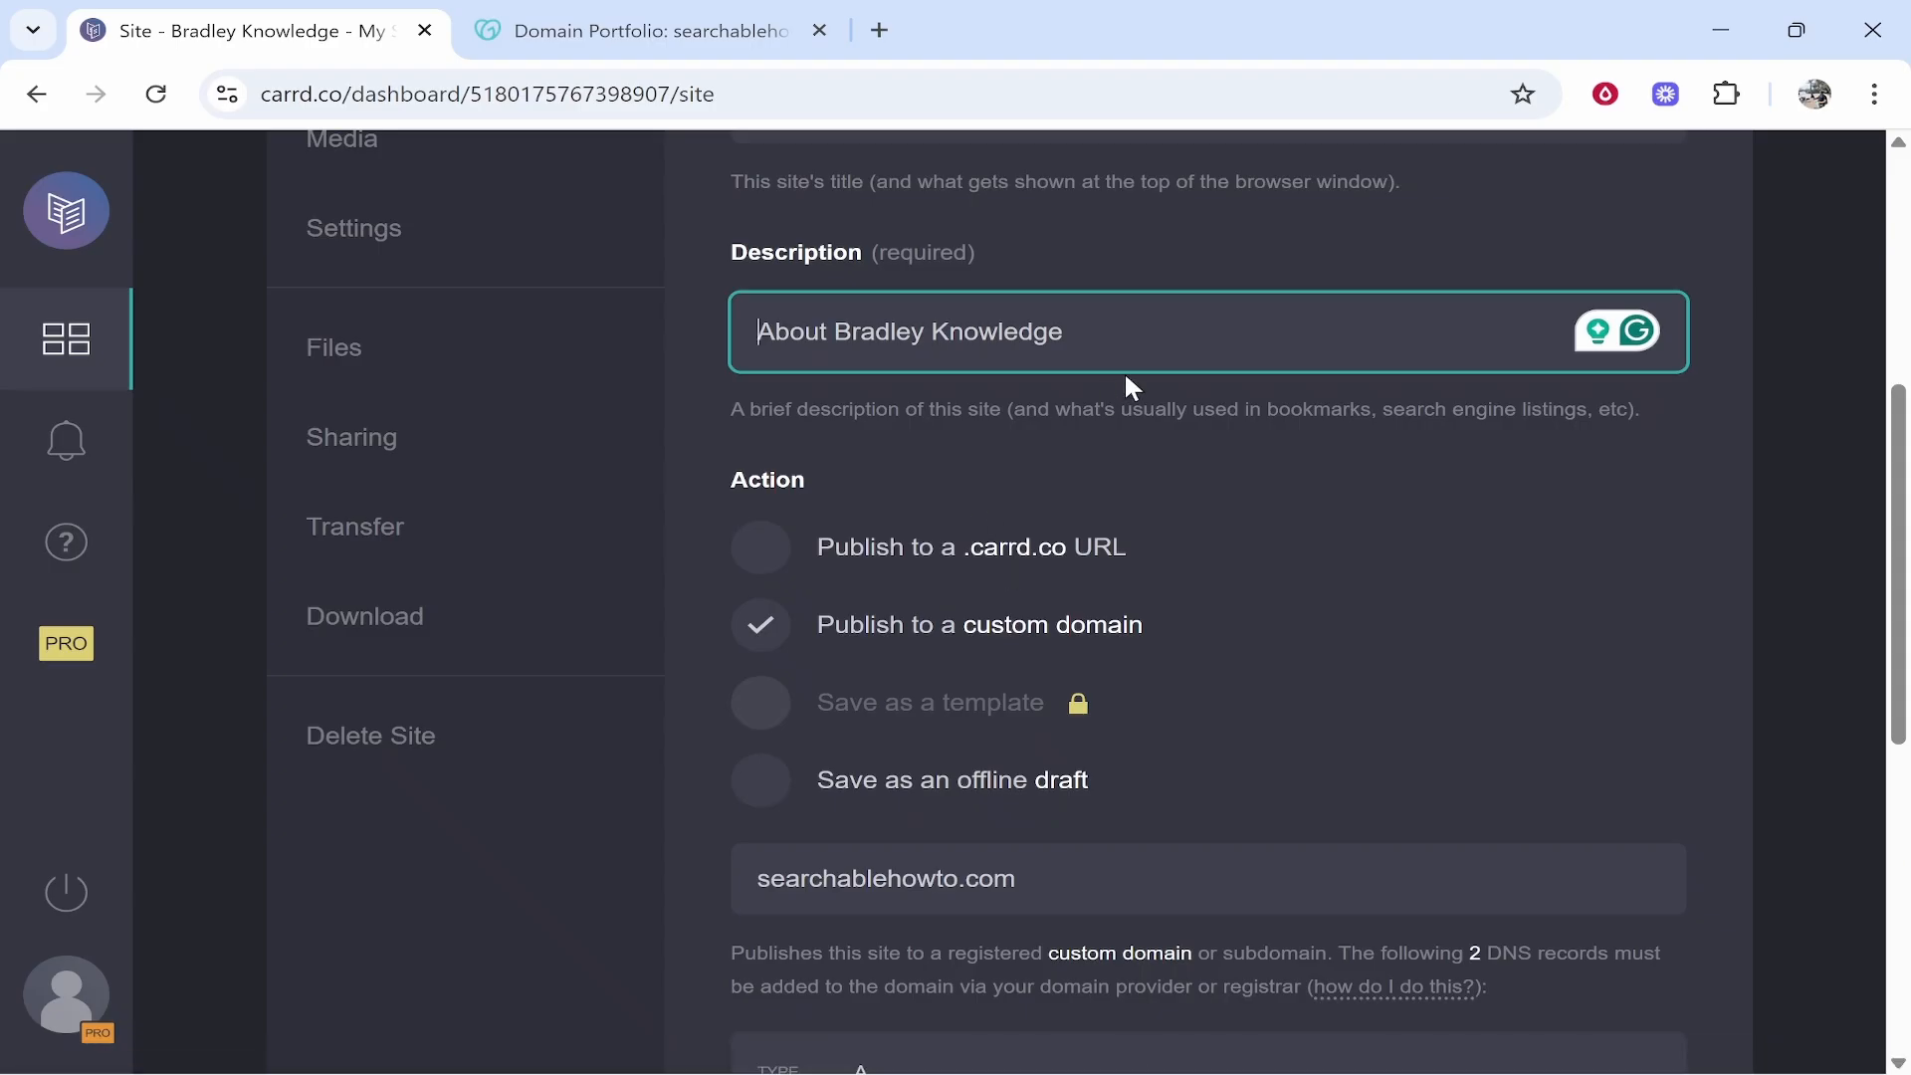
scroll(1284, 766, "down", 1)
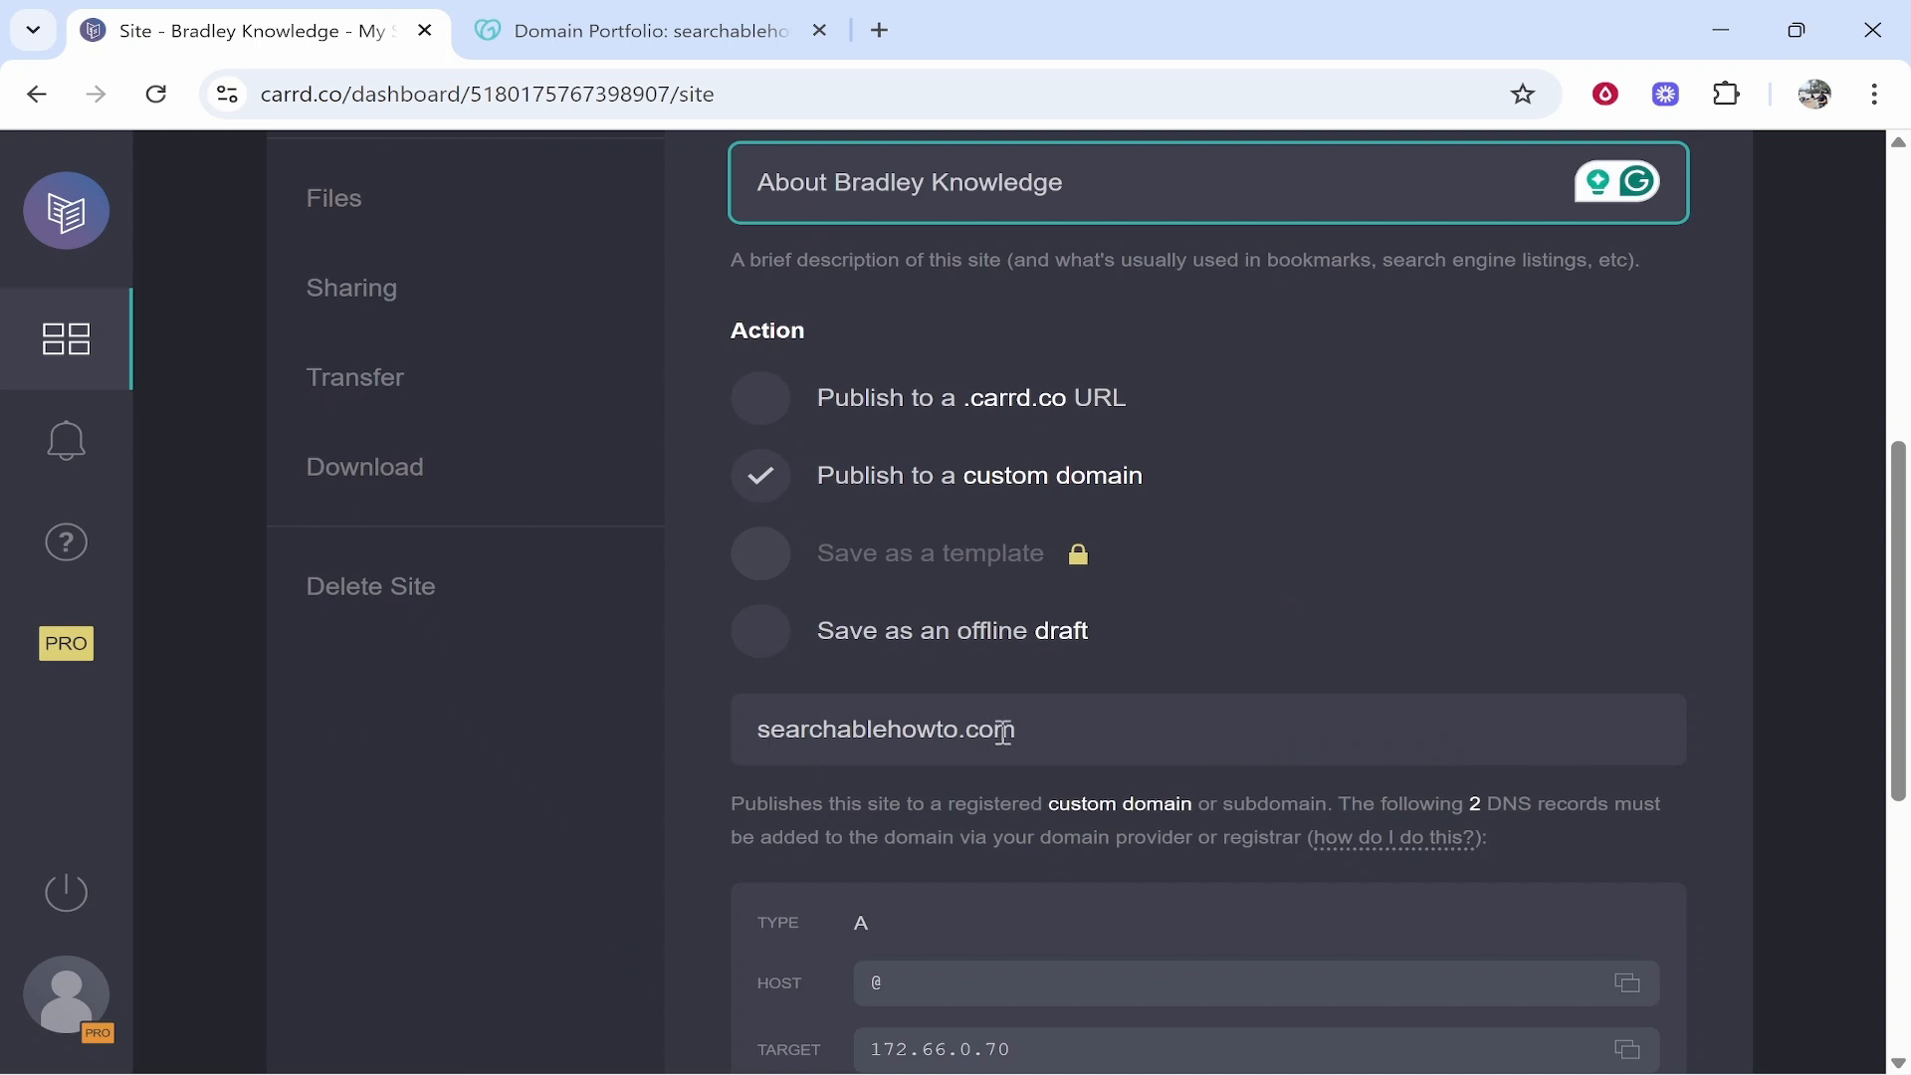
left_click_drag(1078, 722, 760, 718)
key("ctrl+c")
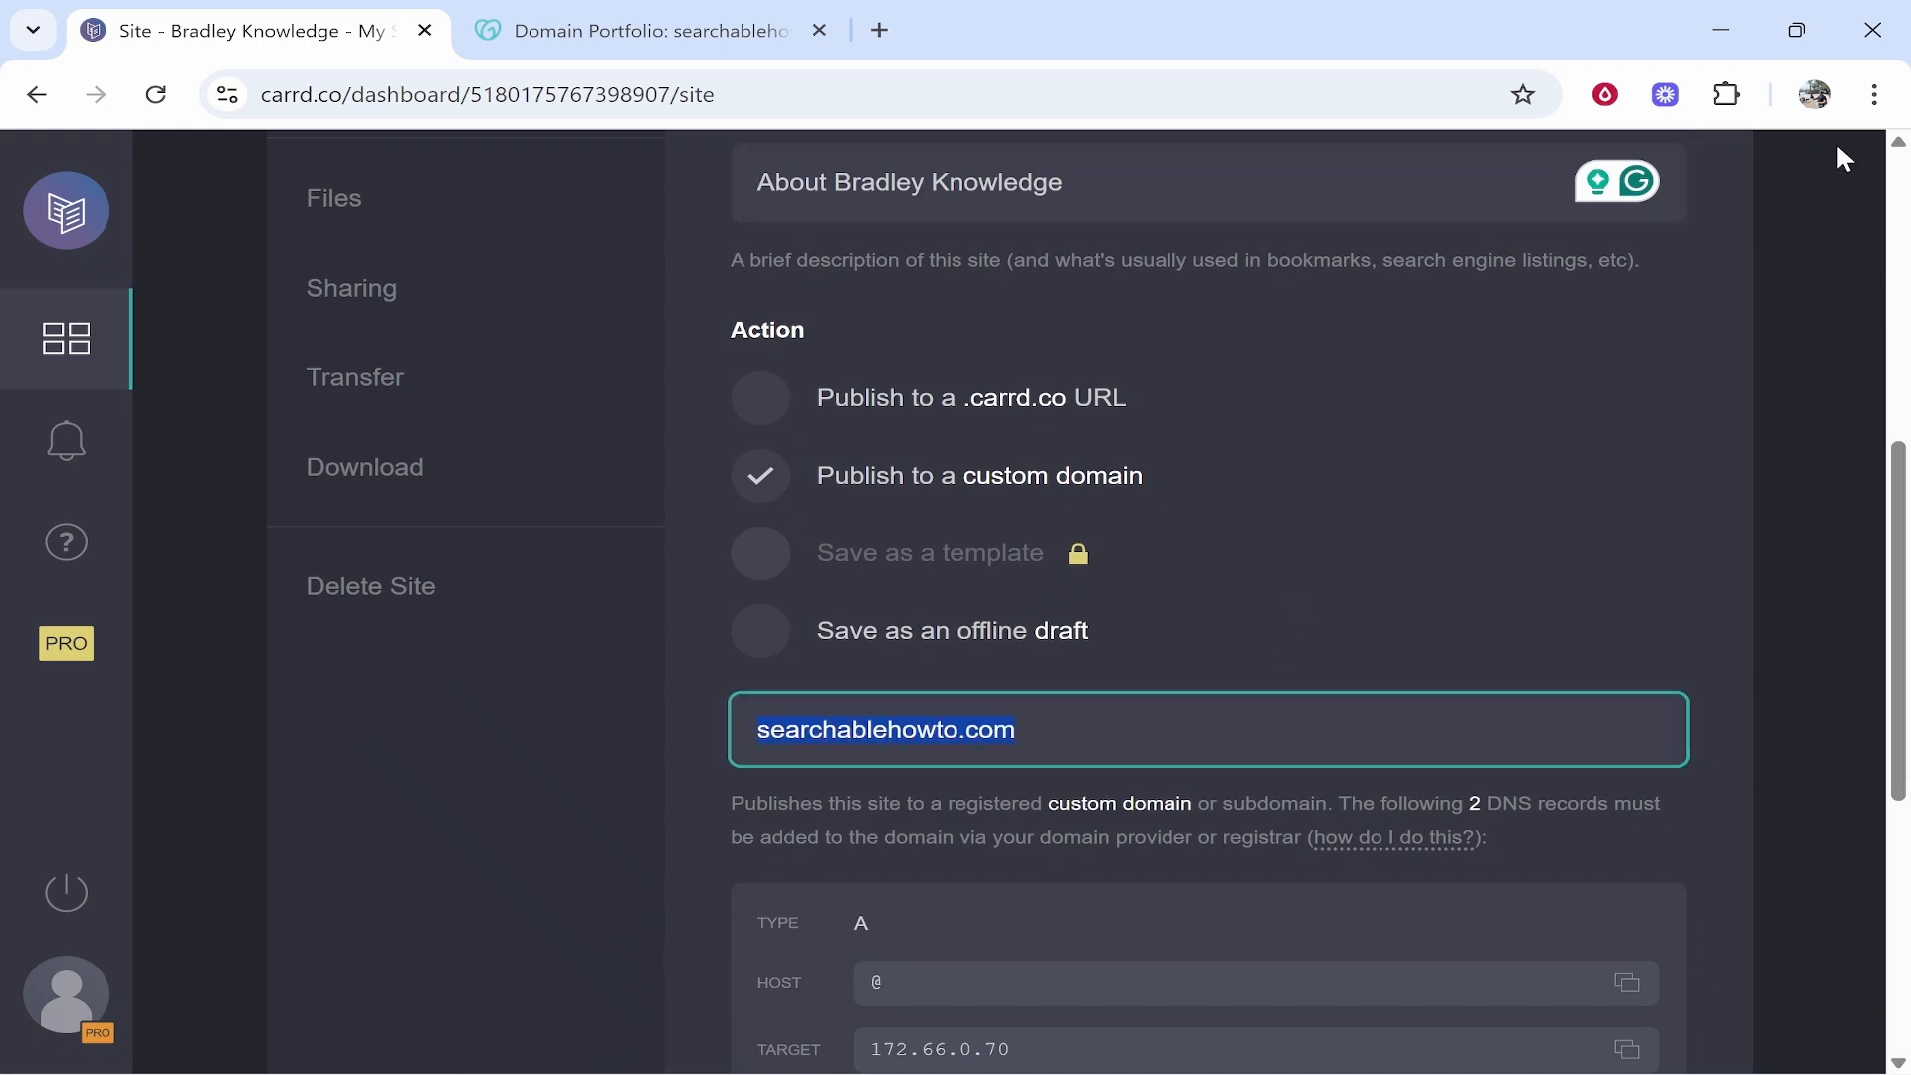
left_click(1869, 94)
left_click(1647, 306)
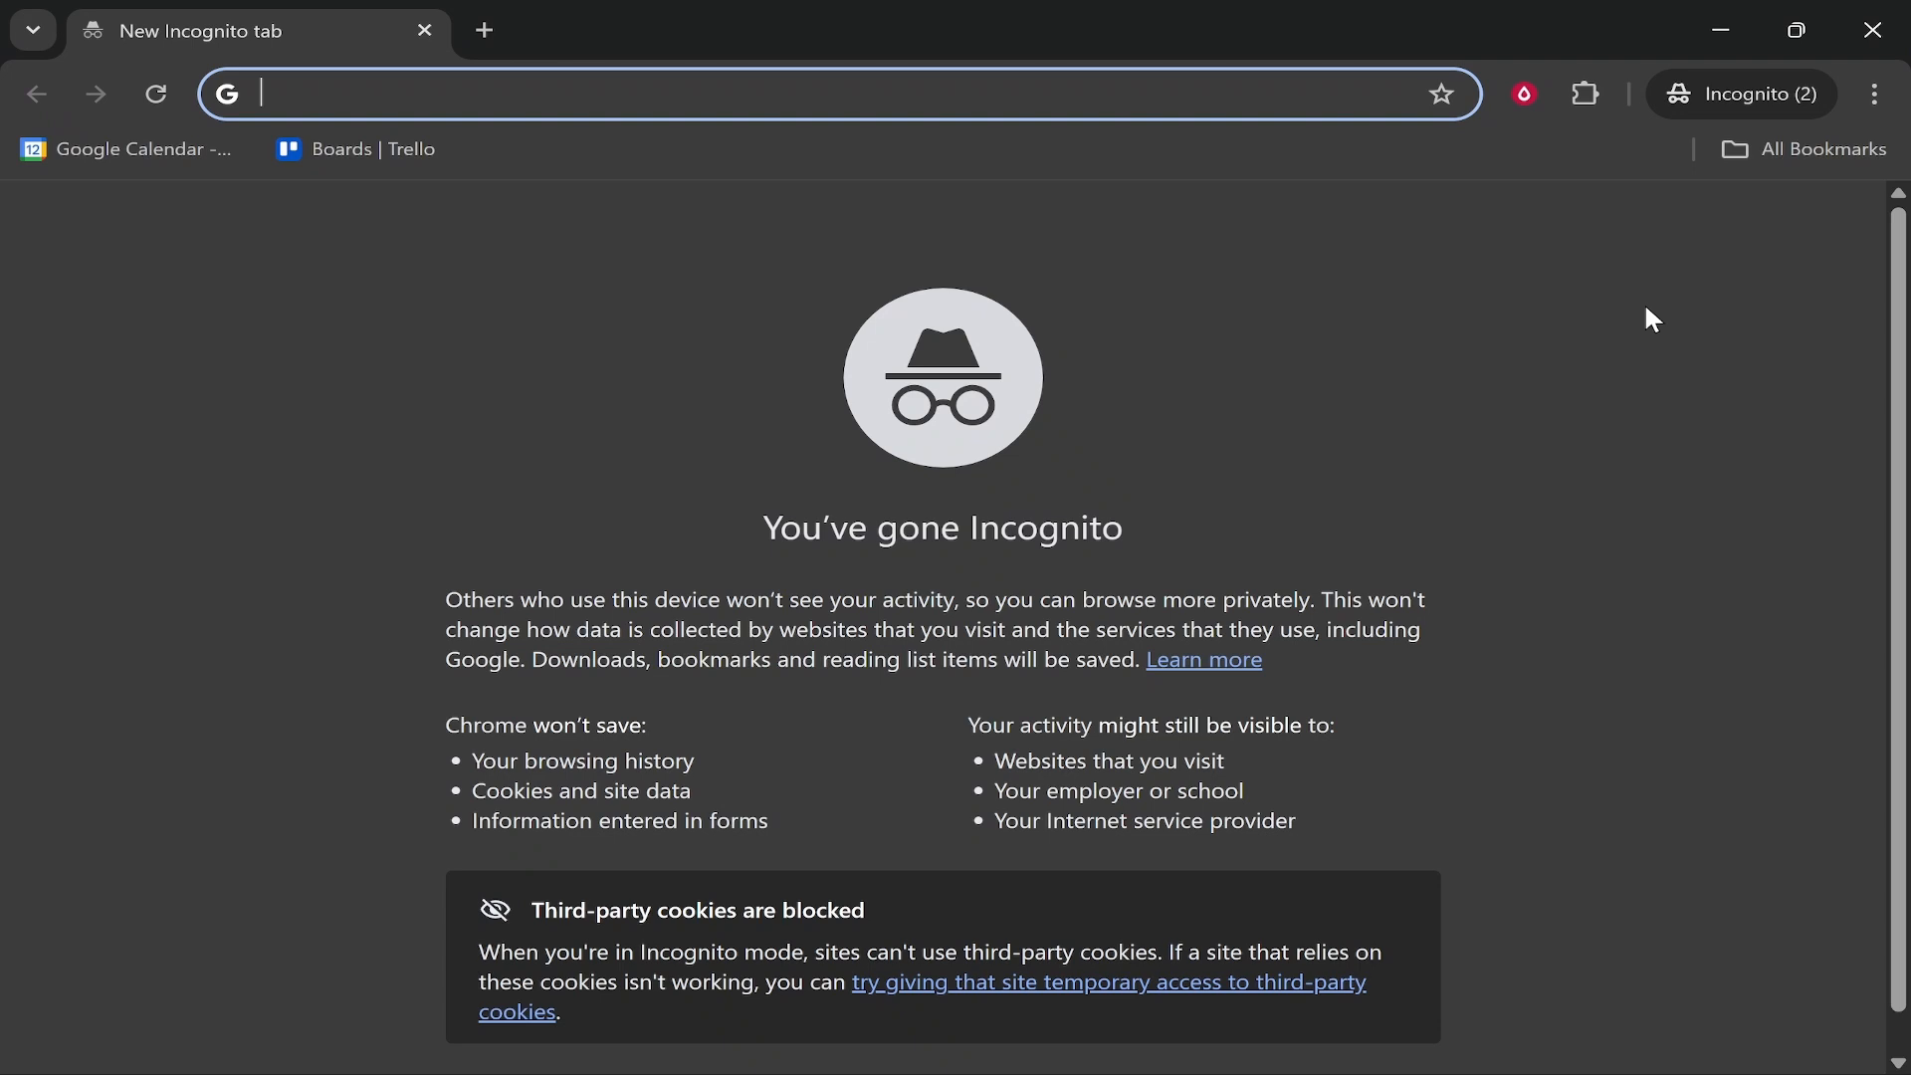
type("www.")
key("ctrl+v")
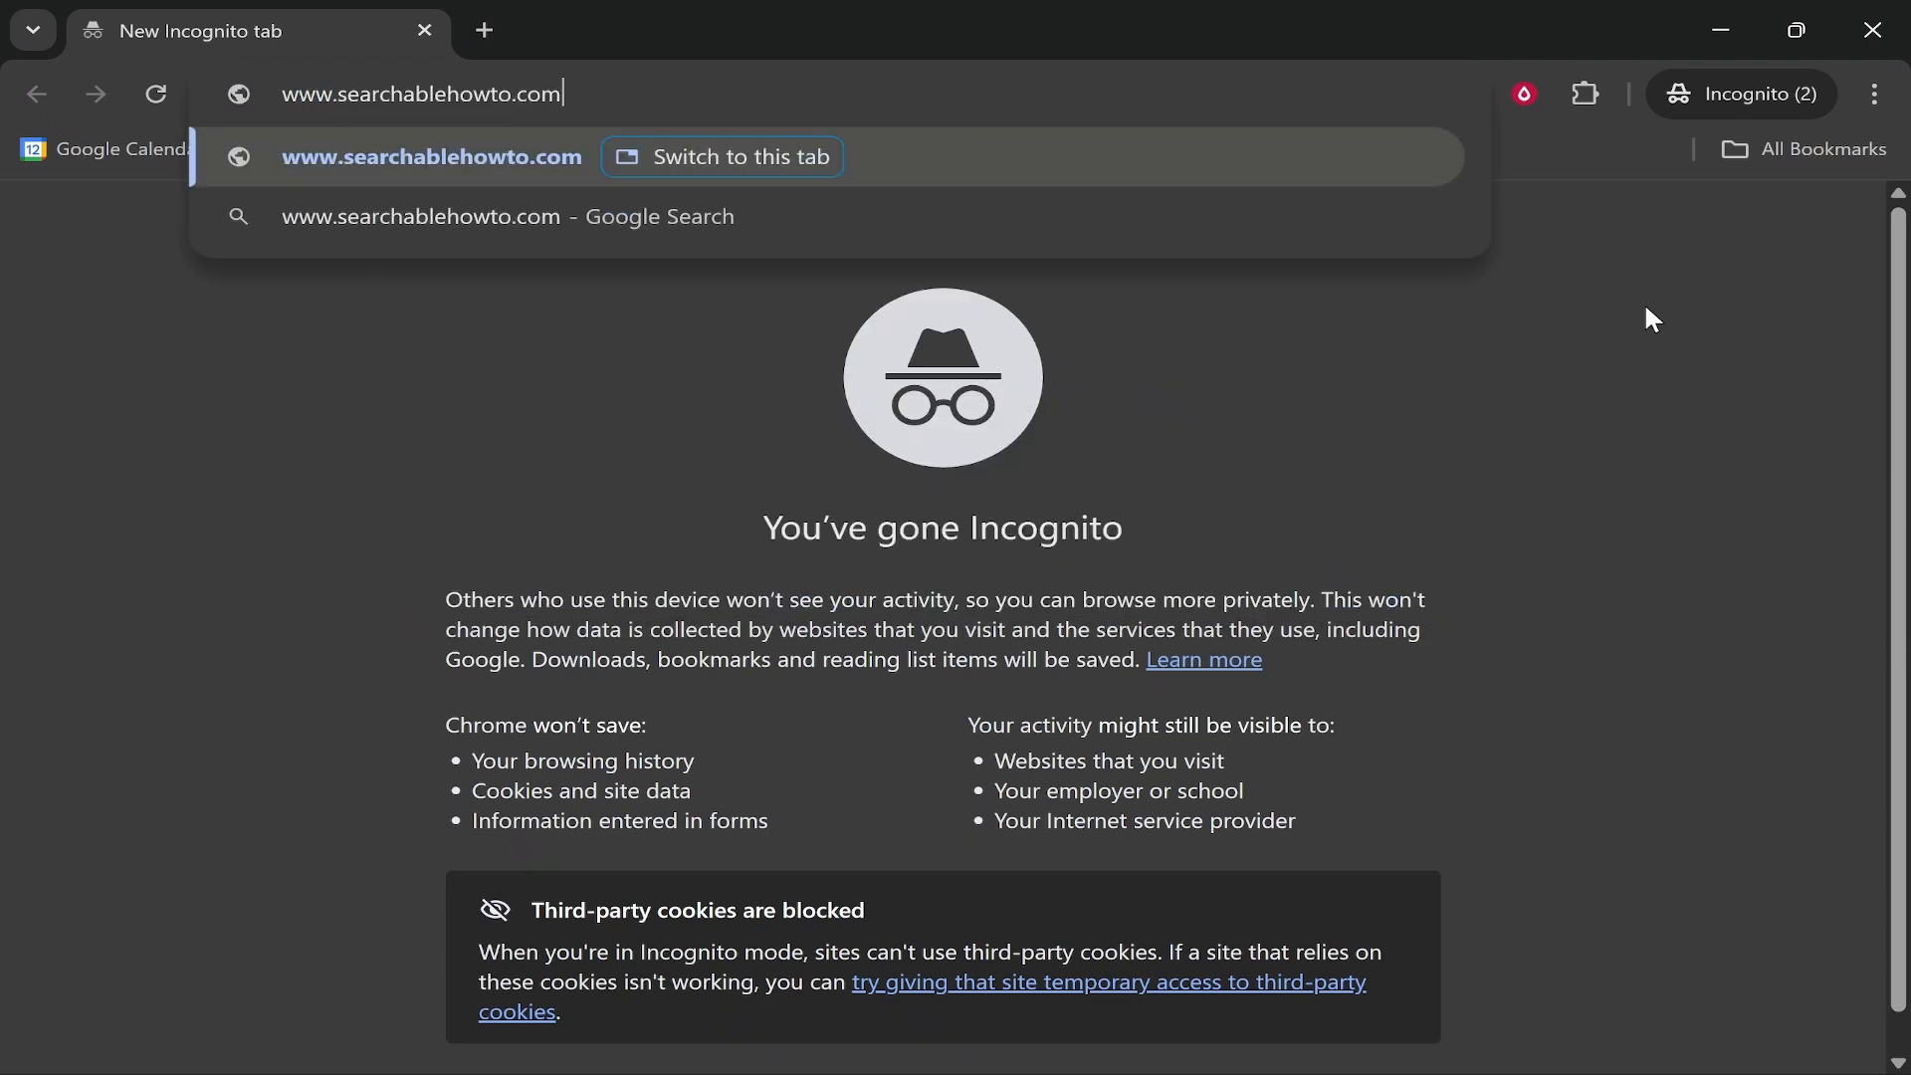
key("Return")
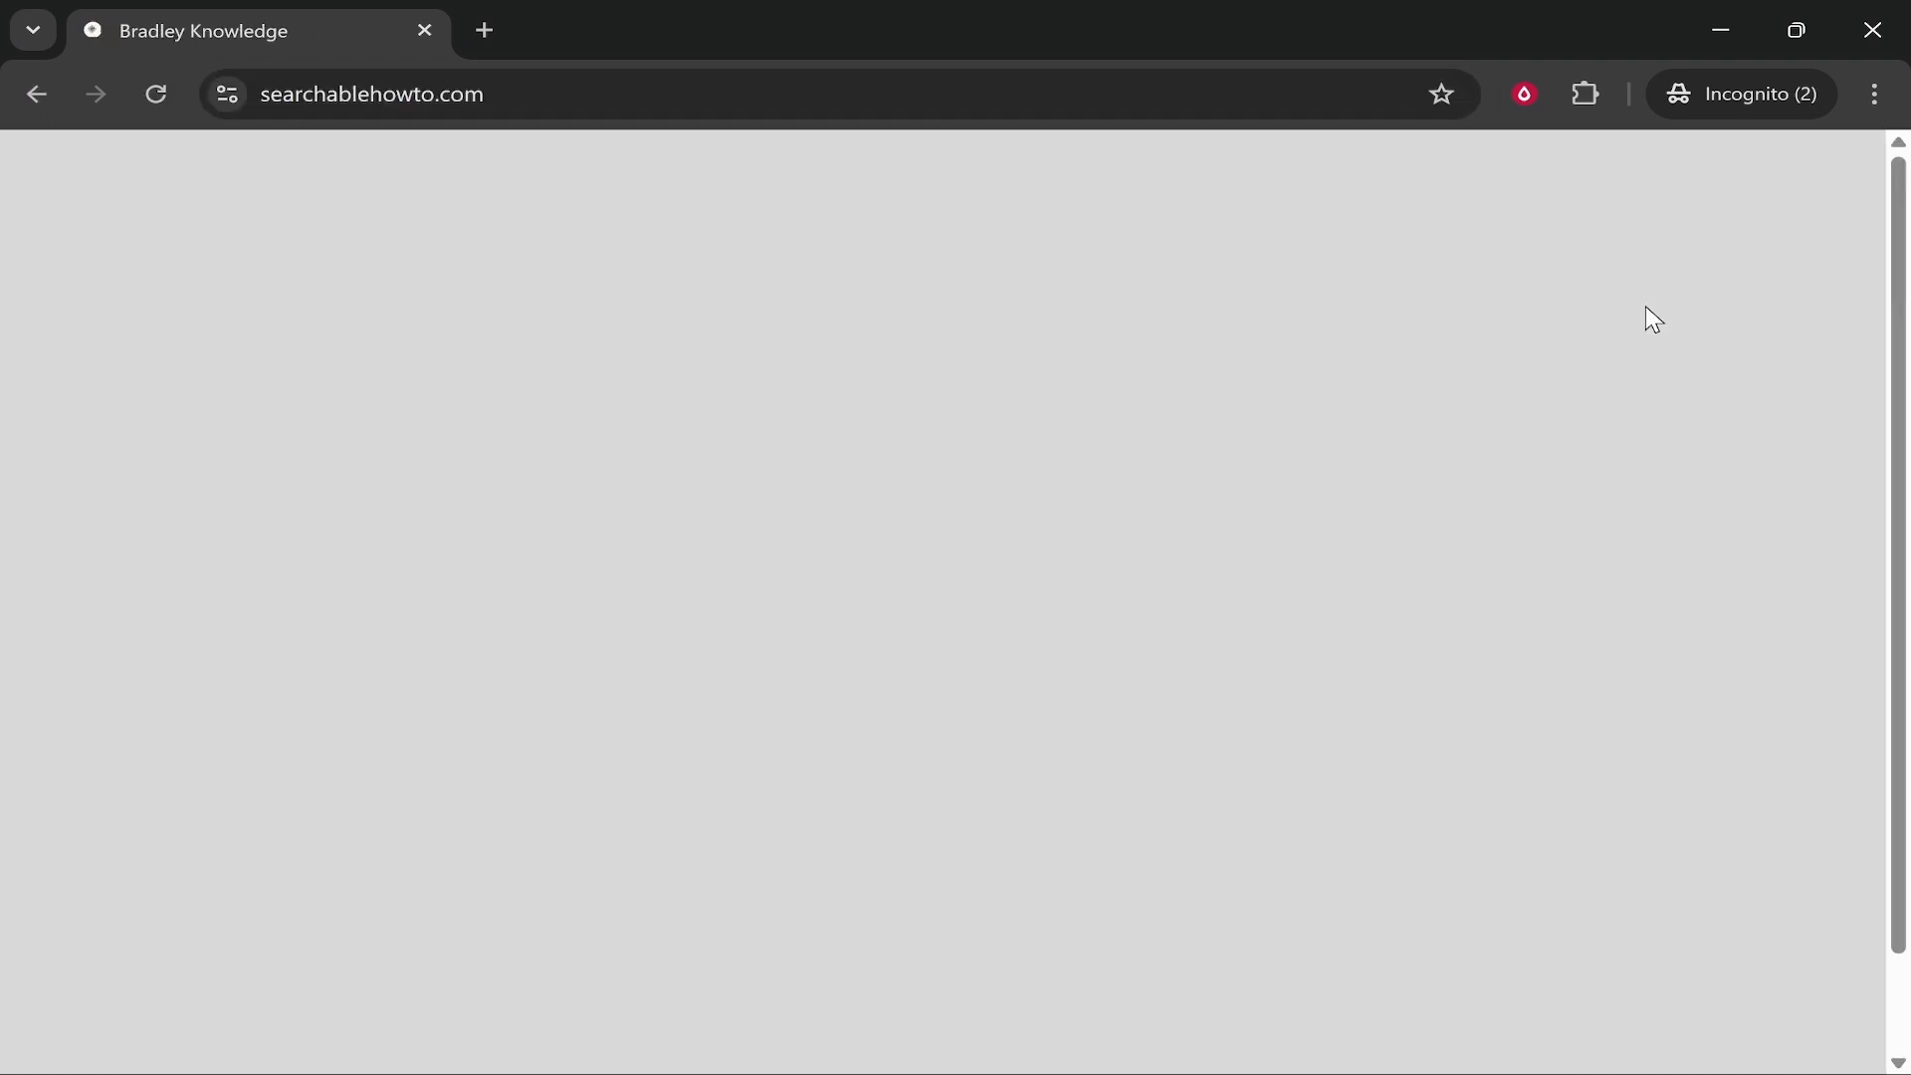